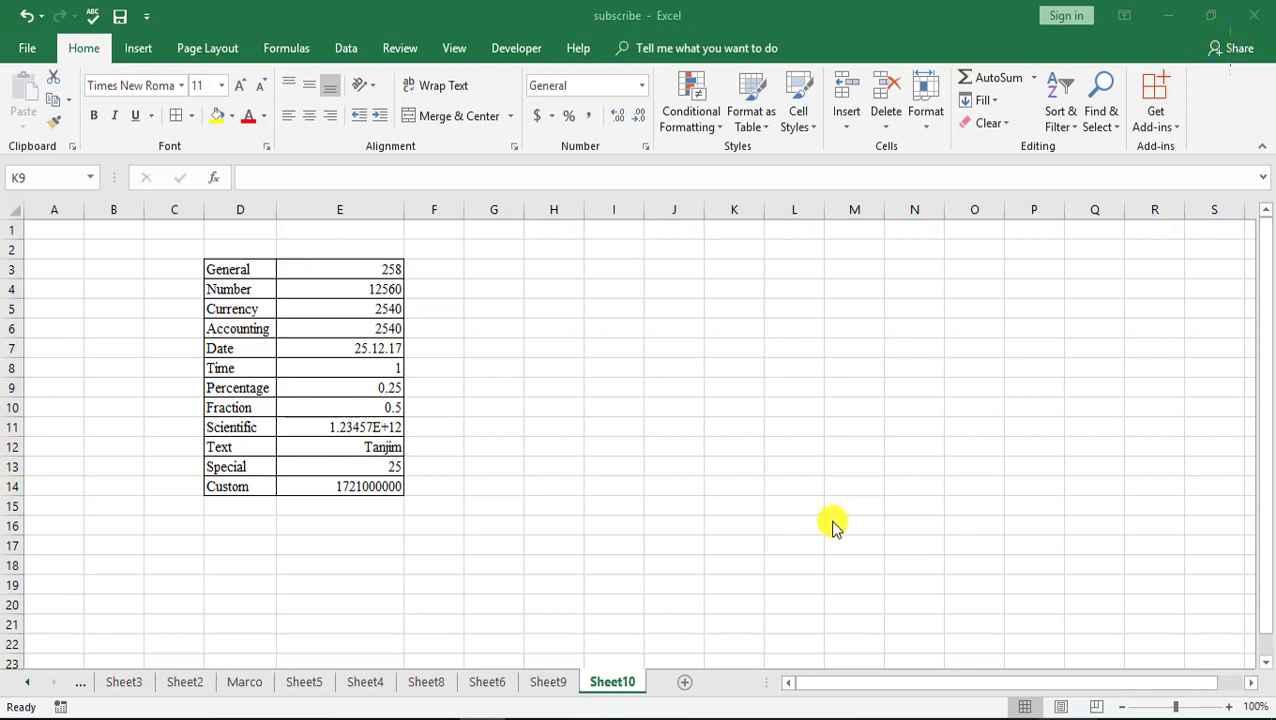
Look through the Format Cells tabs (Alignment, Font, Border, Fill) and the number format list
left_click(507, 397)
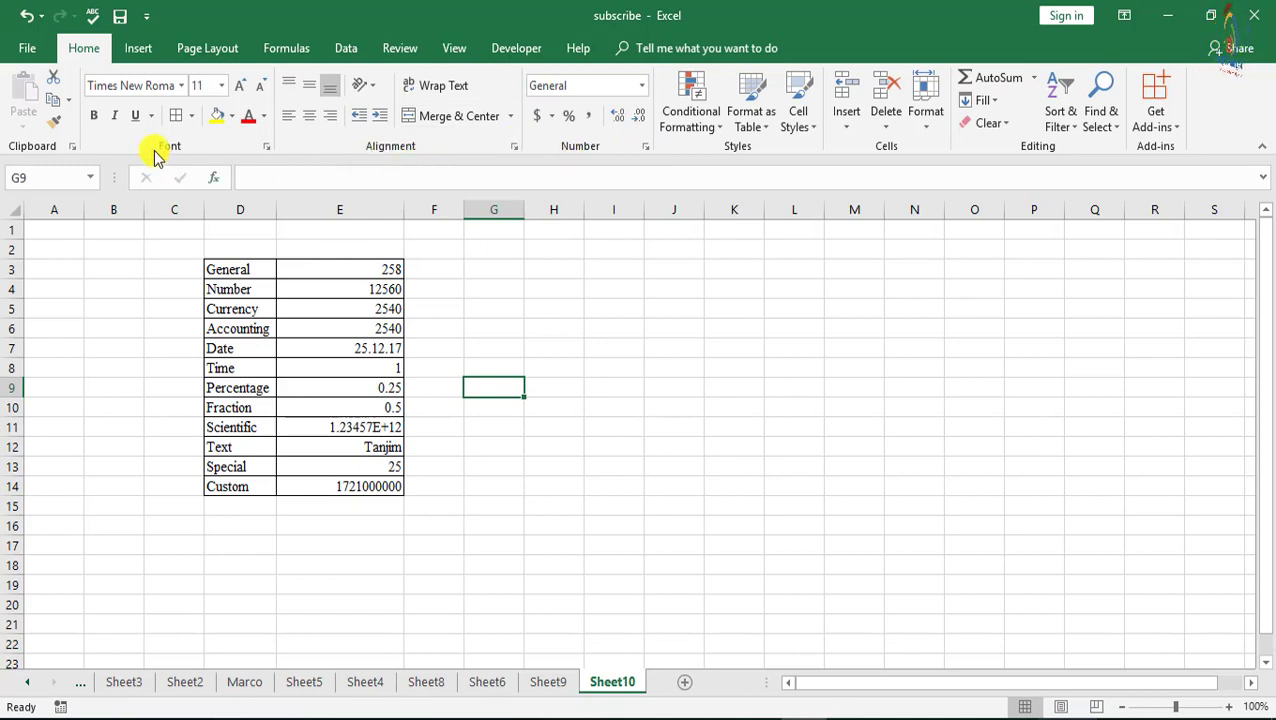
left_click(645, 147)
left_click_drag(663, 182, 688, 212)
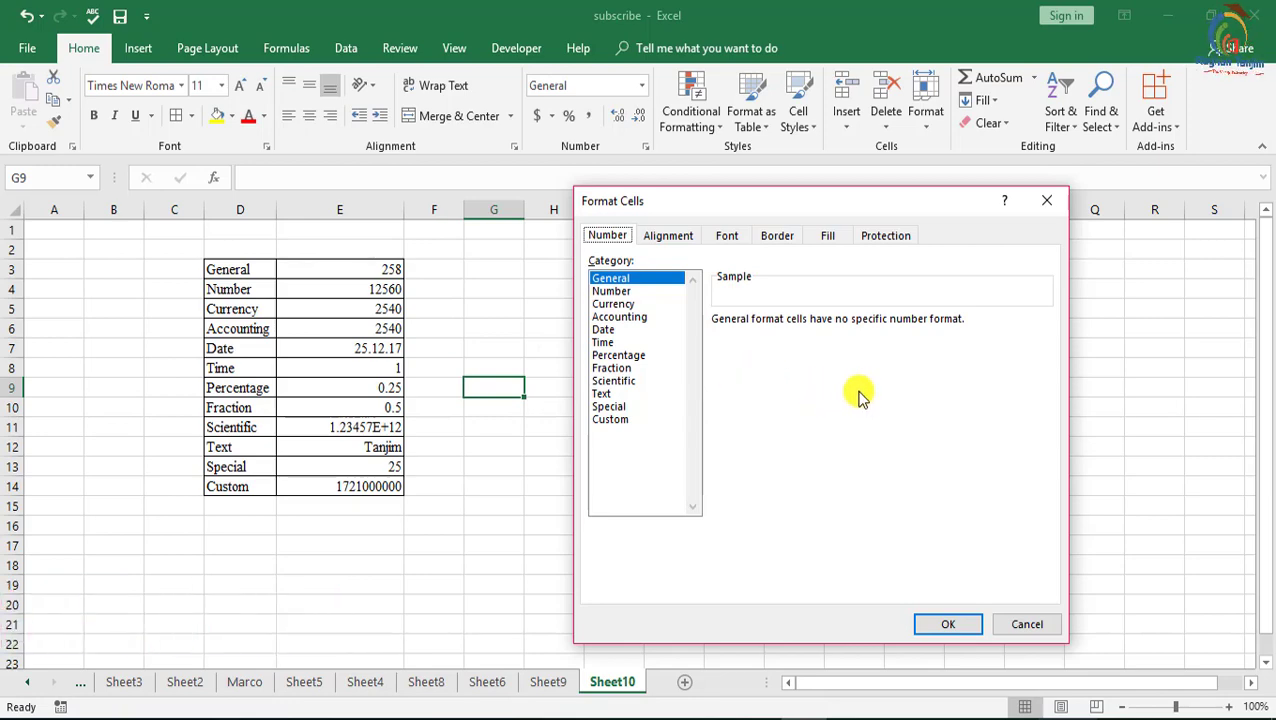
left_click(670, 240)
left_click(727, 236)
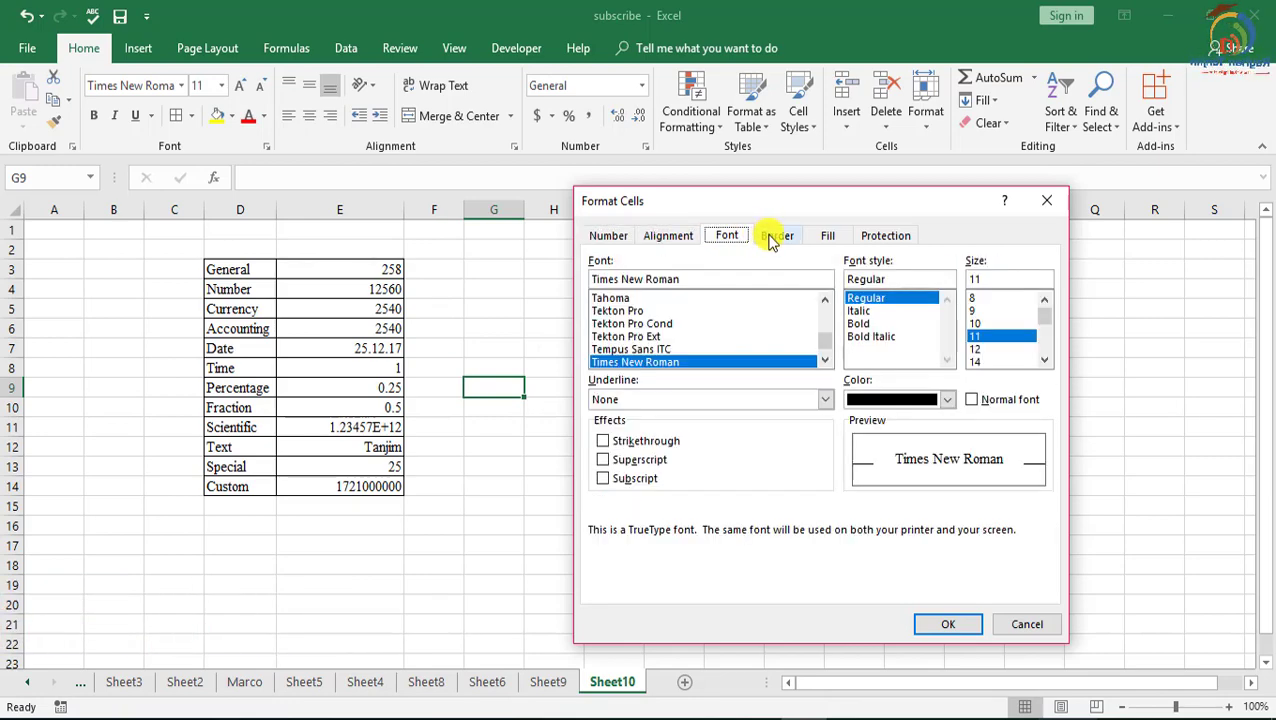
left_click(776, 236)
left_click(828, 236)
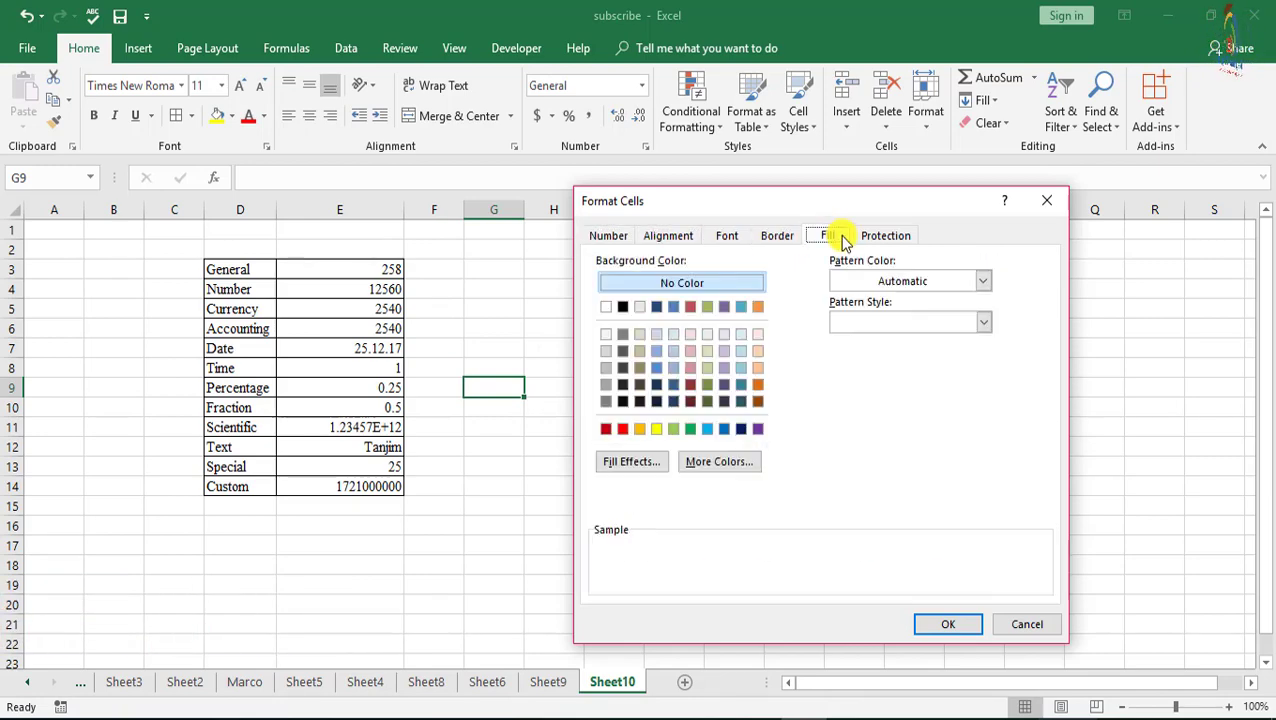
left_click(606, 240)
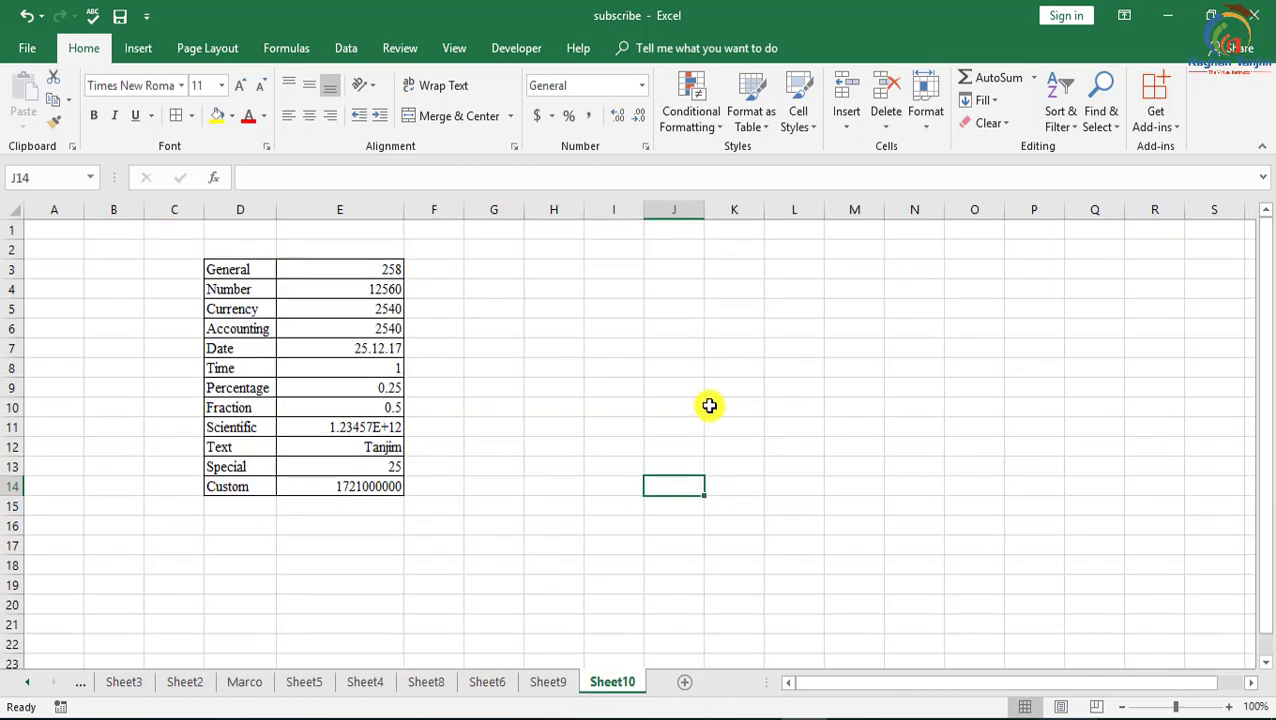
left_click(642, 87)
left_click(643, 89)
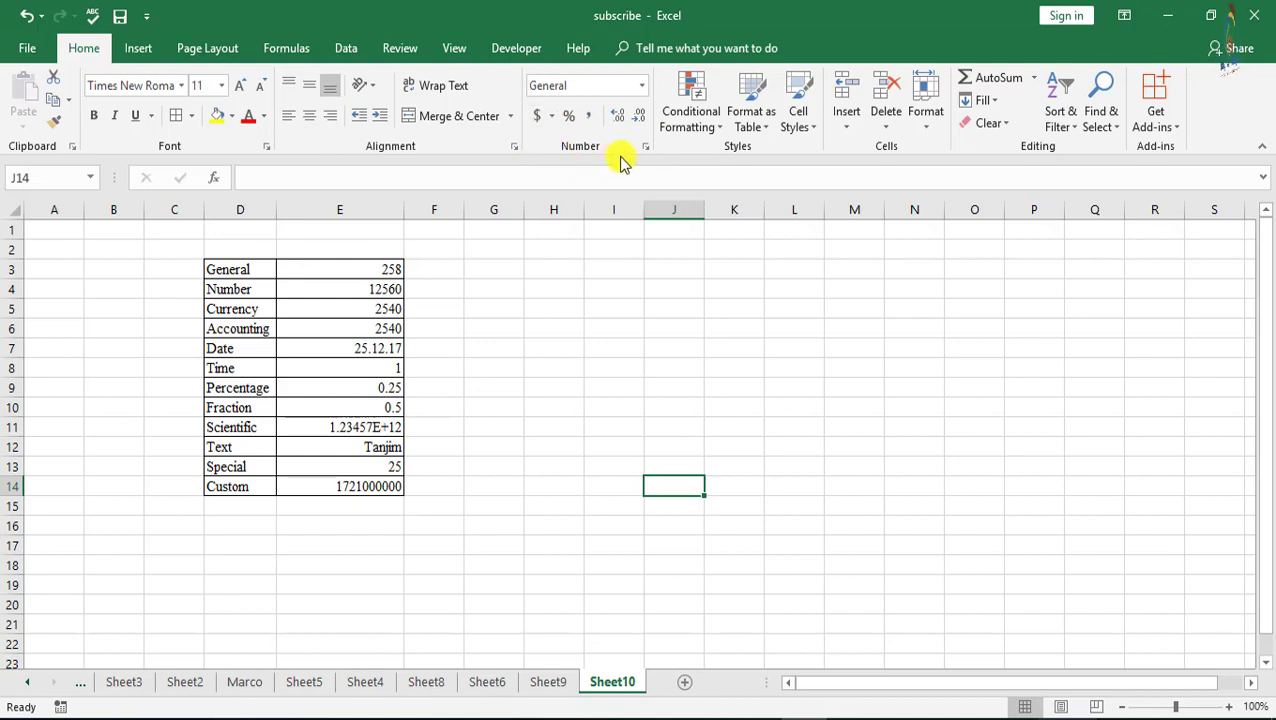
Select the column E values E3 through E14 and check their current number format
left_click(384, 269)
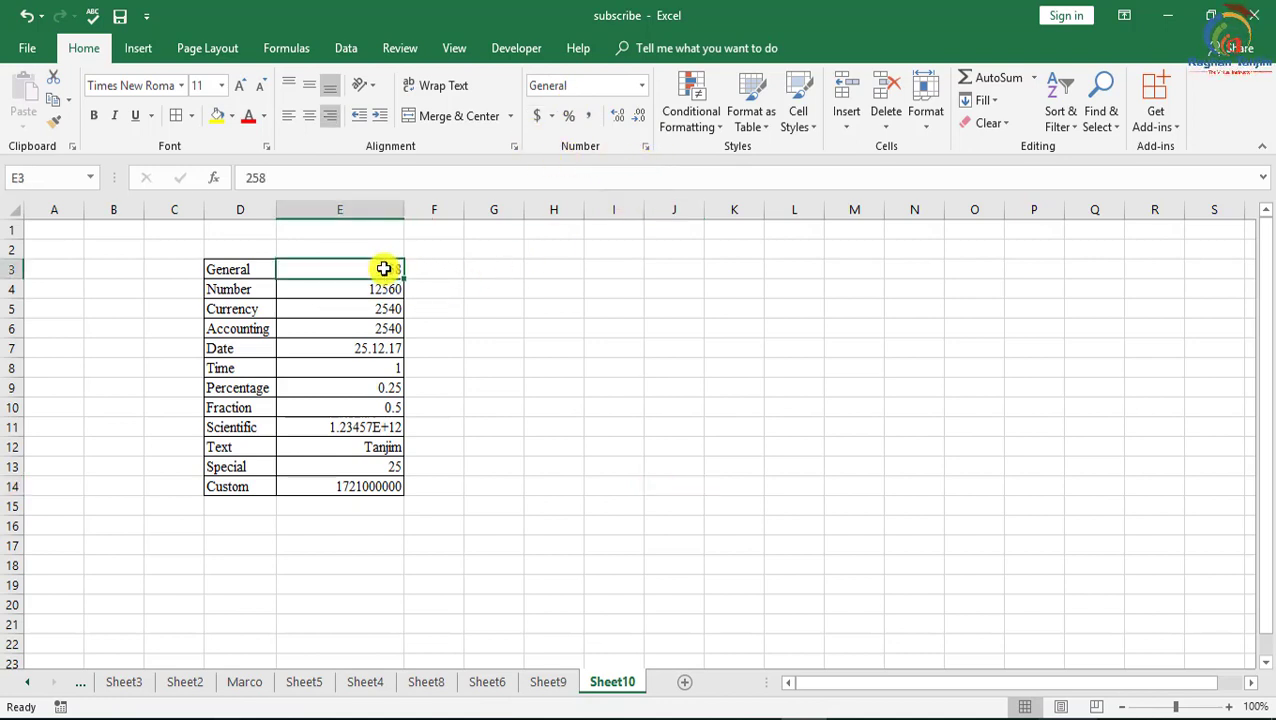
left_click(384, 286)
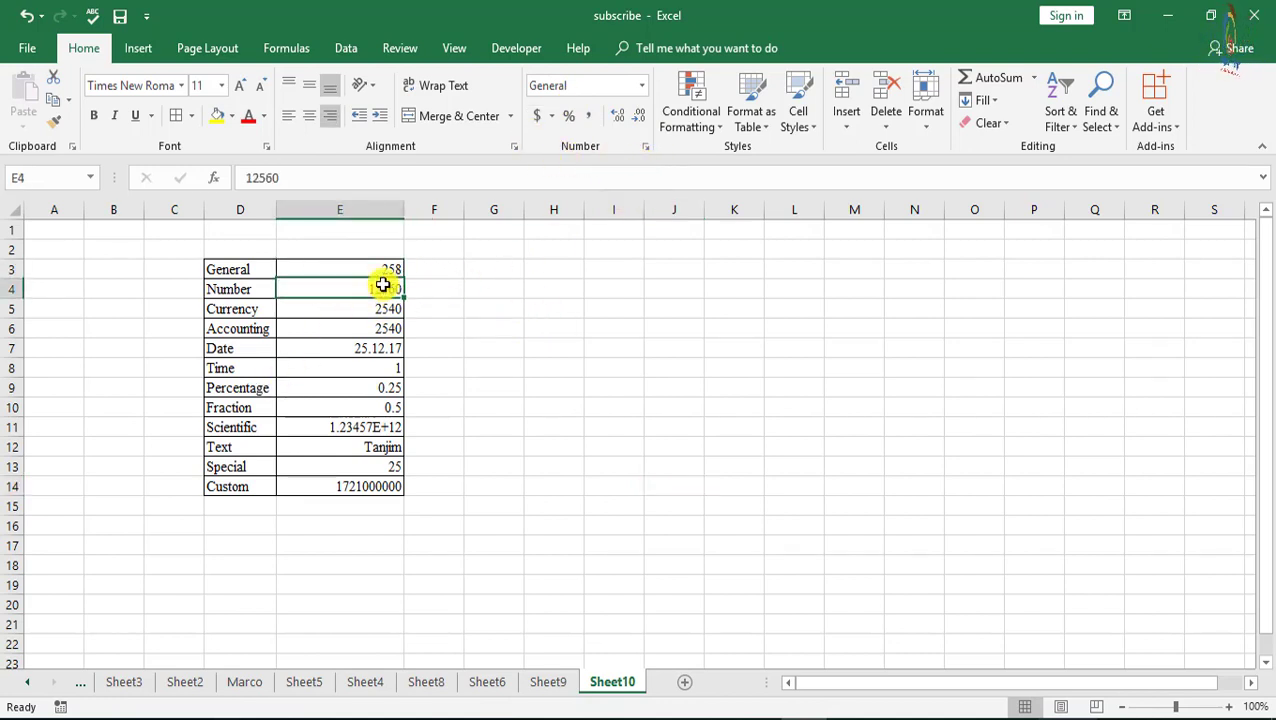
left_click_drag(384, 272, 370, 407)
left_click(504, 333)
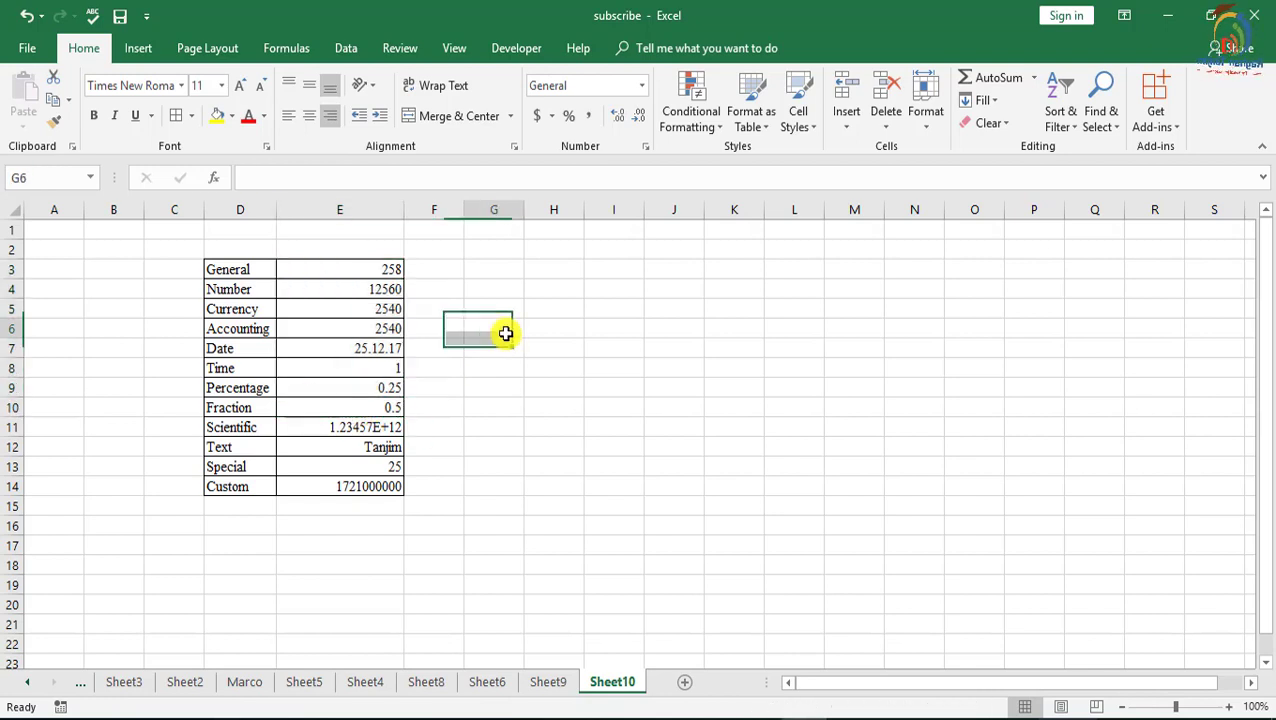
left_click(377, 269)
left_click_drag(377, 269, 370, 485)
left_click(619, 84)
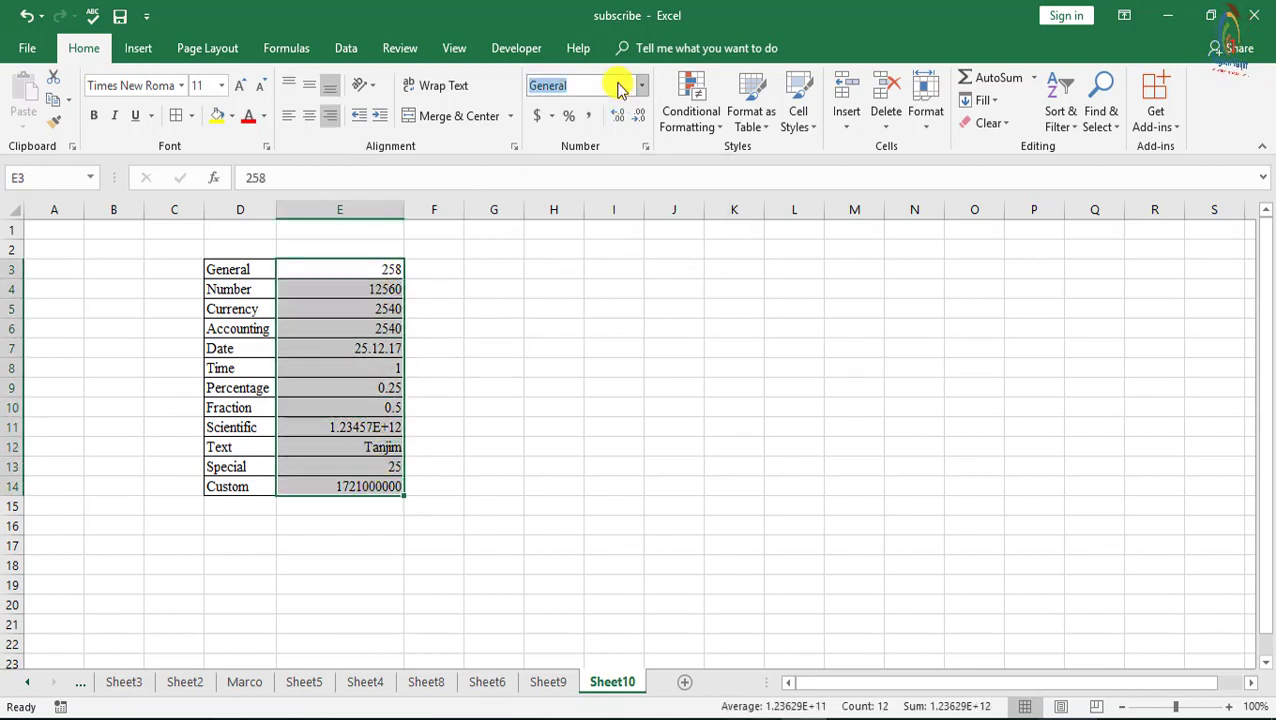
left_click(493, 308)
Open Format Cells for E3 from the right-click menu, then close it unchanged
left_click(400, 270)
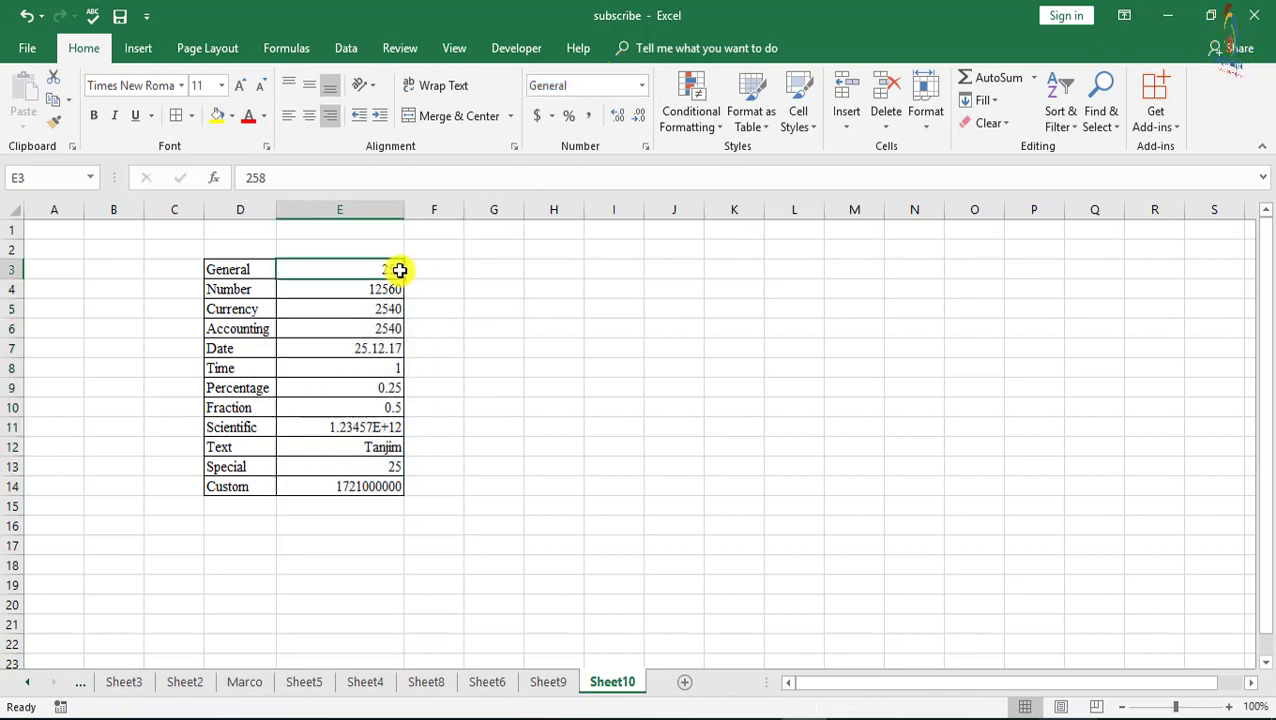
right_click(399, 269)
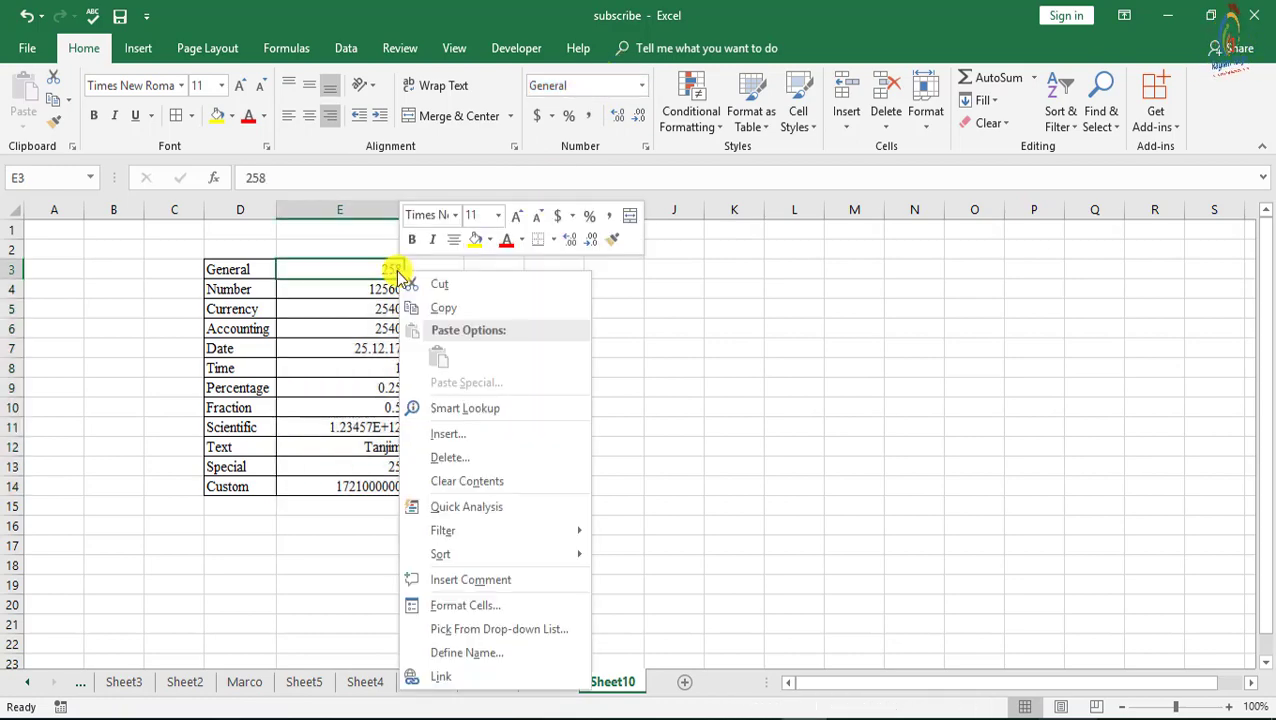
left_click(464, 606)
left_click_drag(390, 274, 718, 243)
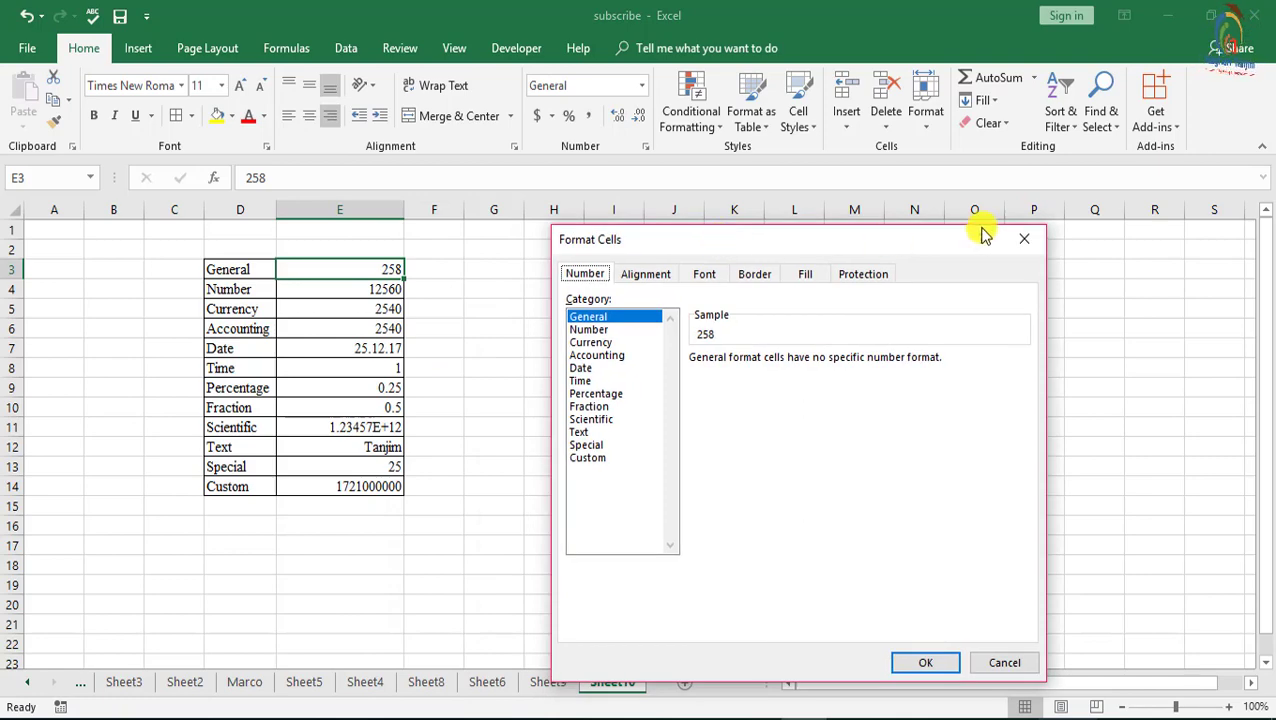
left_click(1021, 240)
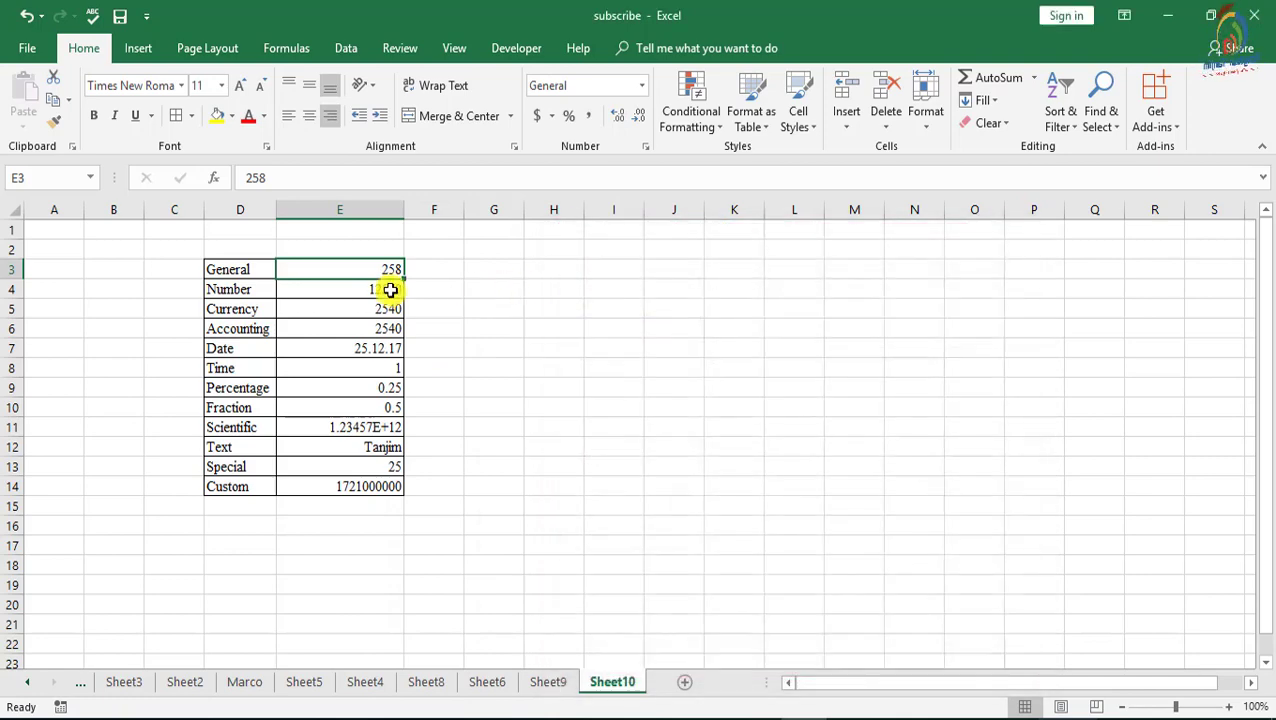
left_click(645, 146)
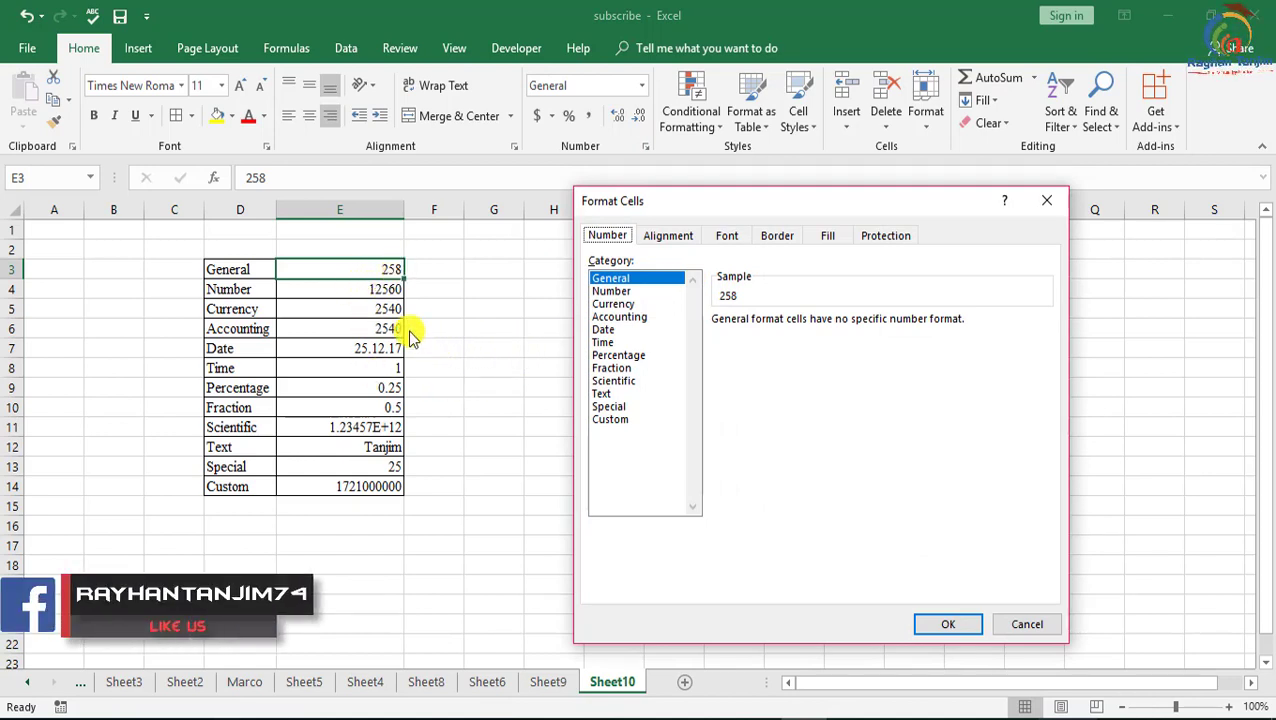
left_click(1046, 200)
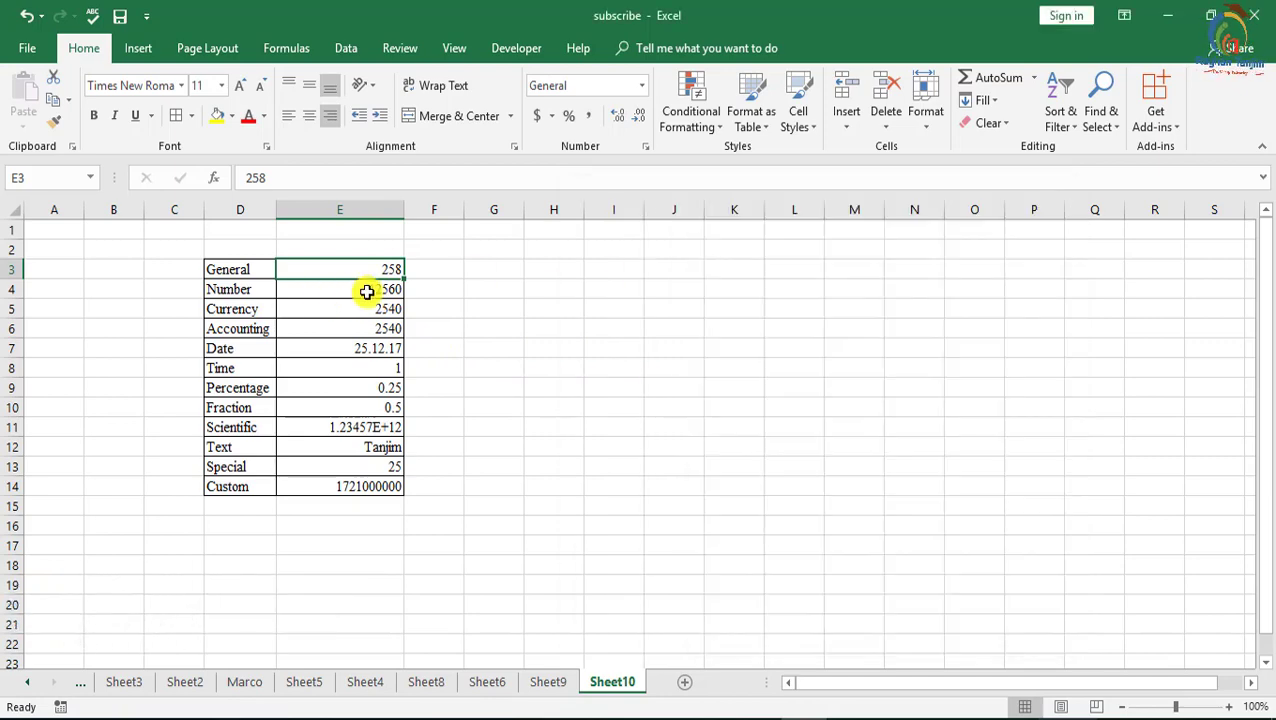
Give E4's 12560 the Number format with 2 decimal places and a thousands separator
left_click(366, 290)
left_click(643, 147)
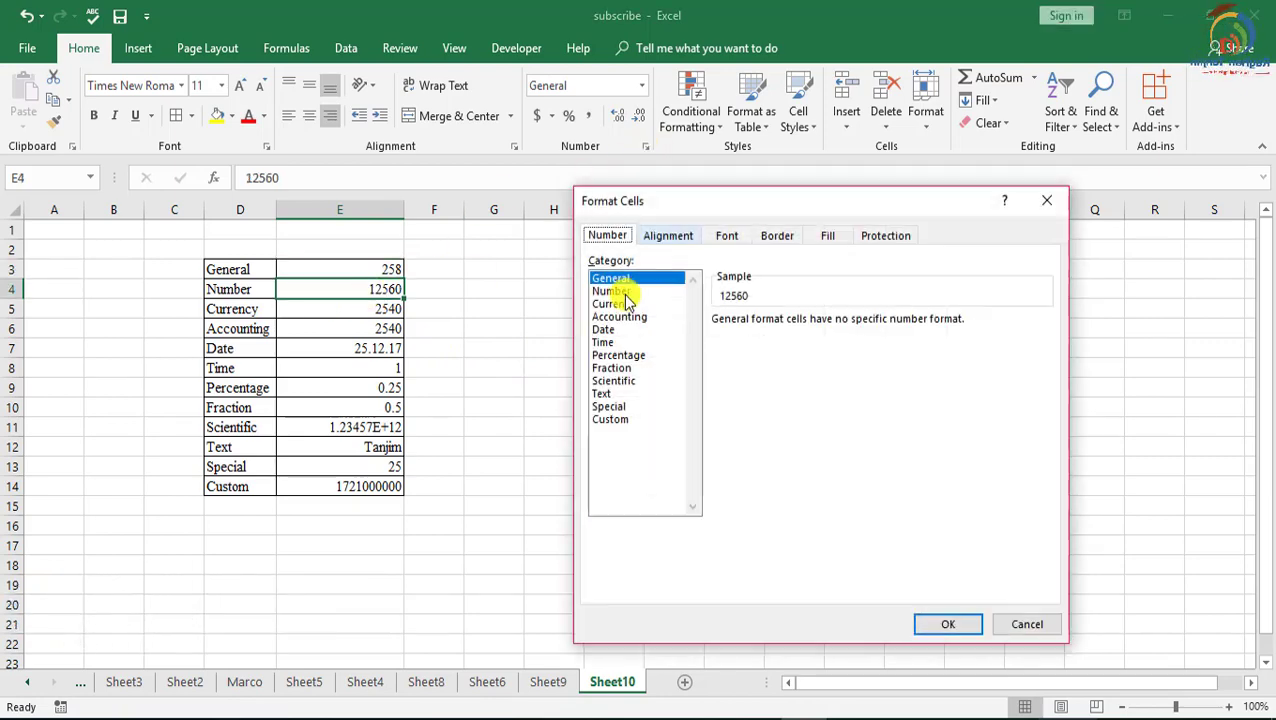
left_click(611, 292)
left_click_drag(789, 206, 738, 202)
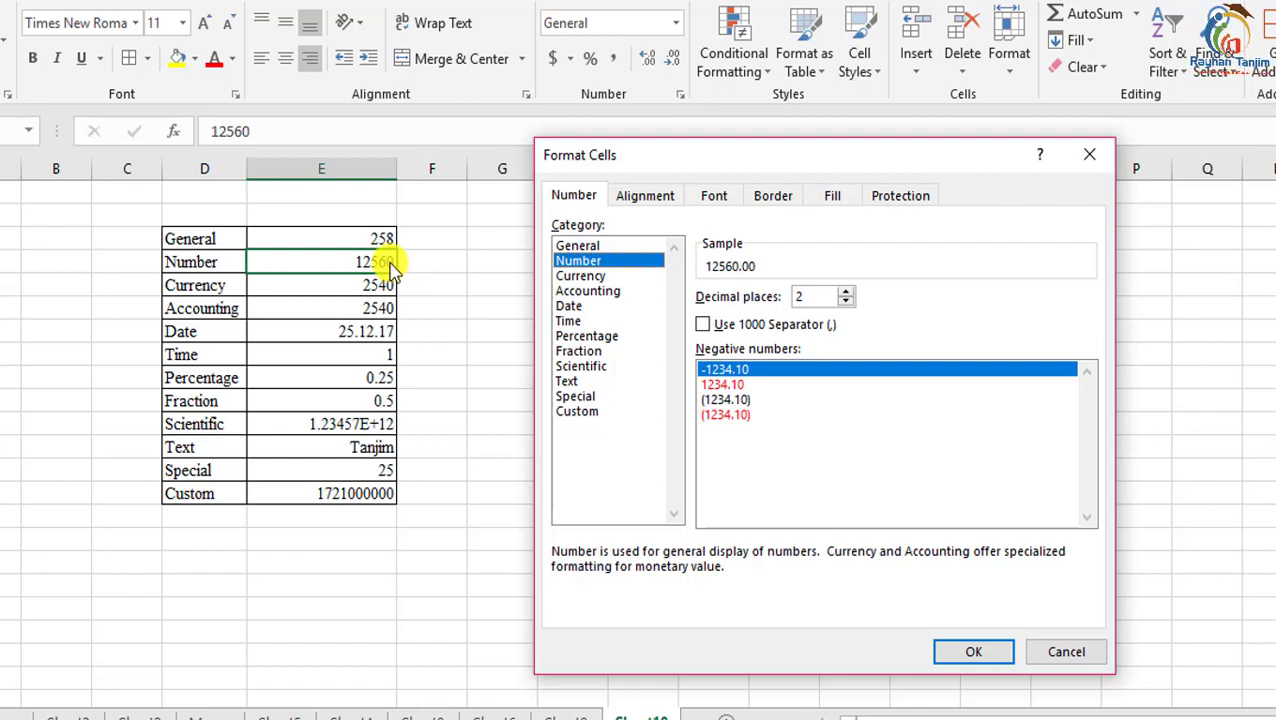
left_click(845, 292)
left_click(848, 292)
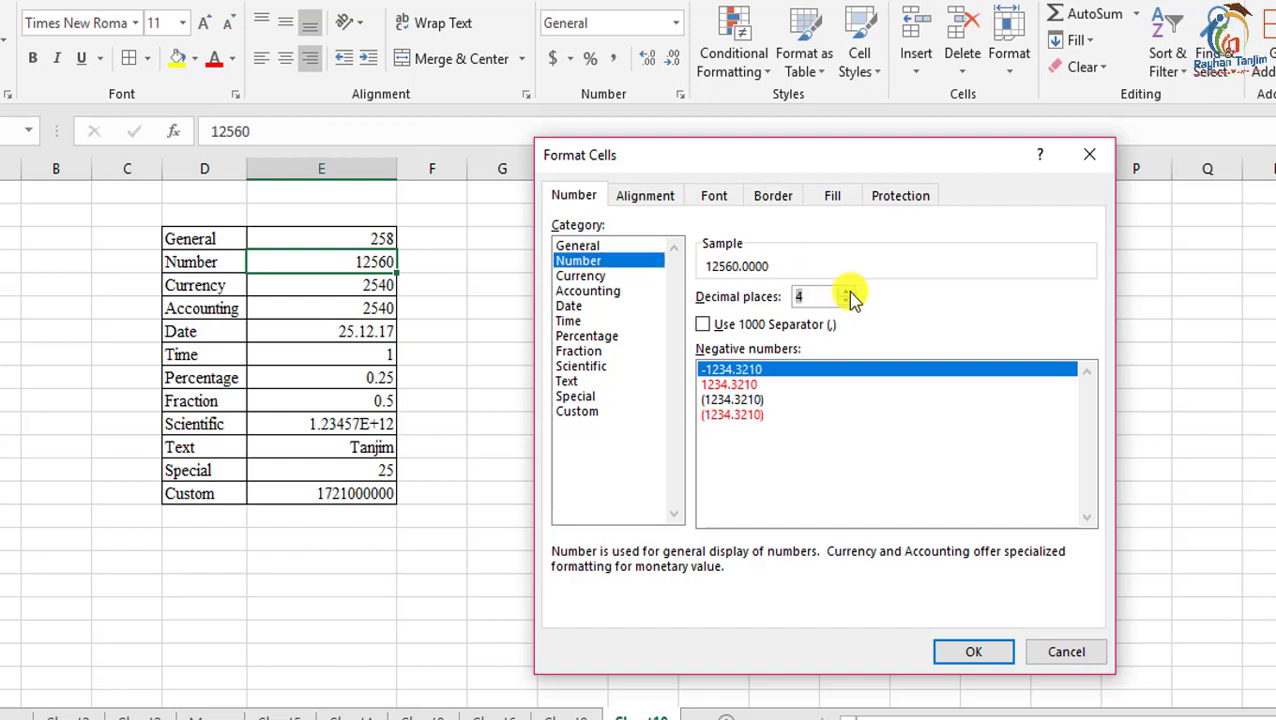
left_click(846, 301)
left_click(846, 301)
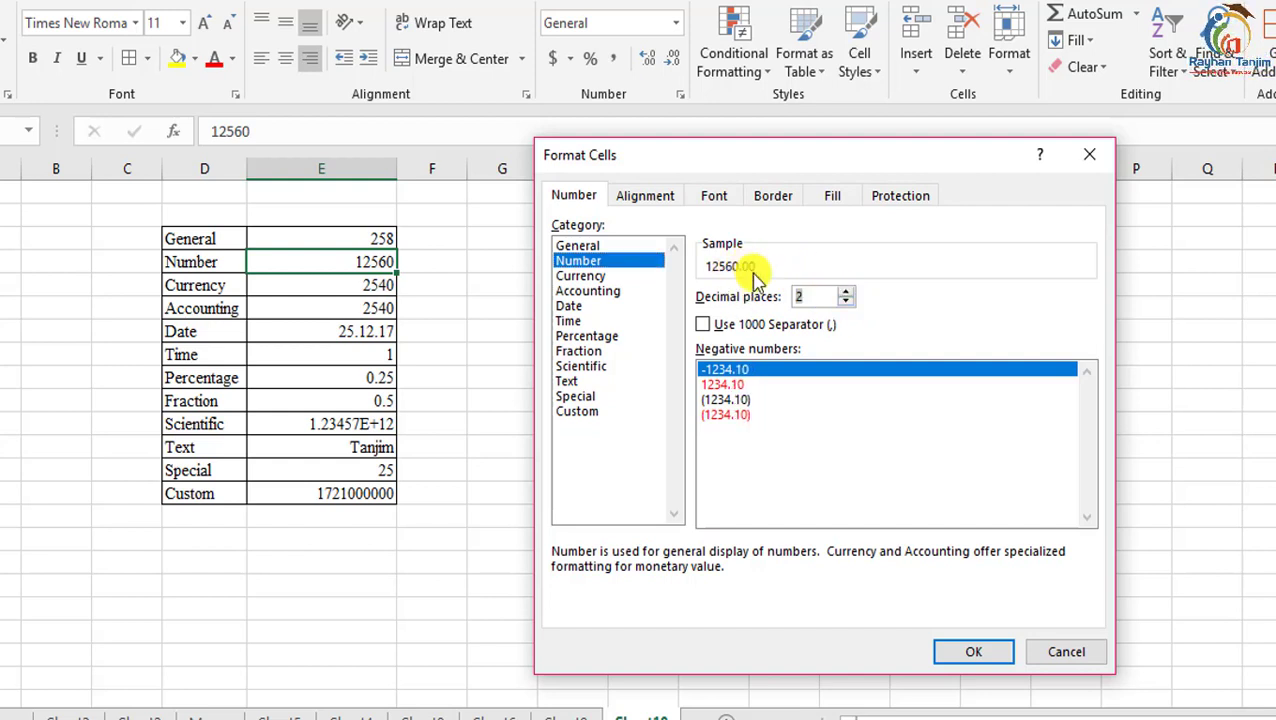
left_click(701, 325)
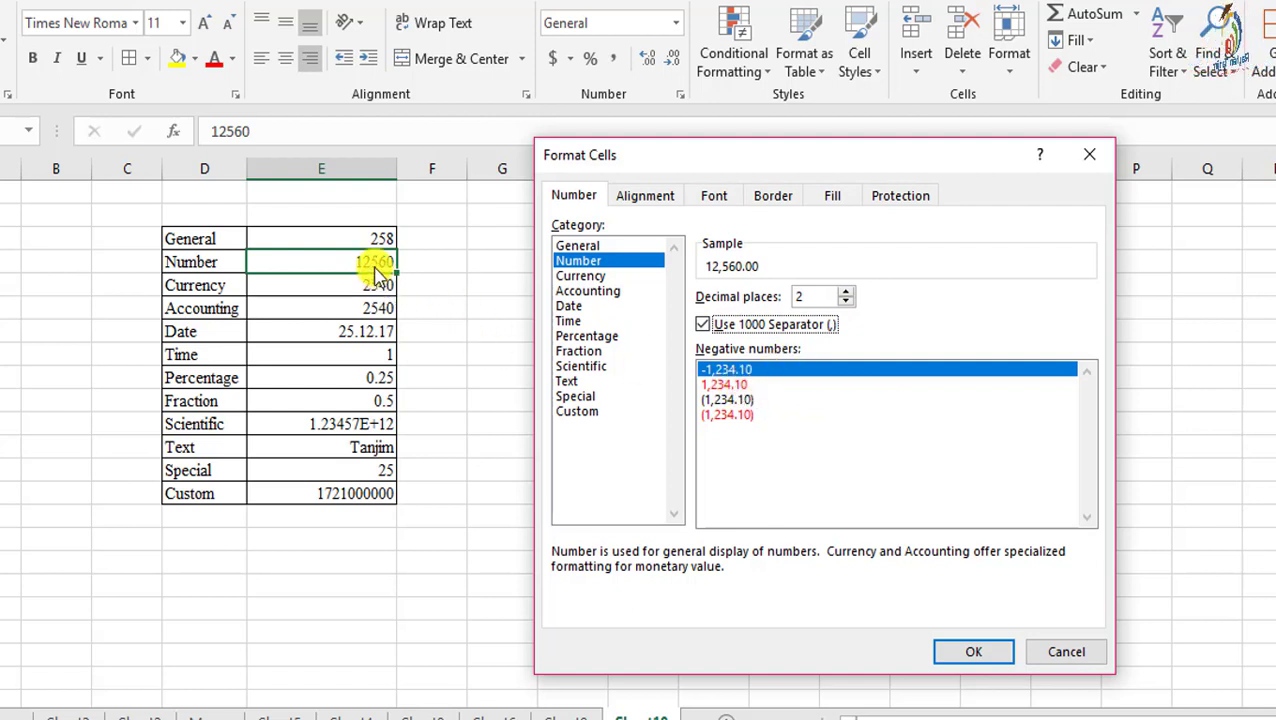
Pick the red negative-number style and apply, so E4 shows 12,560.00
left_click(726, 368)
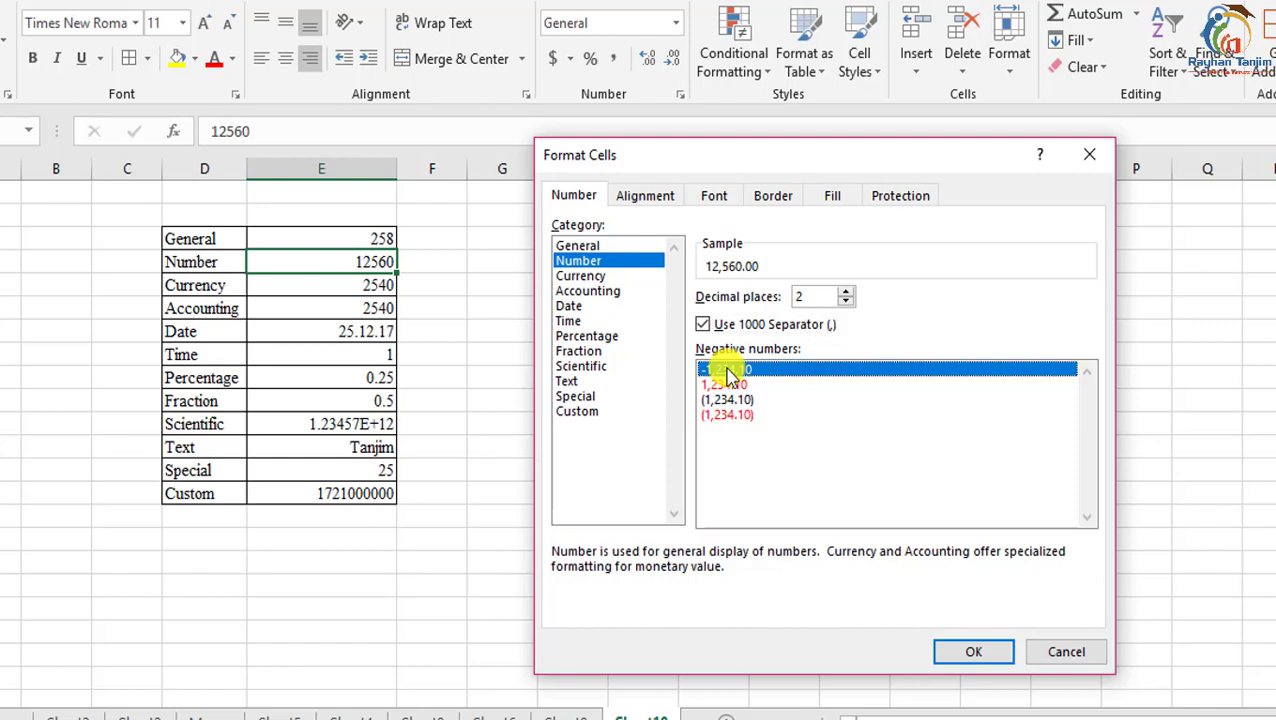
left_click(726, 384)
left_click(742, 401)
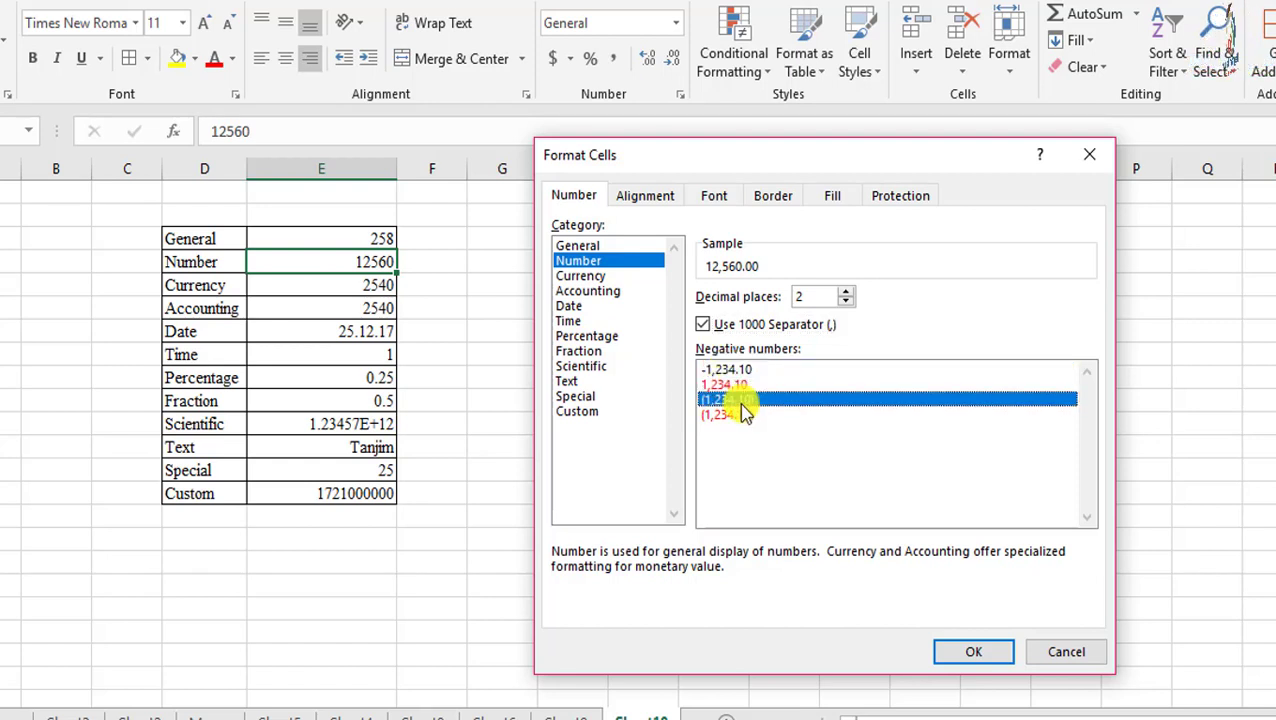
left_click(741, 418)
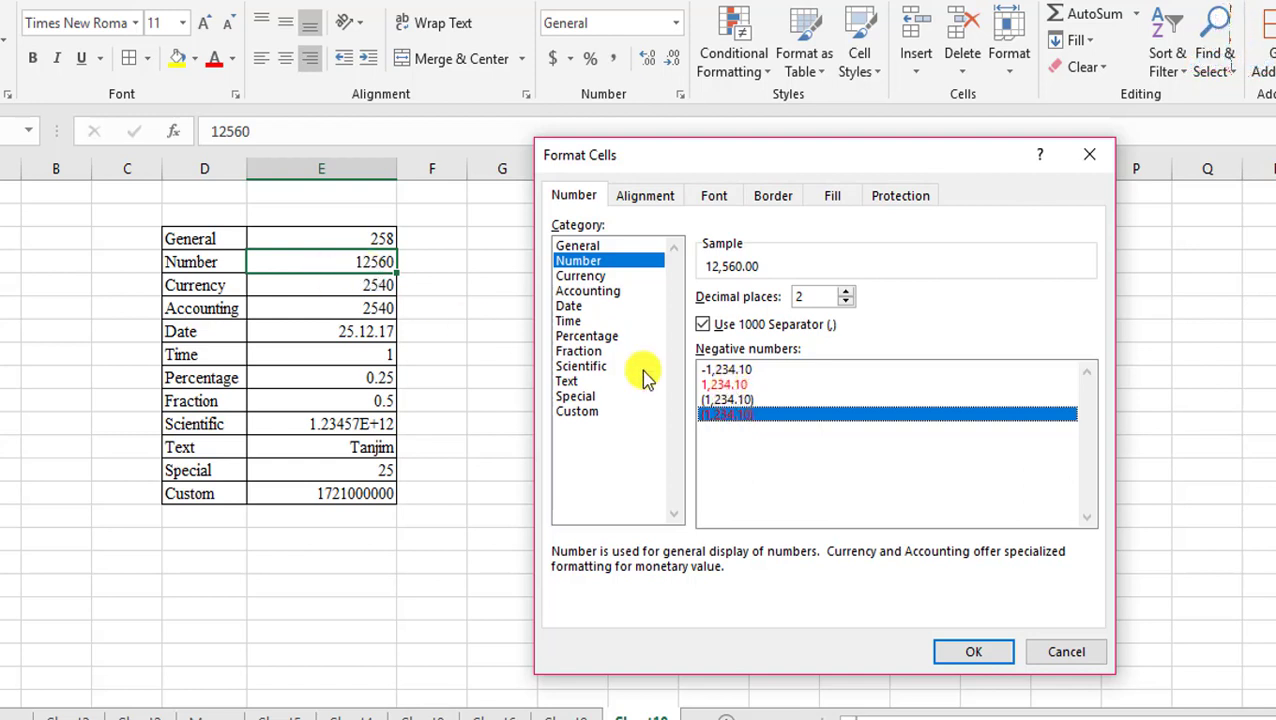
left_click(720, 385)
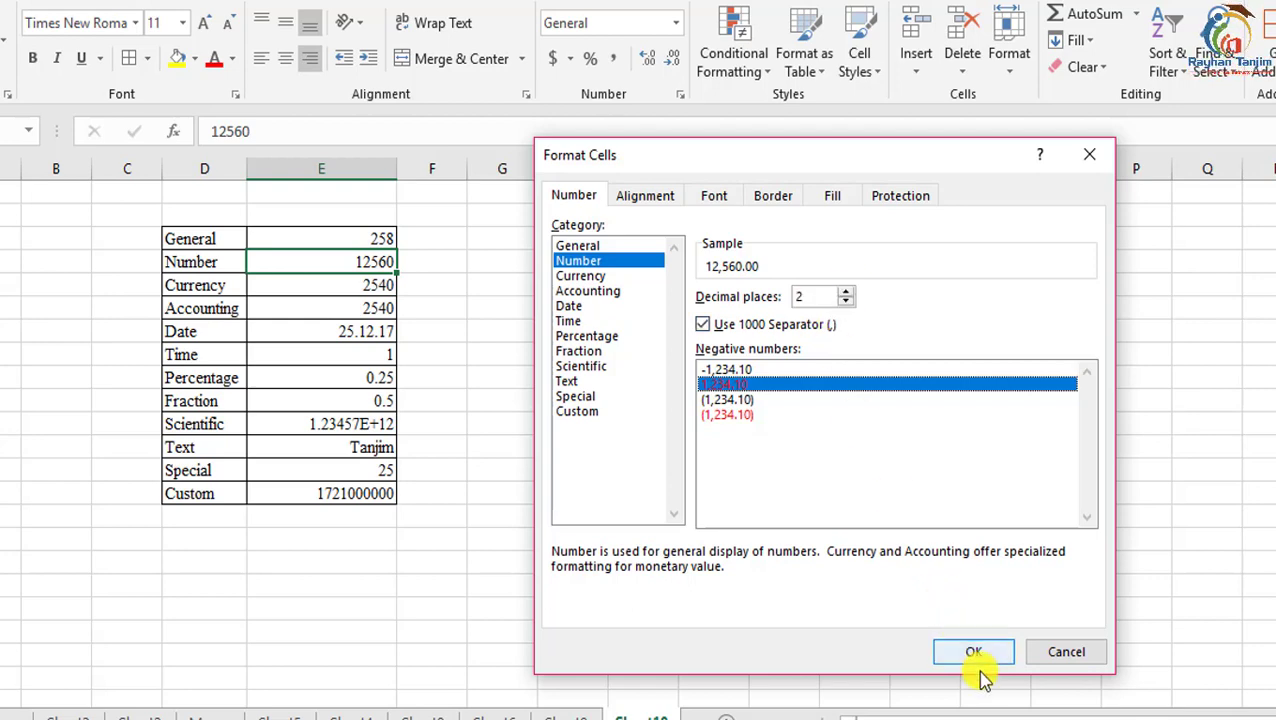
left_click(962, 645)
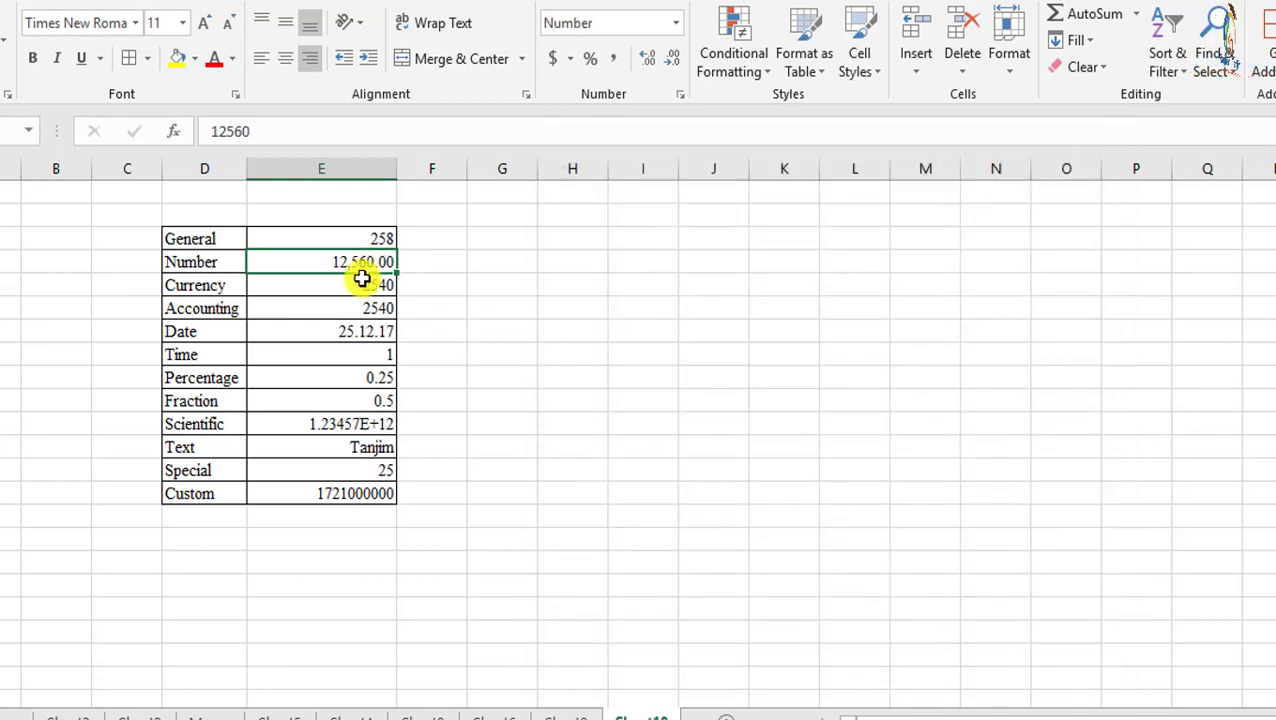
Change the Number row's value to 12560.3566
double_click(359, 262)
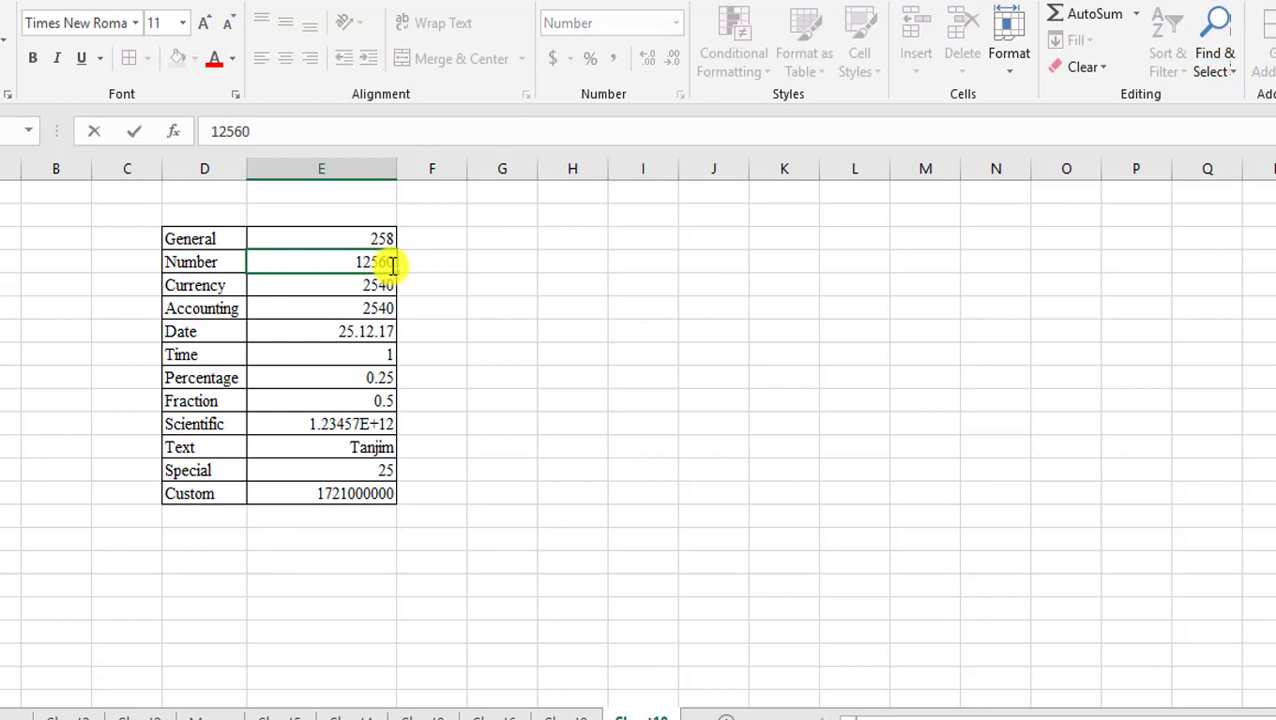
type(".35")
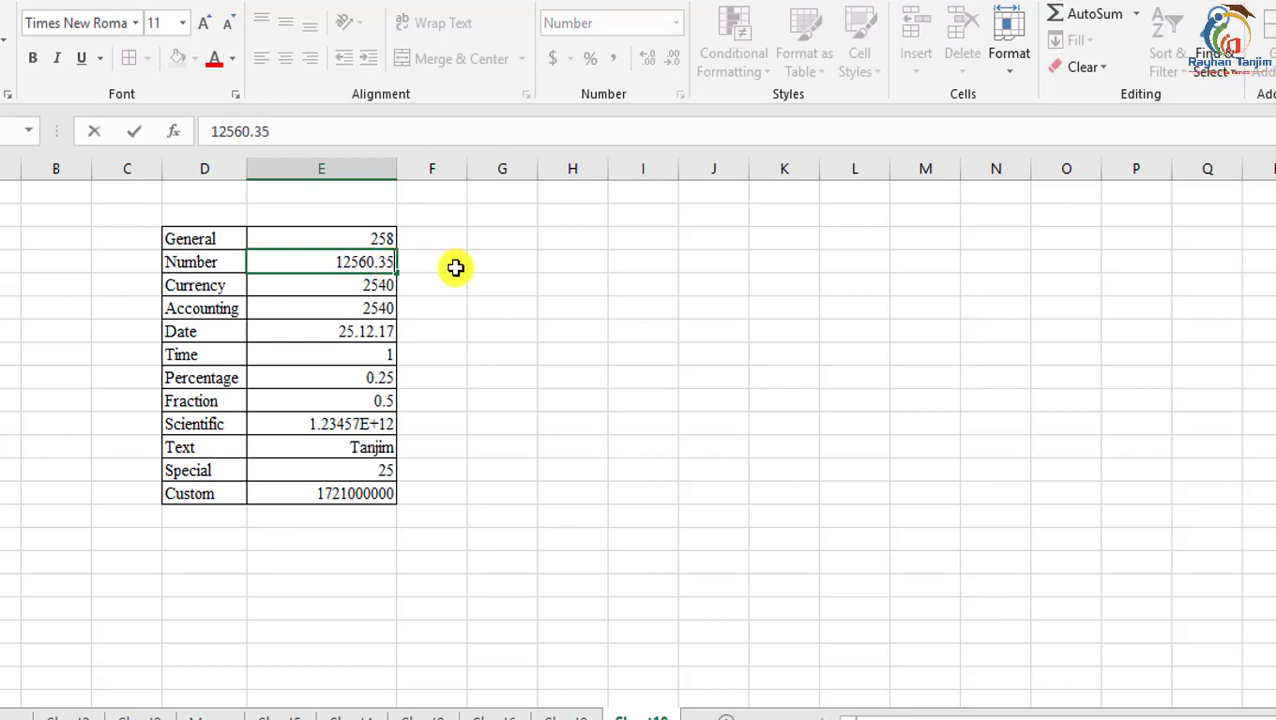
key("Return")
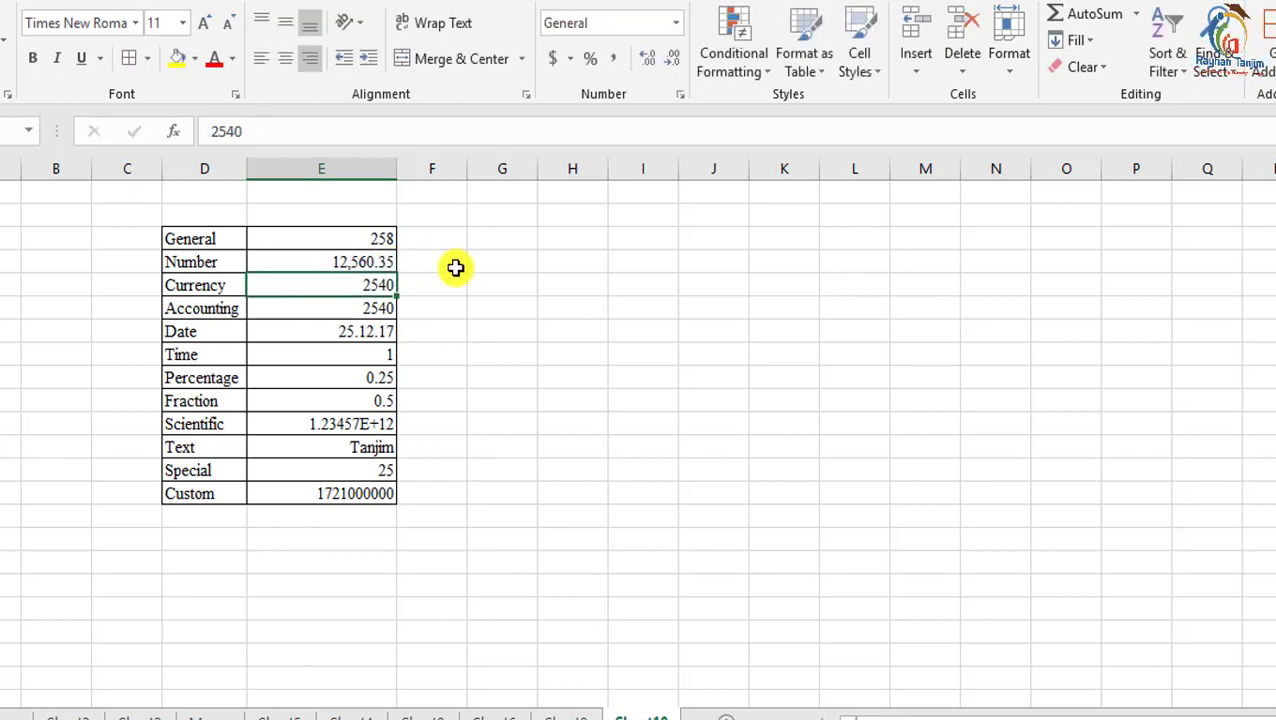
double_click(386, 258)
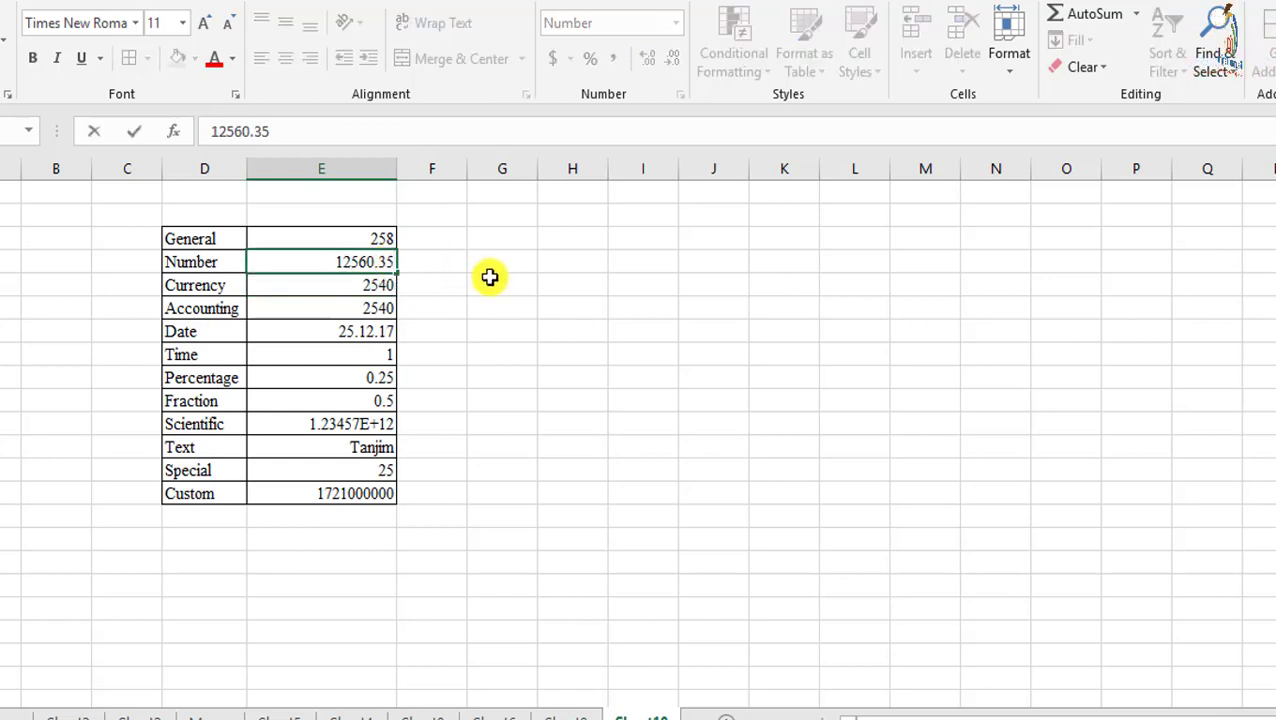
type("66")
key("Return")
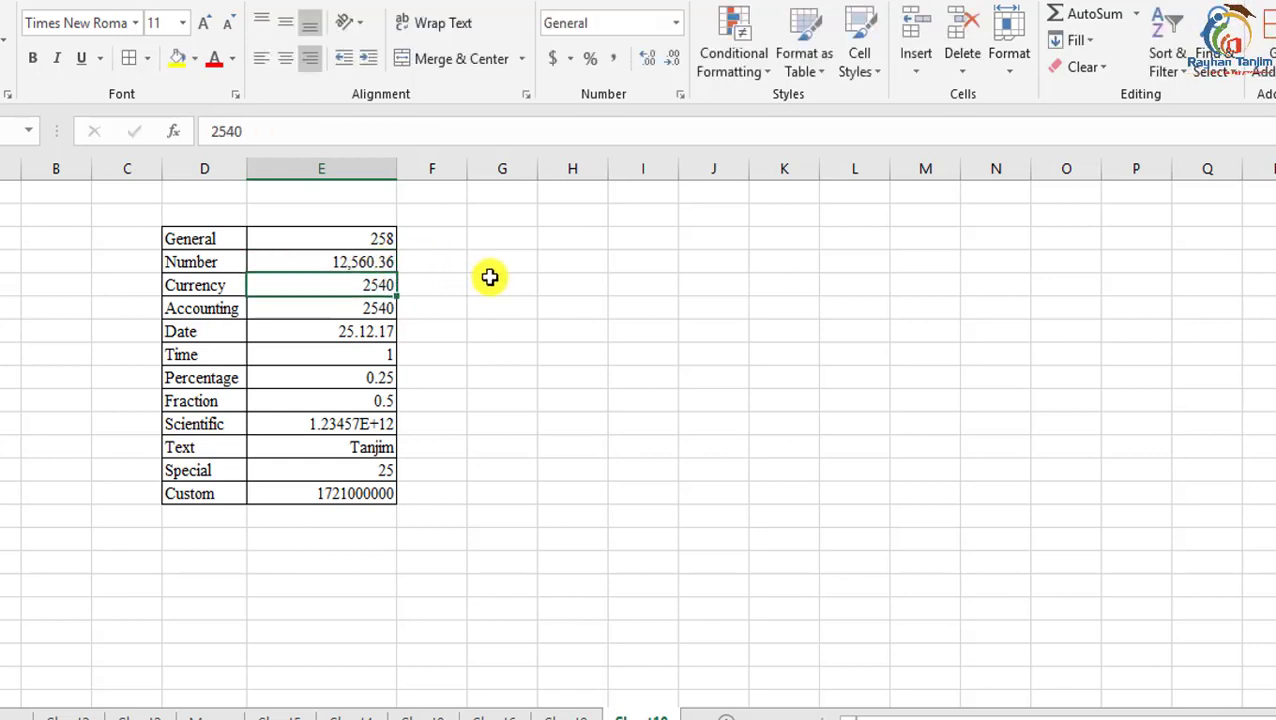
Make the Number row's value negative: -12560.3566
left_click(390, 264)
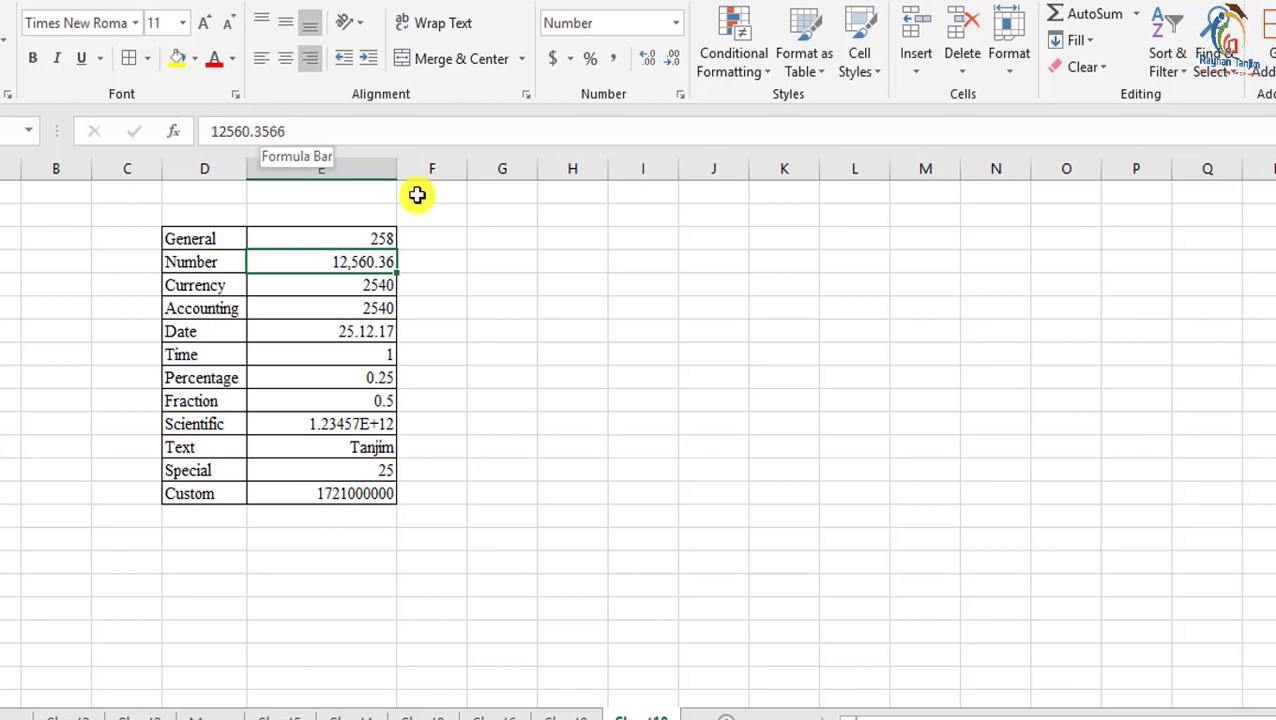
double_click(333, 258)
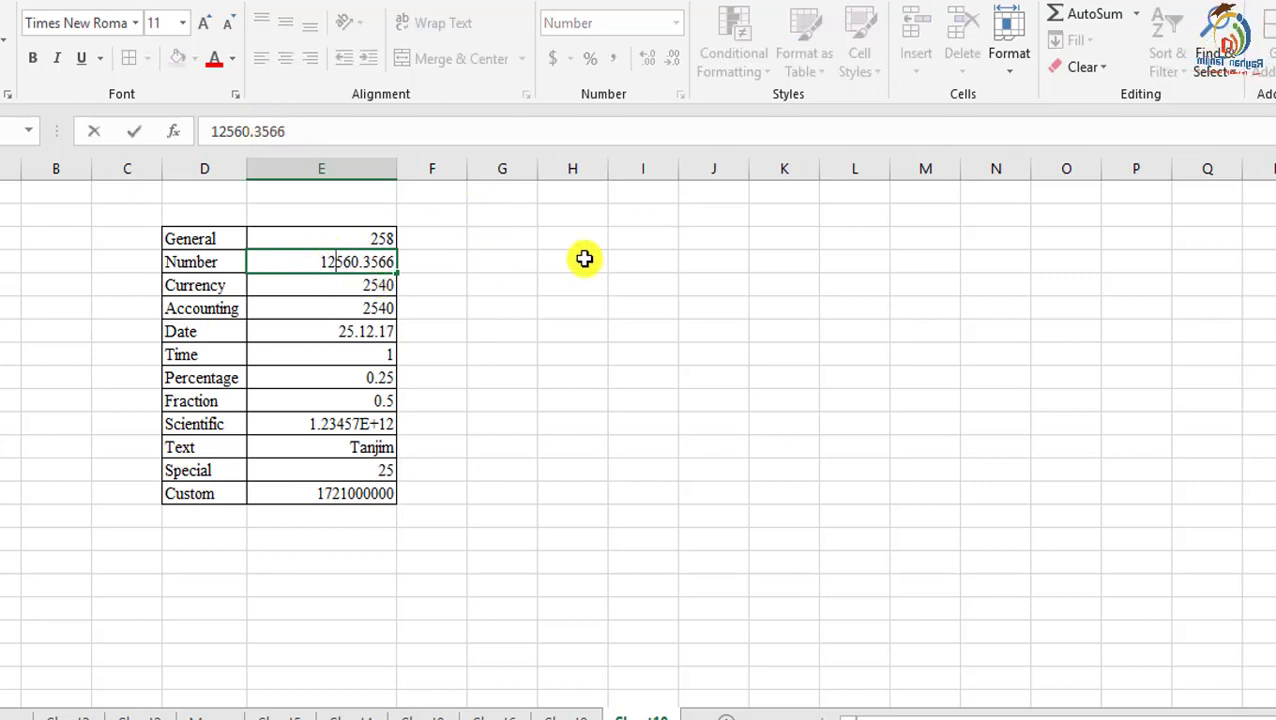
left_click(322, 251)
type("-")
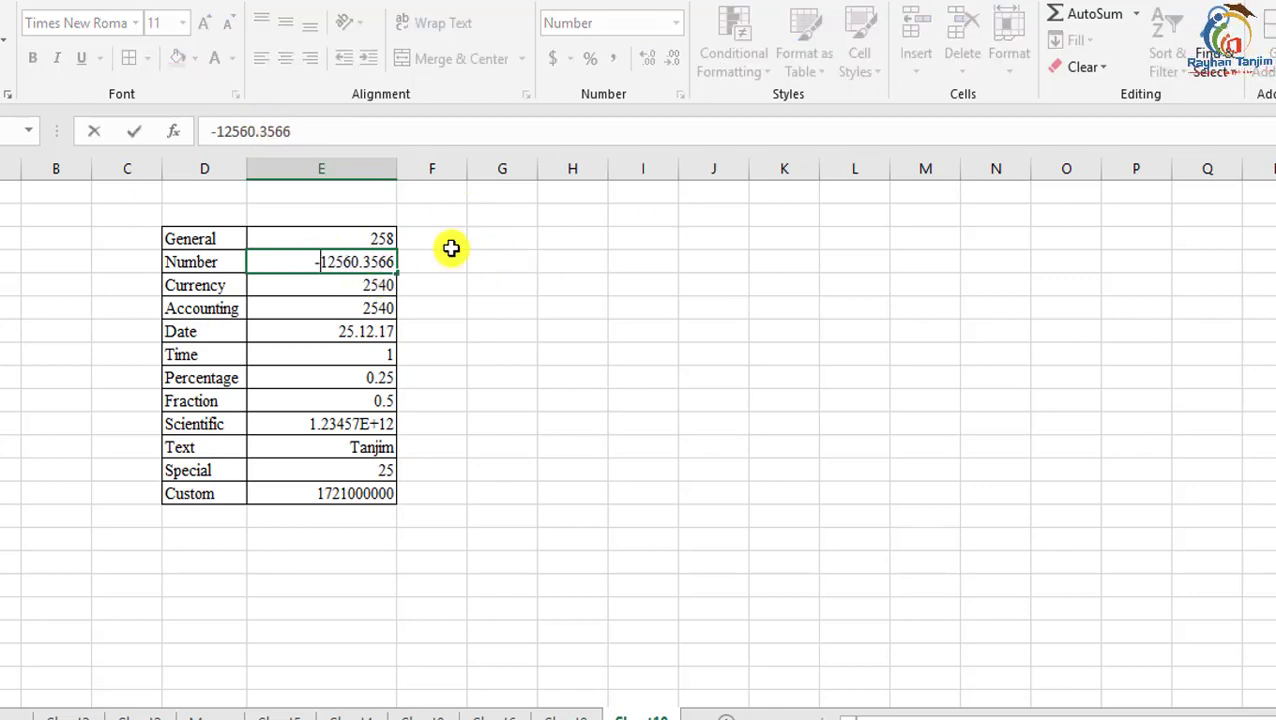
key("Return")
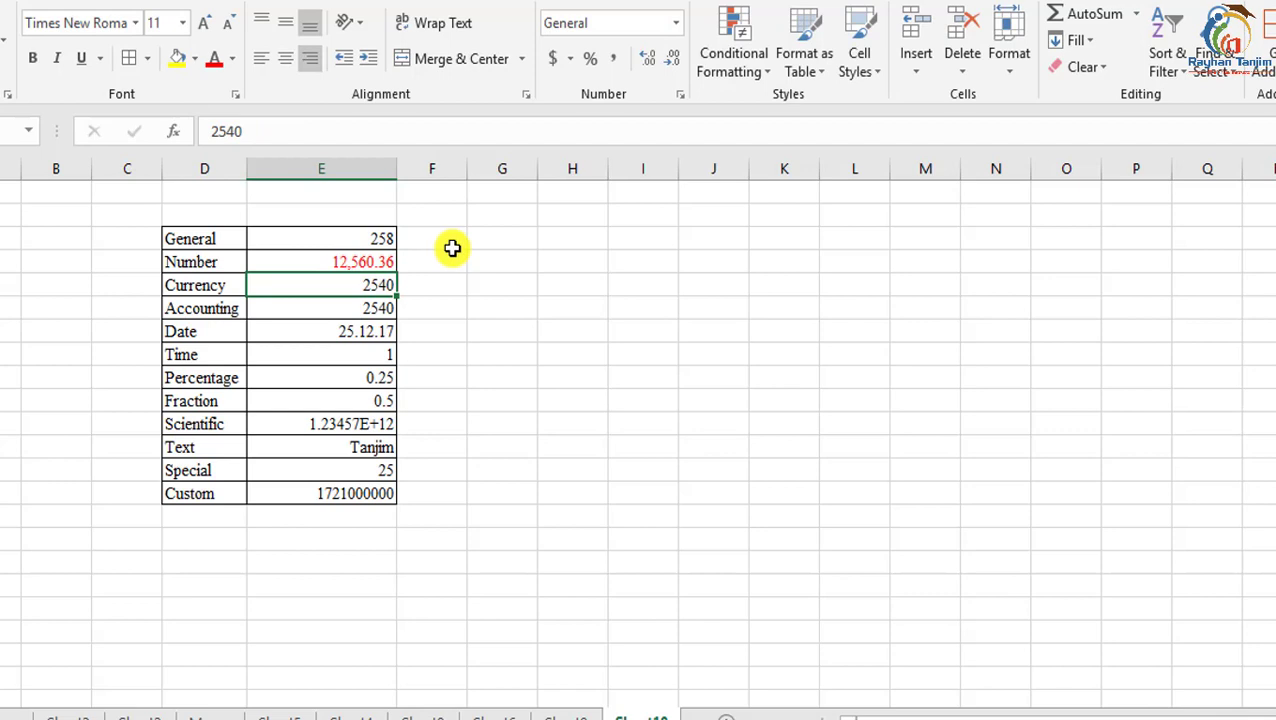
Show the negative in parentheses as (12,560.36), then open Format Cells for the Currency value 2540
left_click(373, 260)
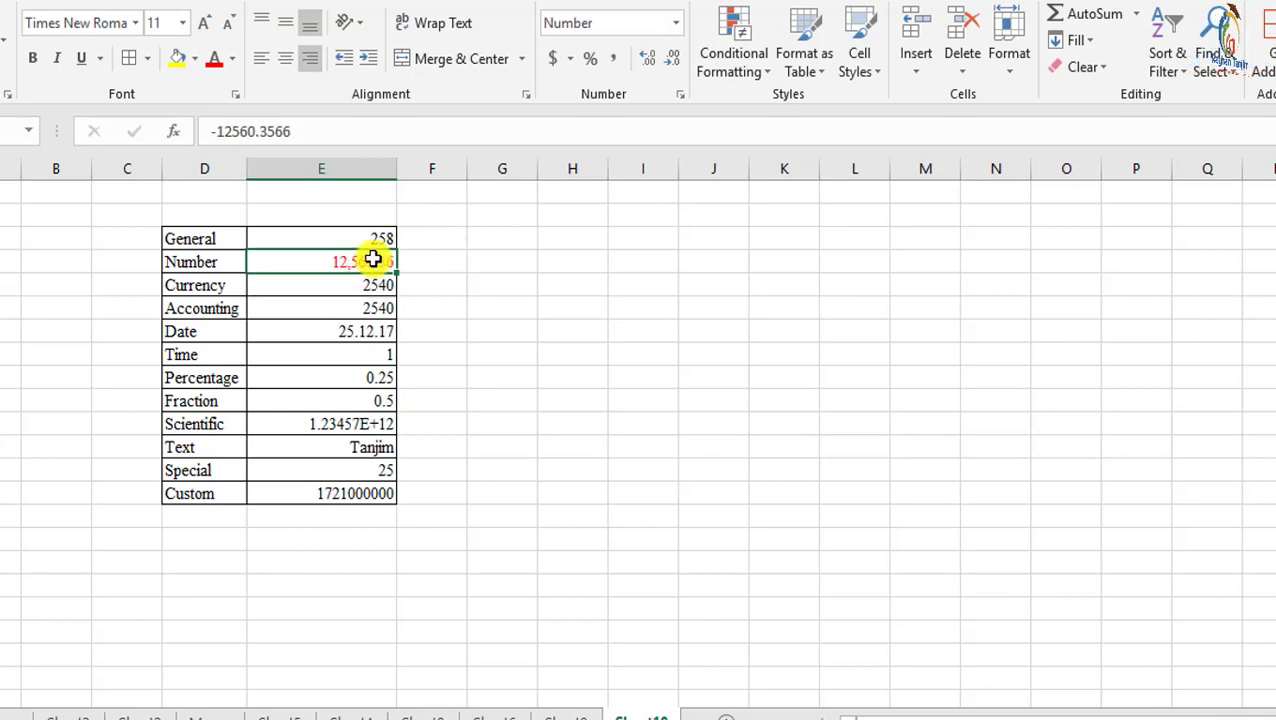
left_click(680, 94)
left_click(728, 400)
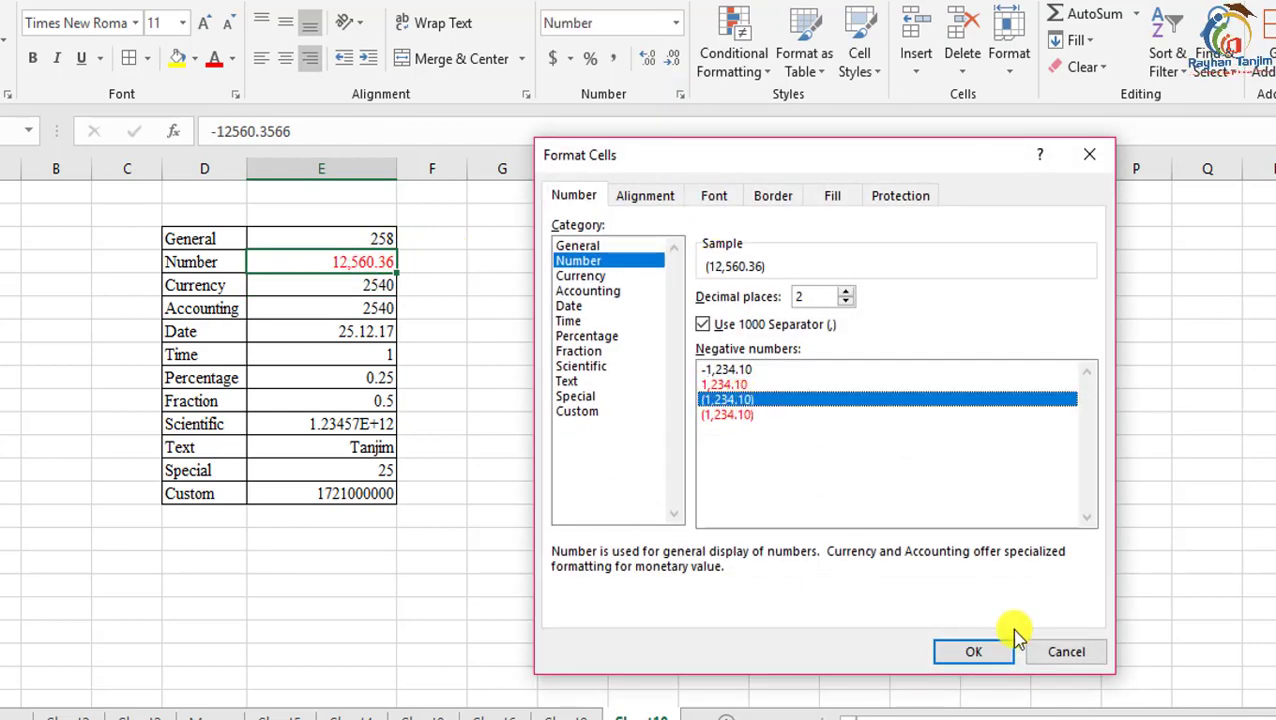
left_click(971, 651)
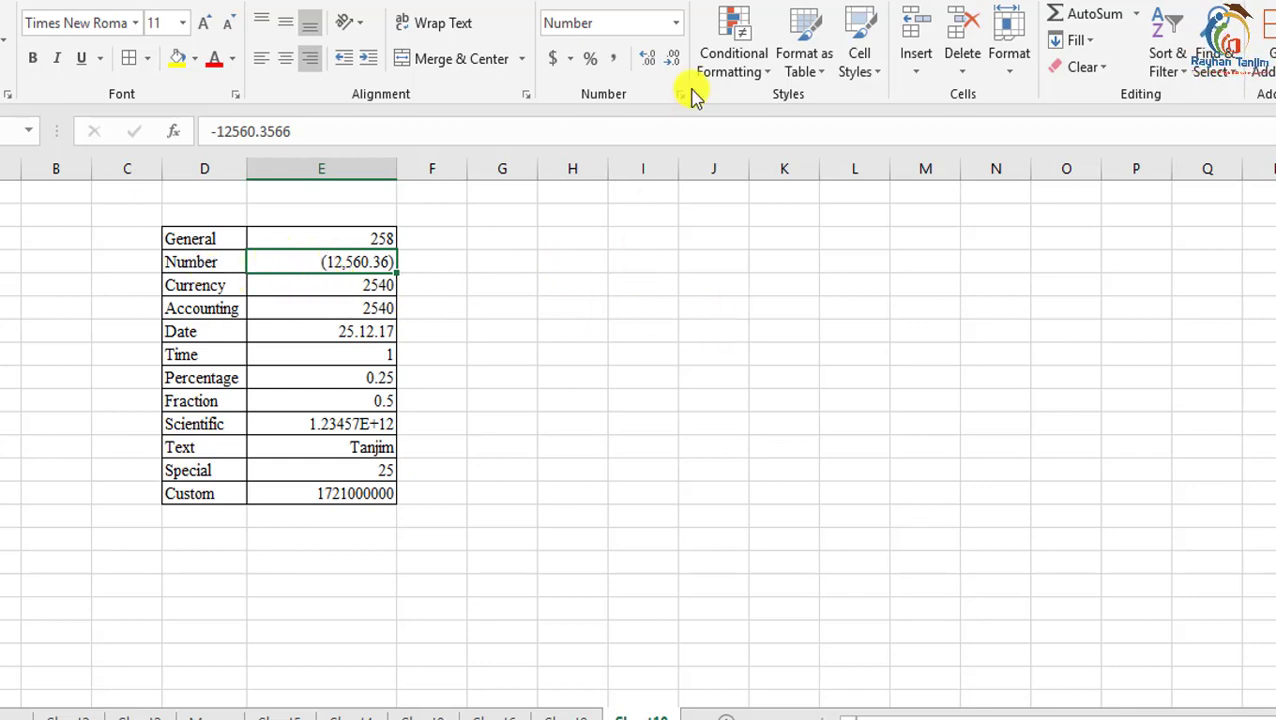
left_click(370, 289)
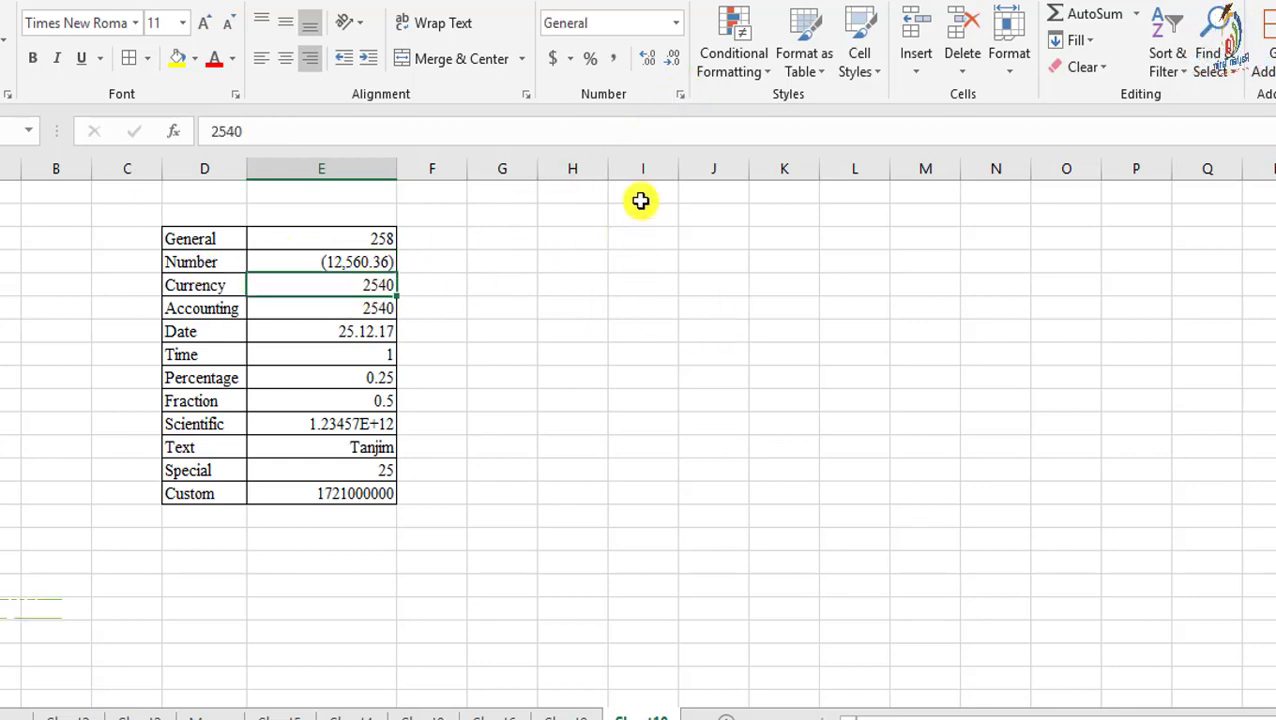
left_click(680, 96)
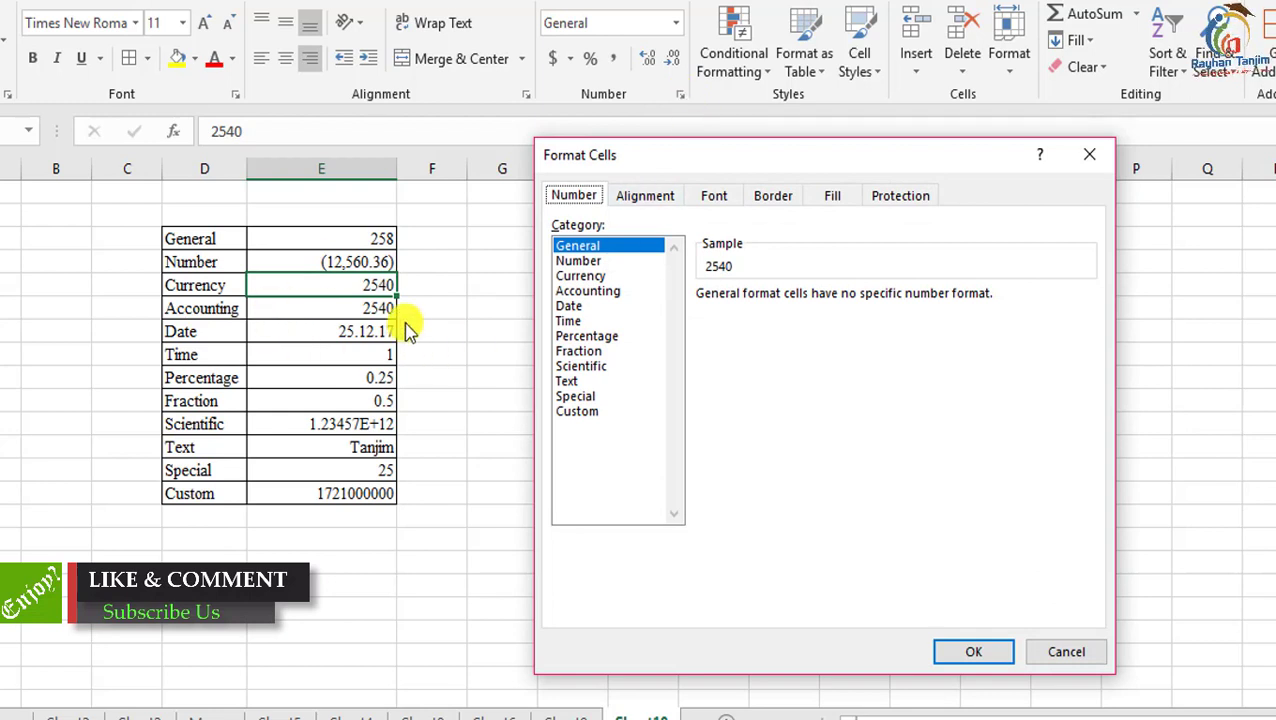
Format the Currency row's 2540 as Currency with the BDT symbol, showing BDT 2,540.00
left_click(603, 290)
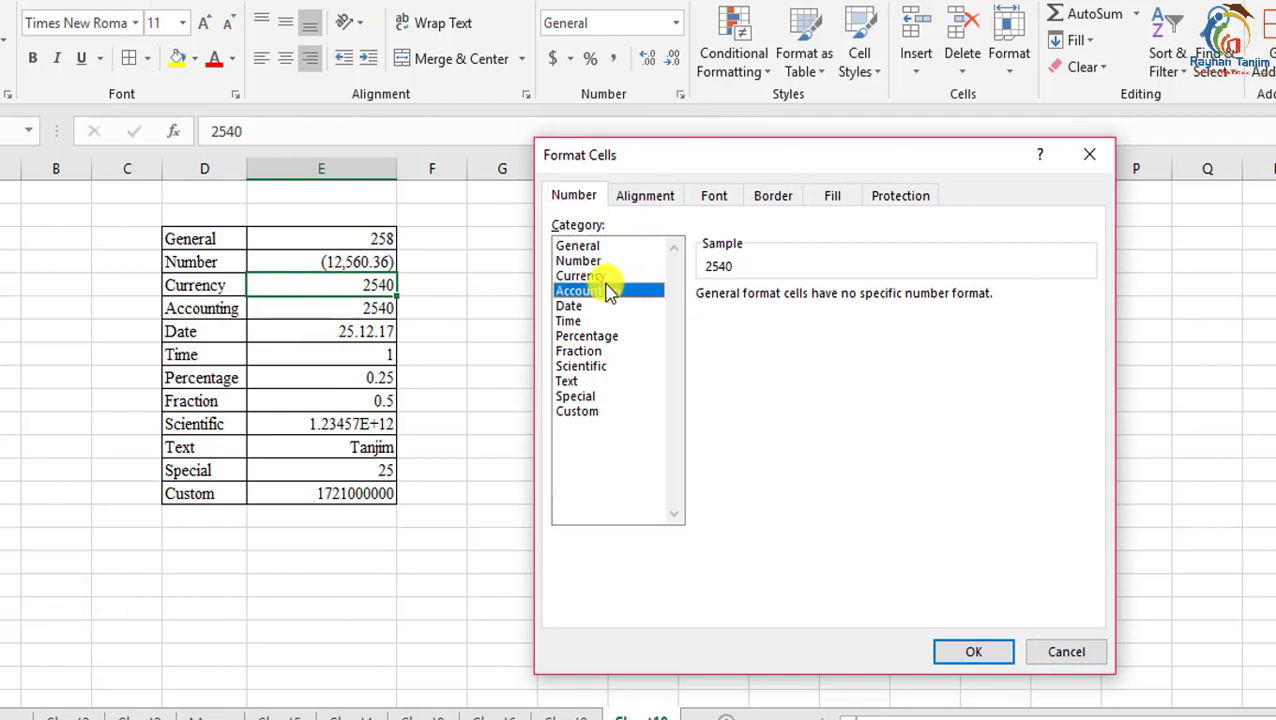
left_click(595, 276)
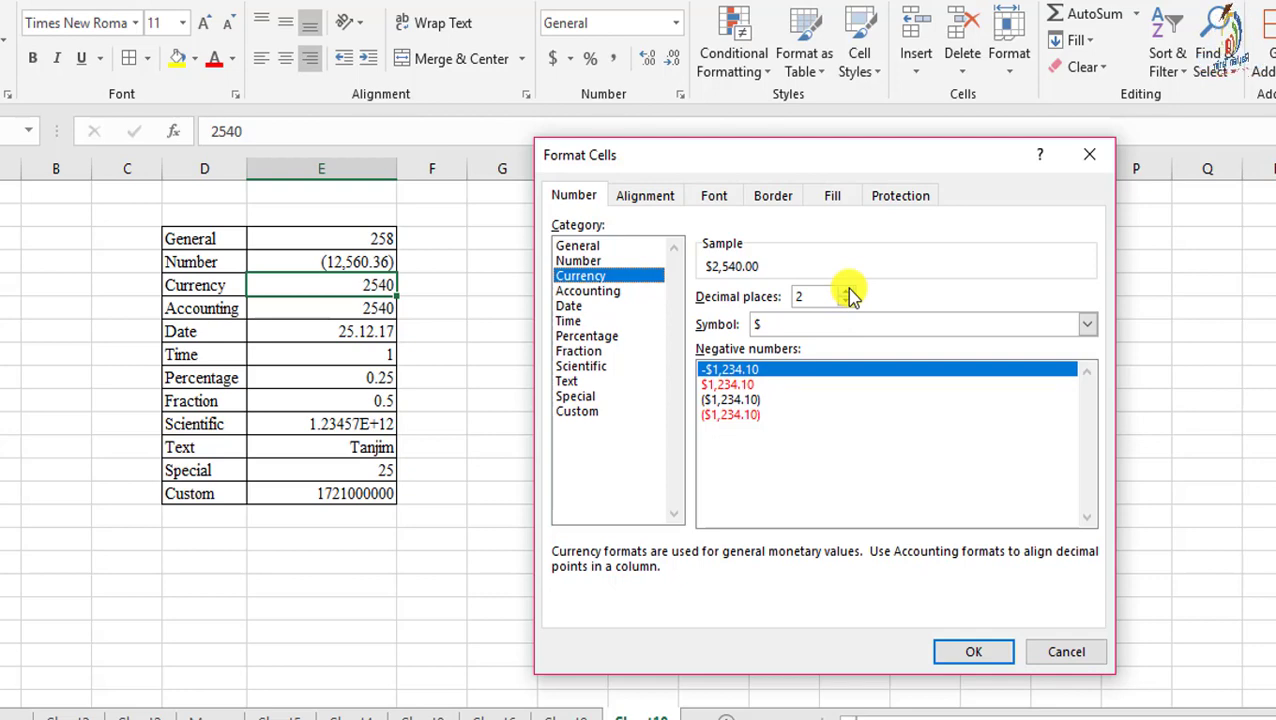
left_click(882, 328)
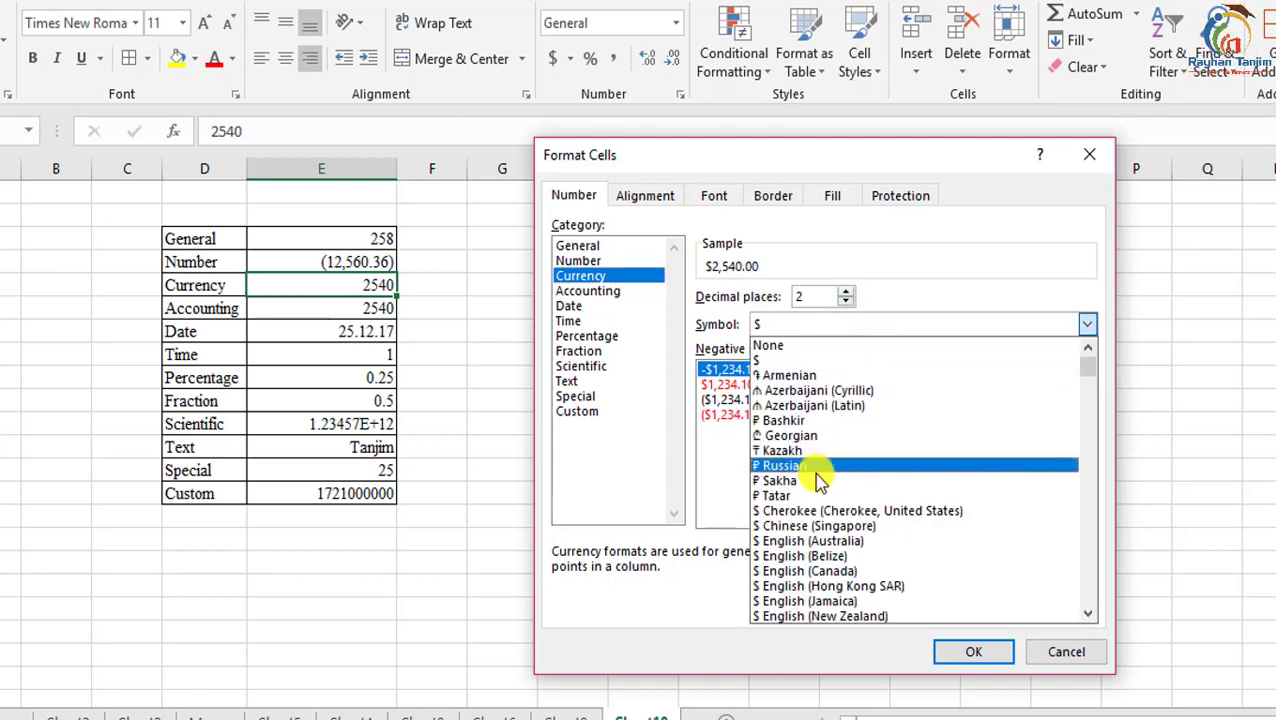
scroll(818, 483, "down", 1)
scroll(818, 483, "down", 10)
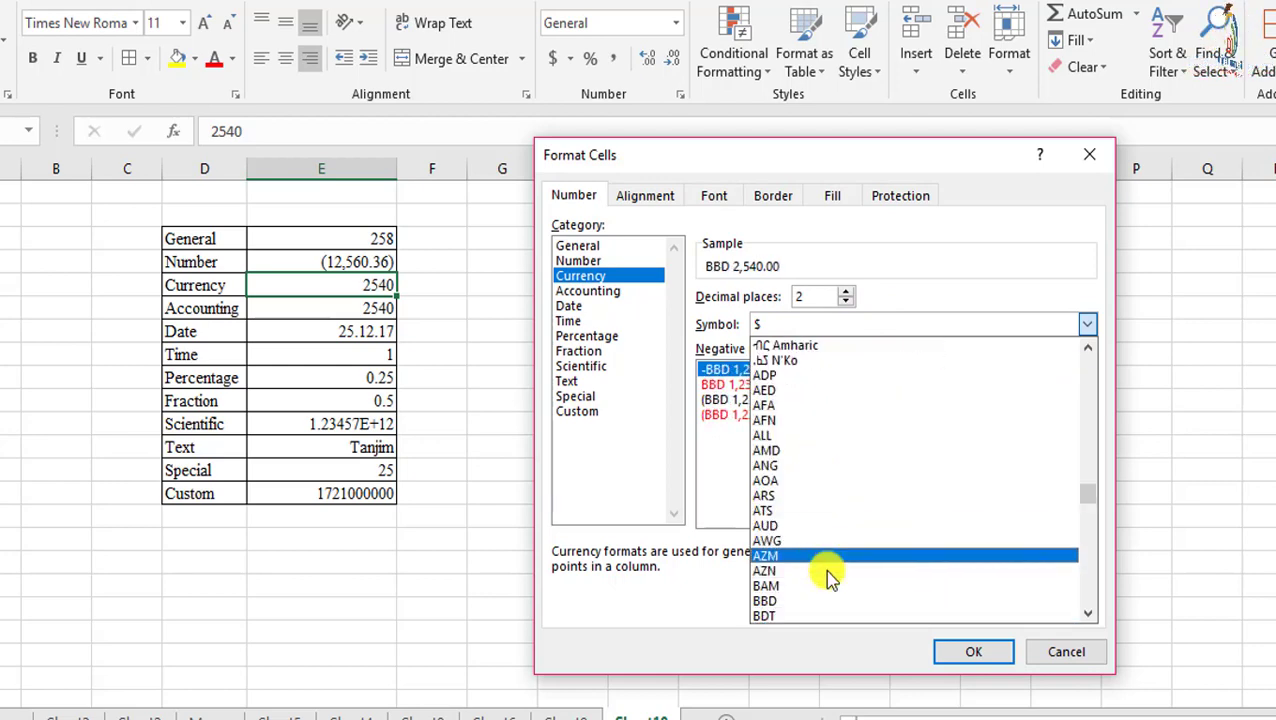
left_click(790, 612)
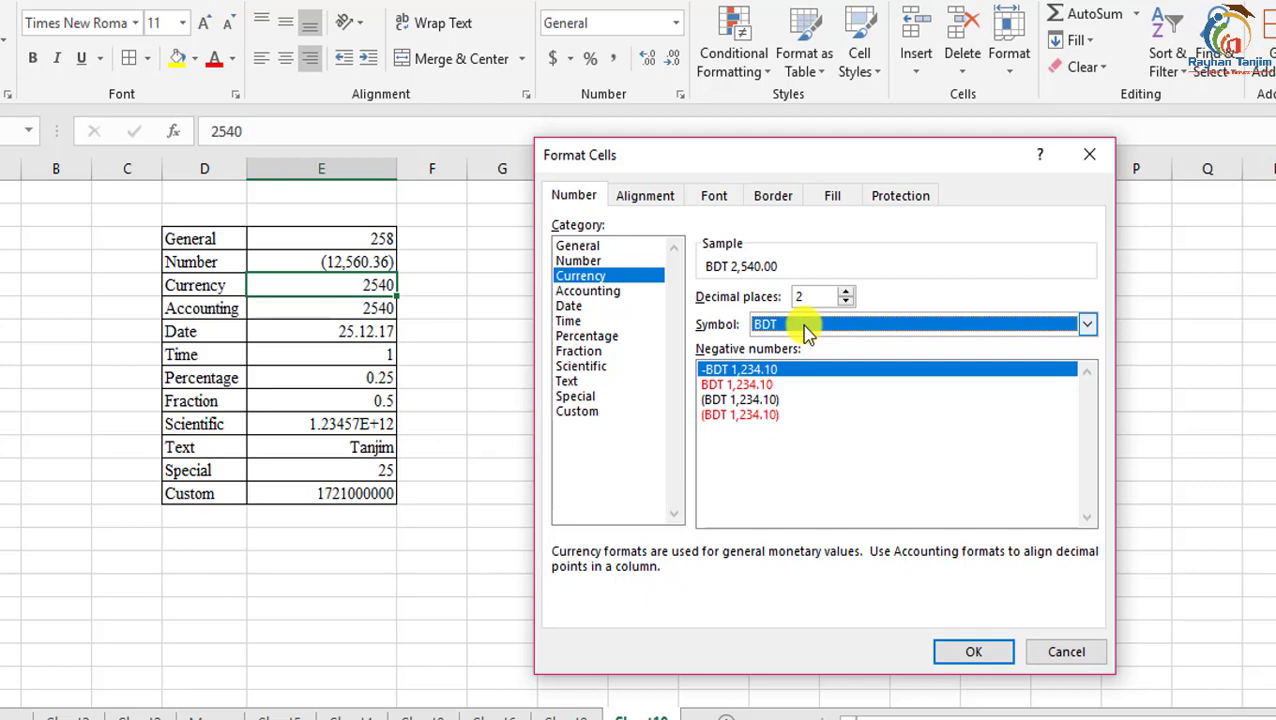
left_click(978, 652)
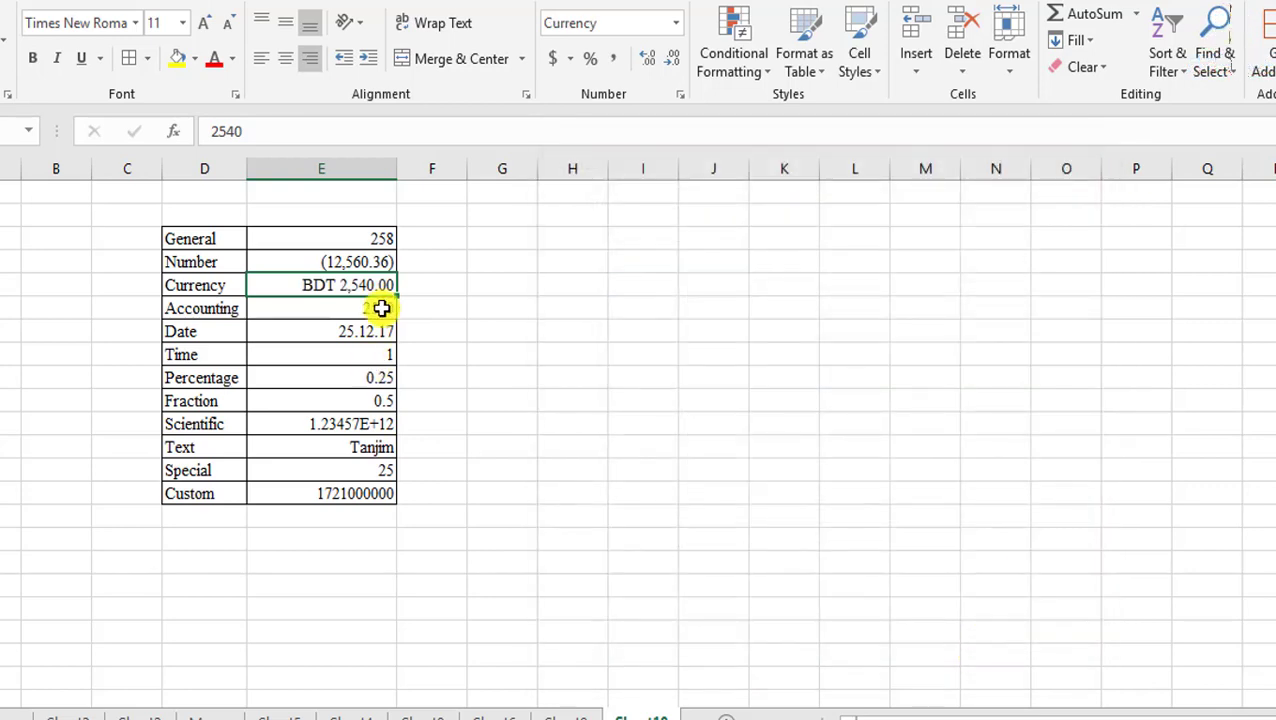
left_click(642, 238)
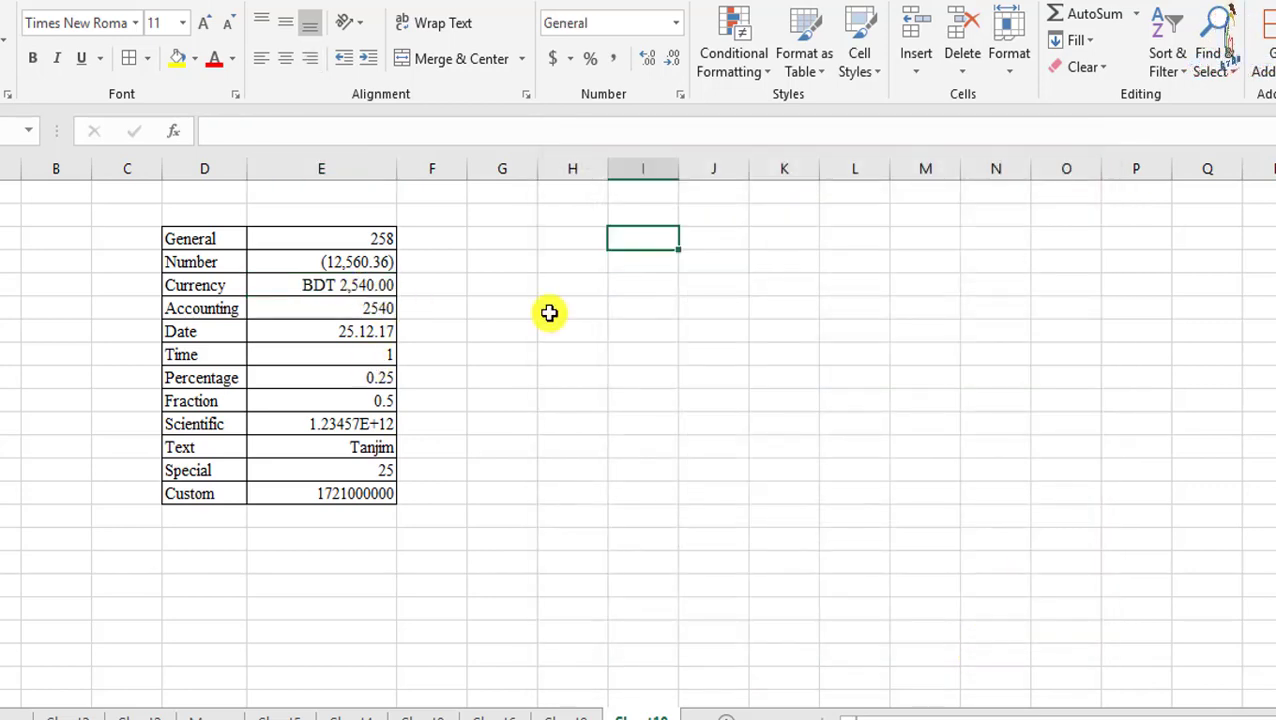
left_click(374, 308)
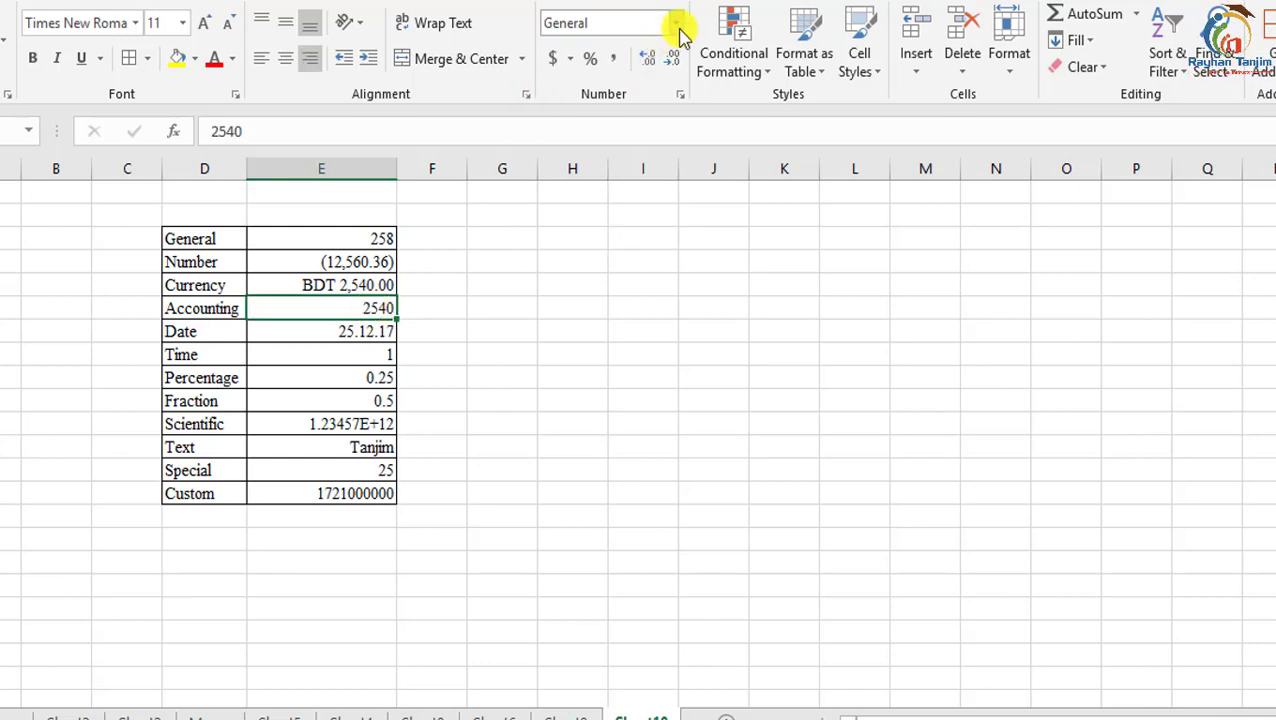
Apply Accounting format with the BDT symbol to the Accounting row's 2540 and check its stored value
left_click(679, 95)
left_click(612, 290)
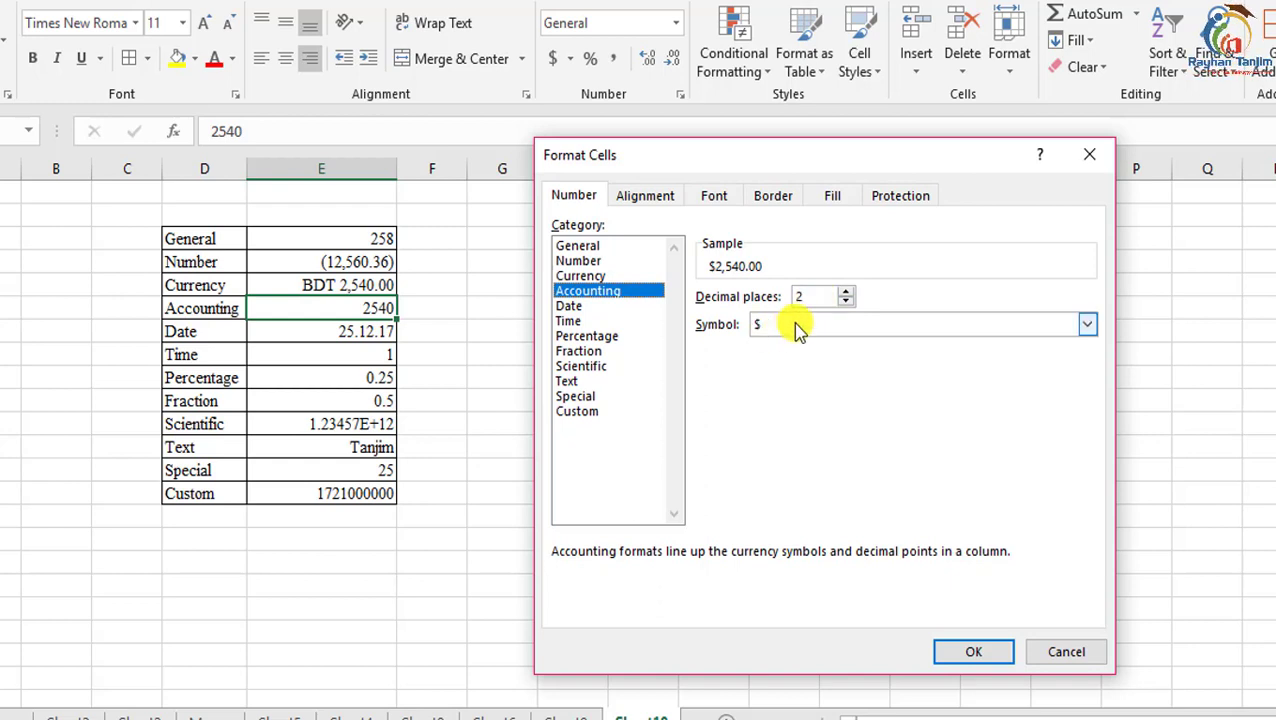
left_click(795, 324)
left_click(793, 324)
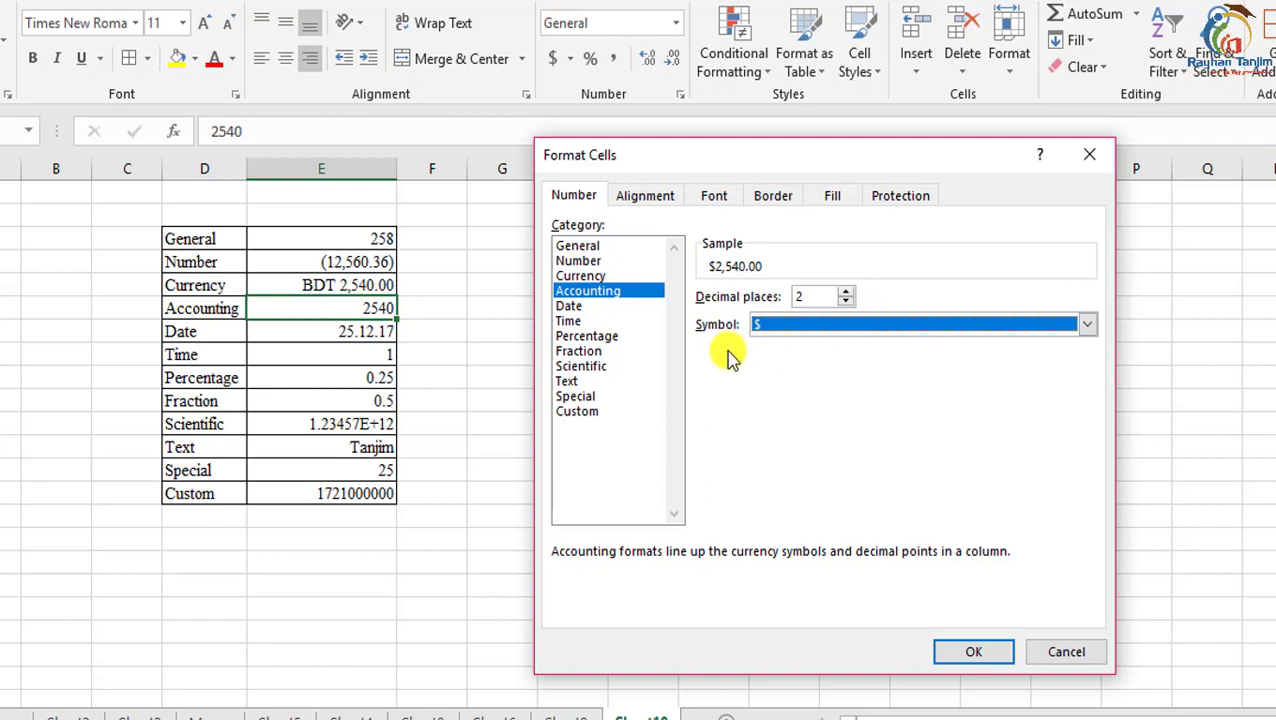
left_click(1087, 326)
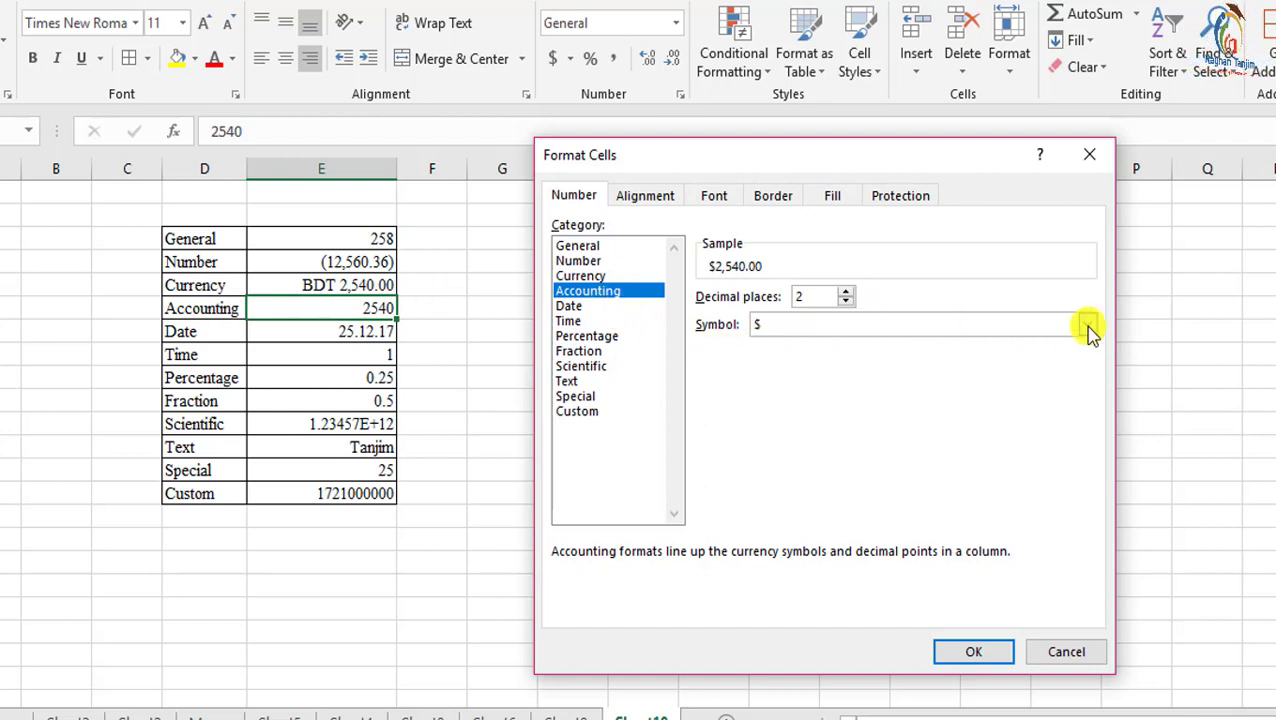
key("b")
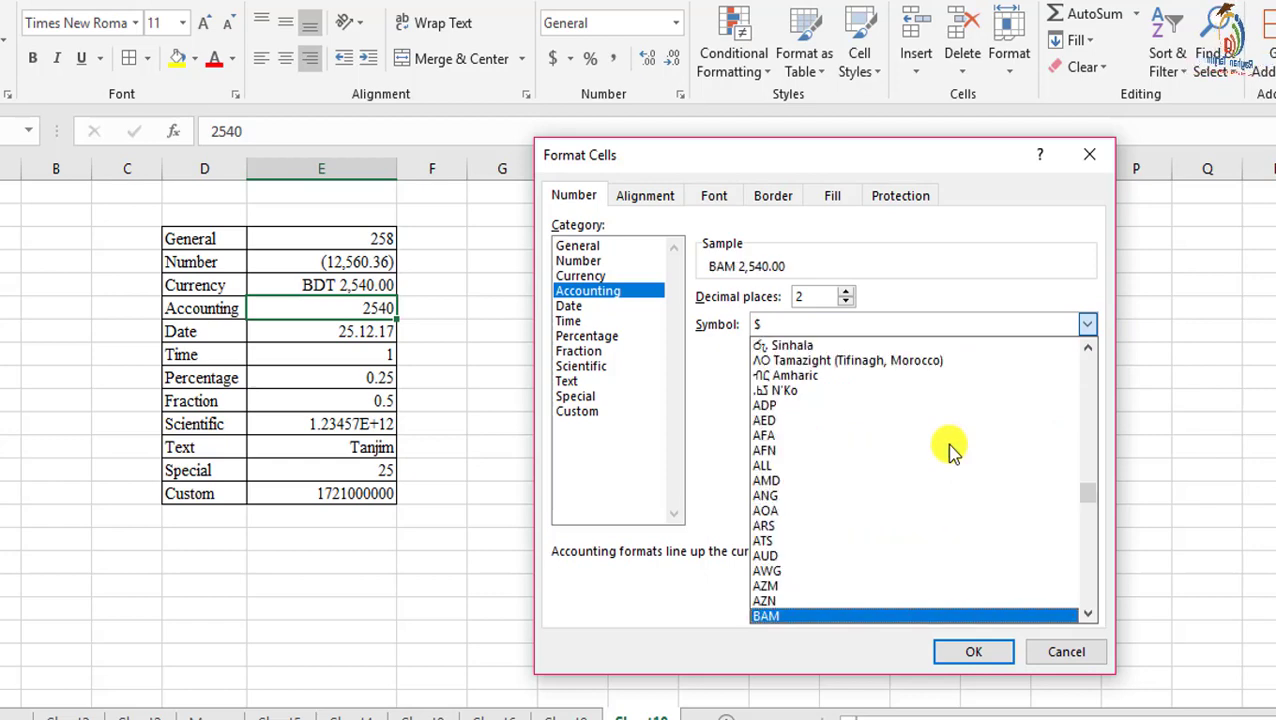
scroll(900, 460, "down", 1)
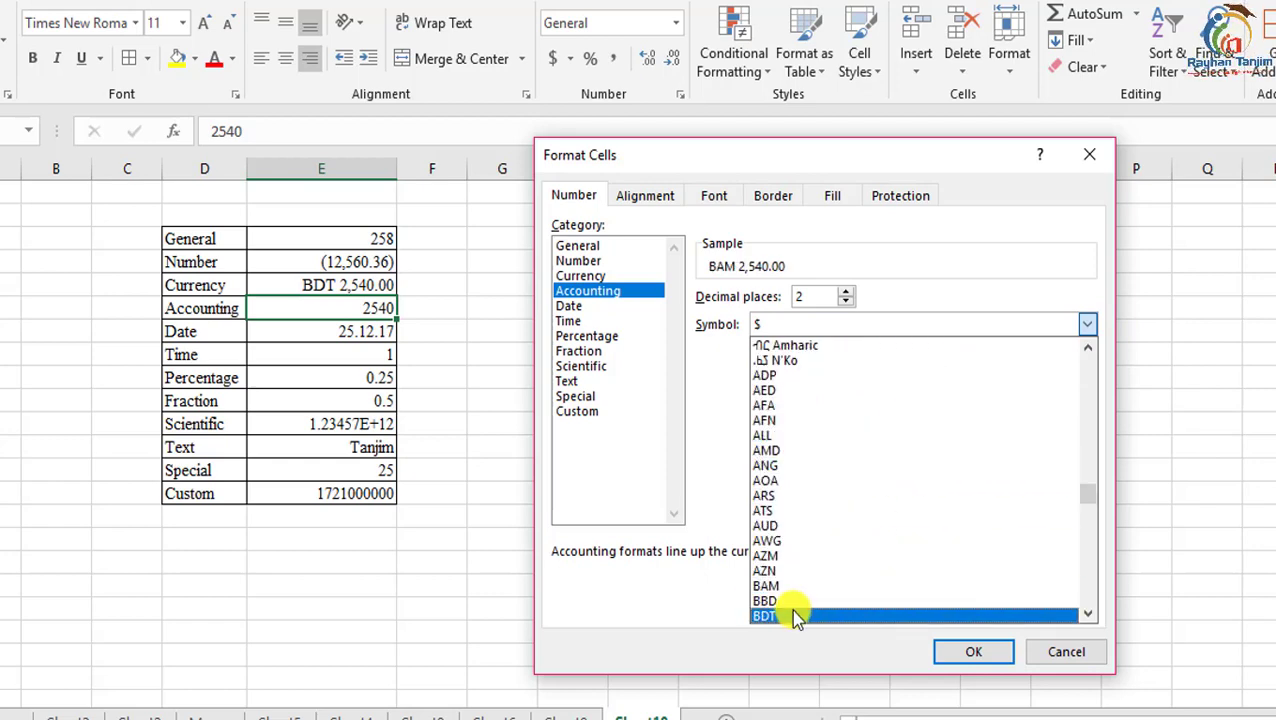
left_click(795, 616)
left_click(985, 652)
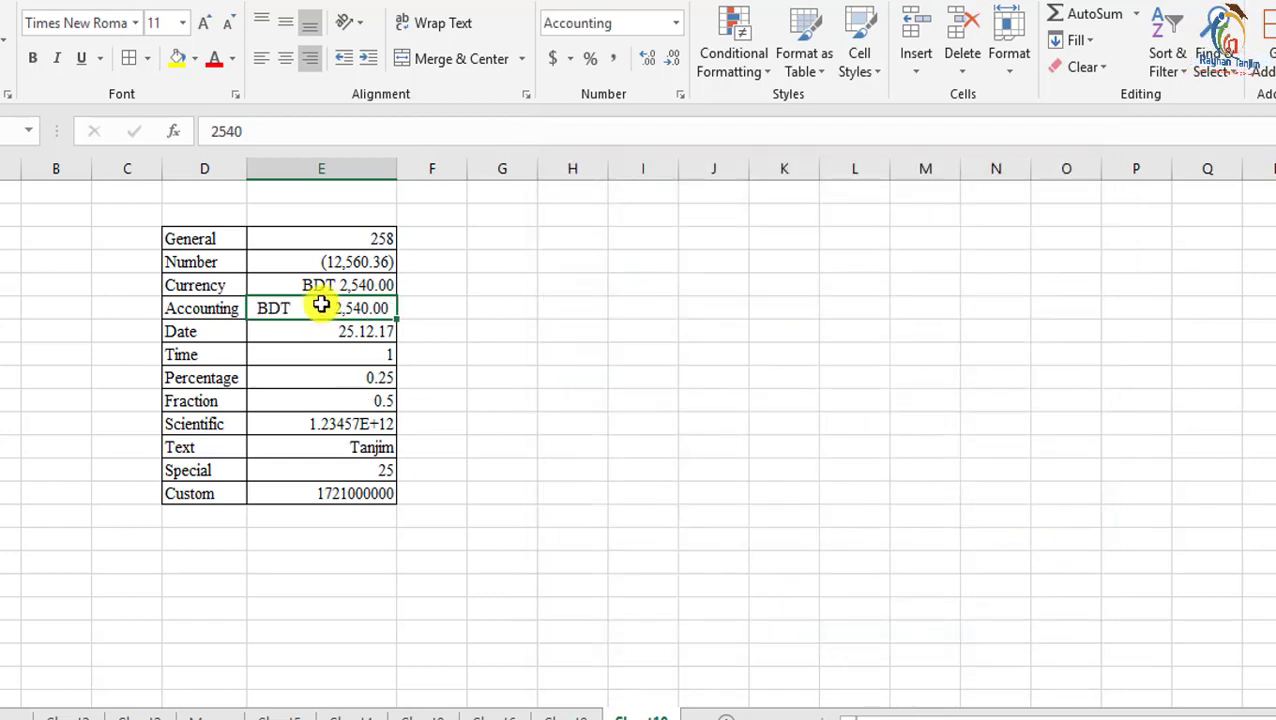
double_click(320, 301)
left_click(436, 339)
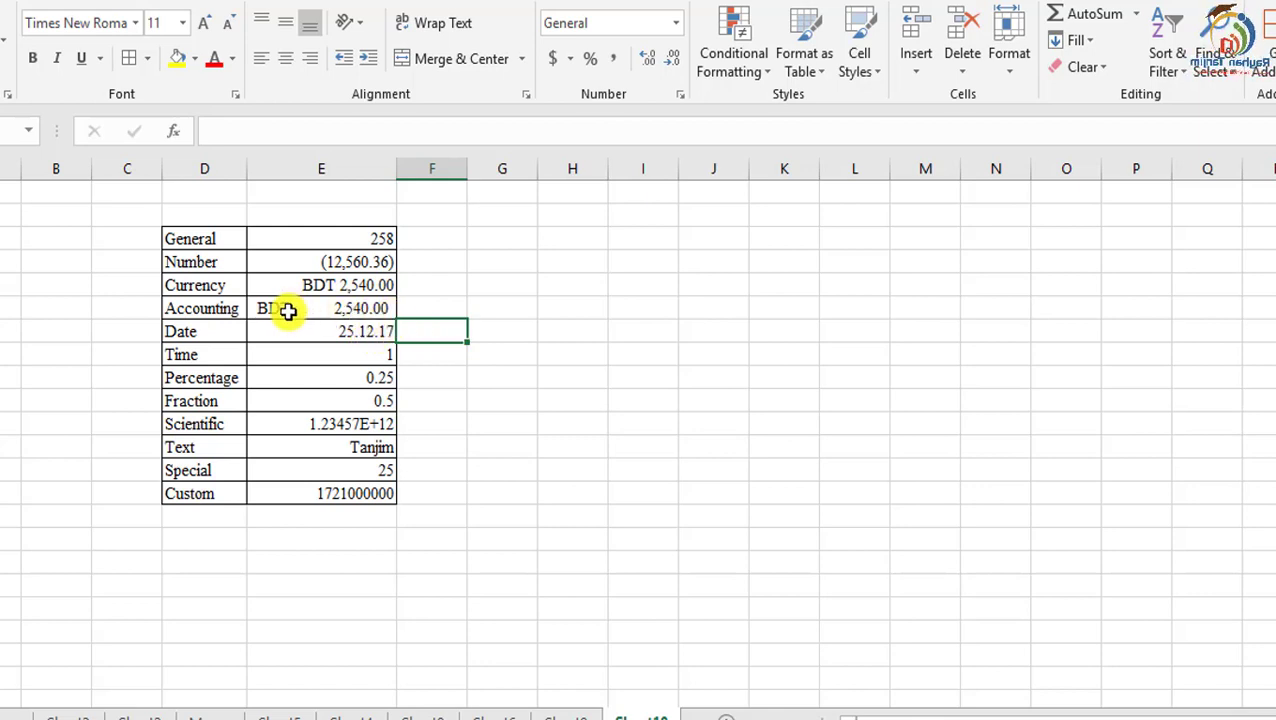
left_click(325, 310)
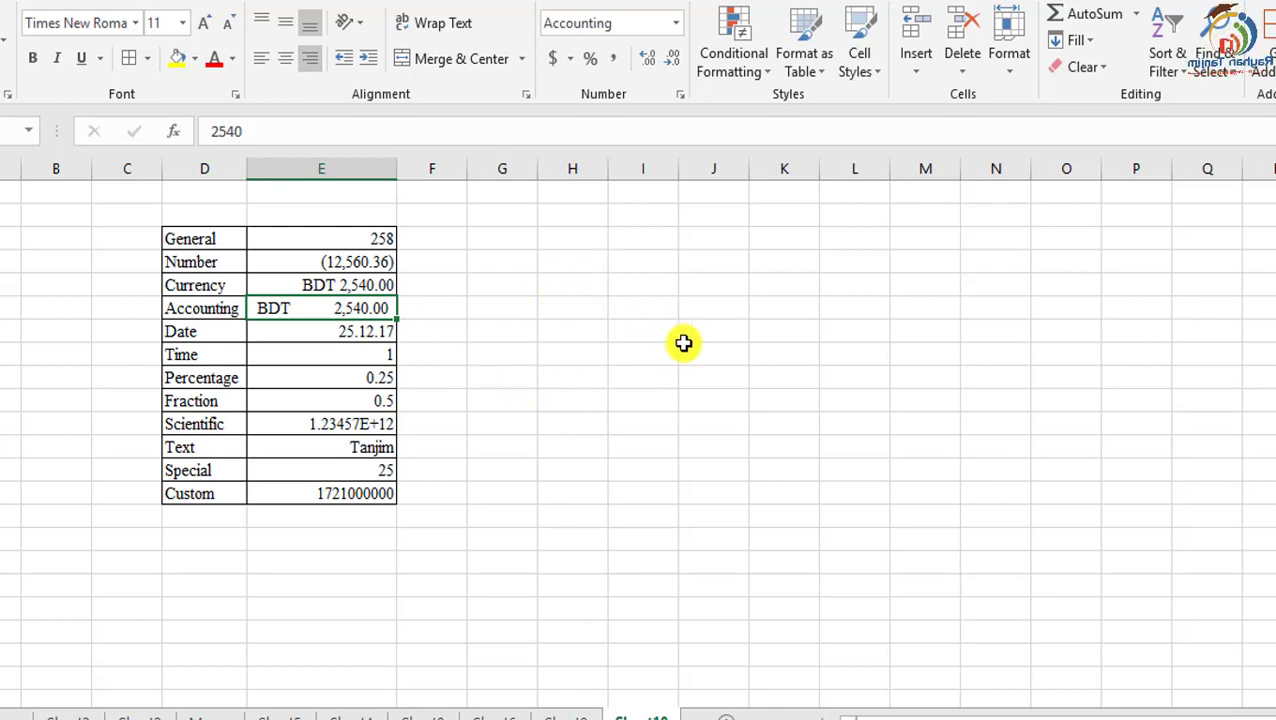
Give the Date row a long date format and enter the date 12-05-2017
left_click(362, 334)
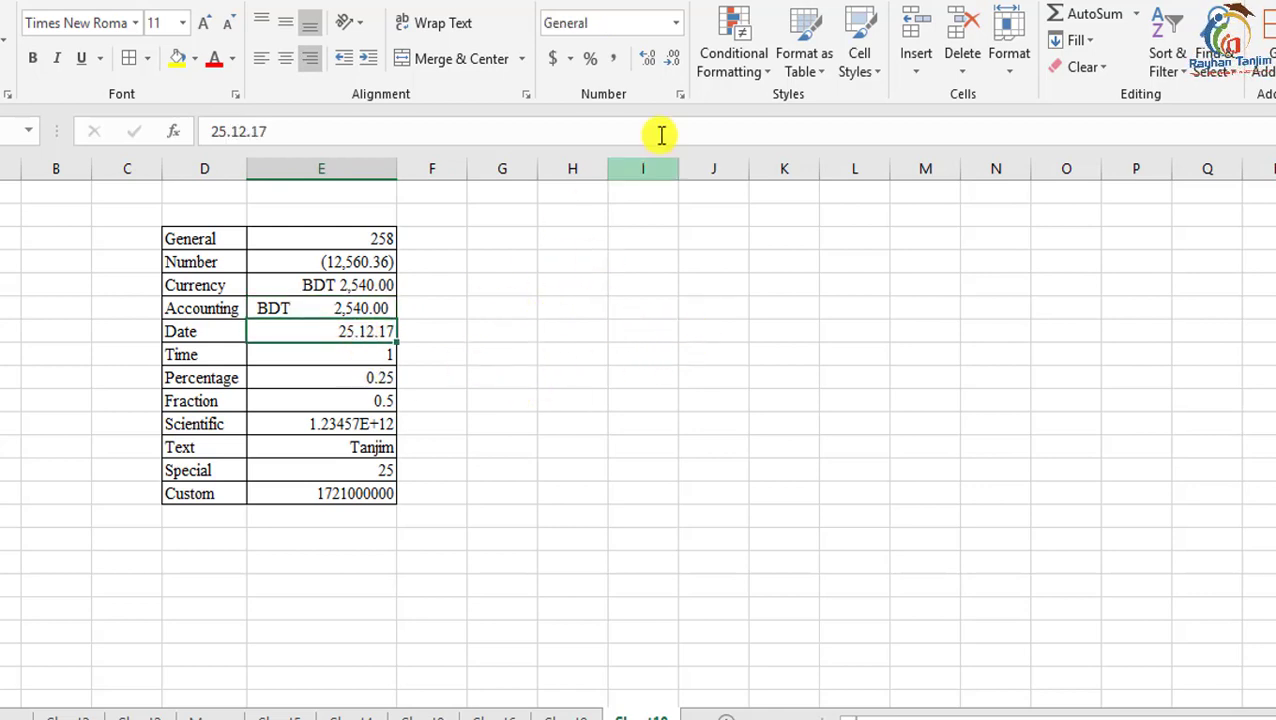
left_click(681, 95)
left_click(586, 307)
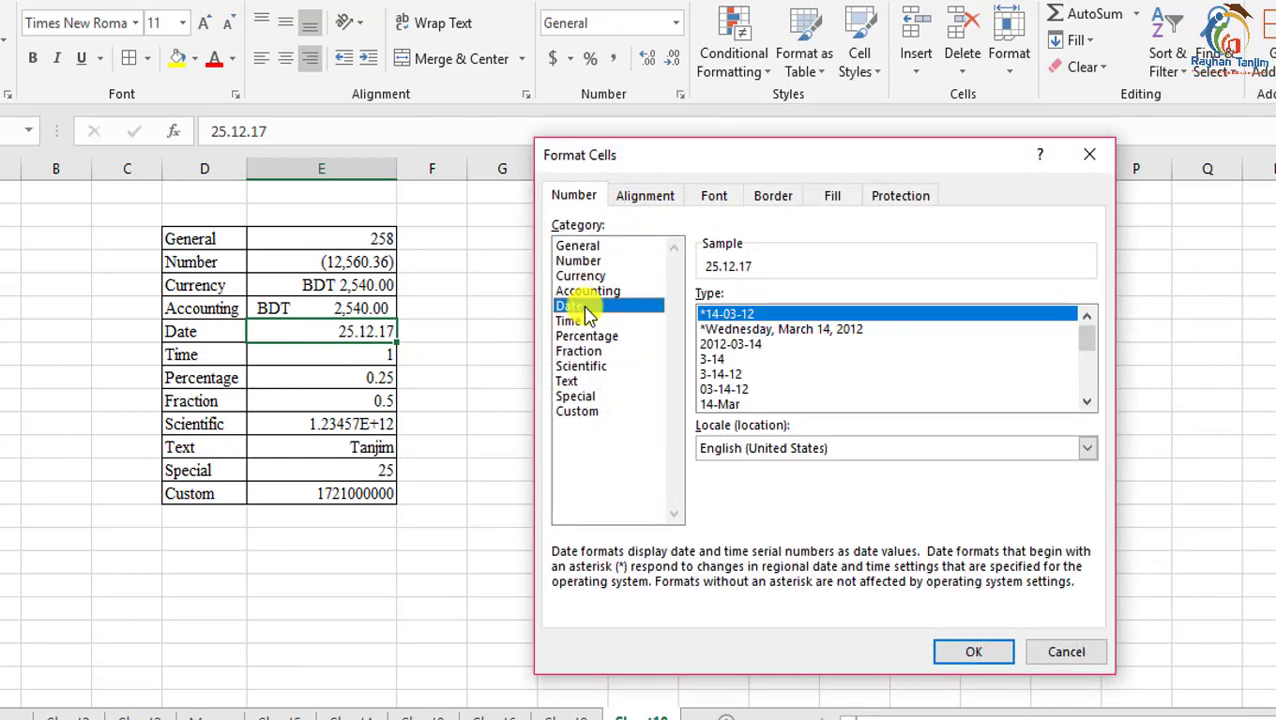
left_click(755, 331)
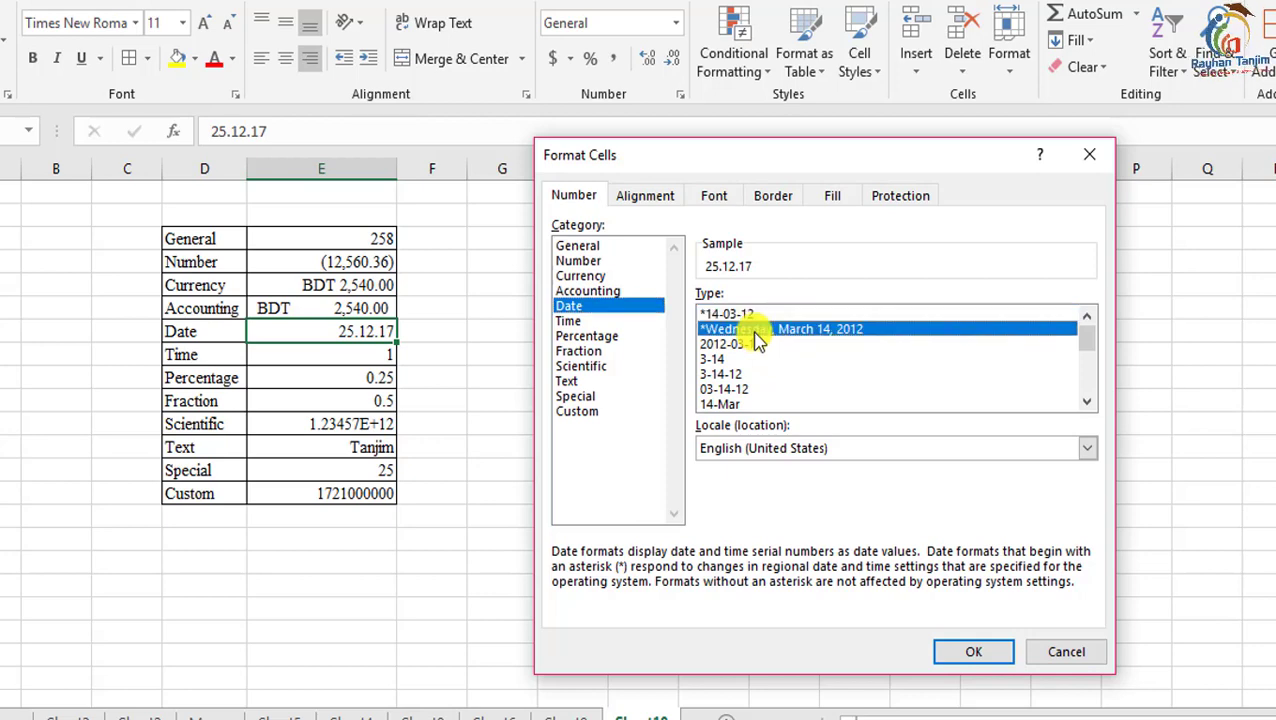
left_click(945, 652)
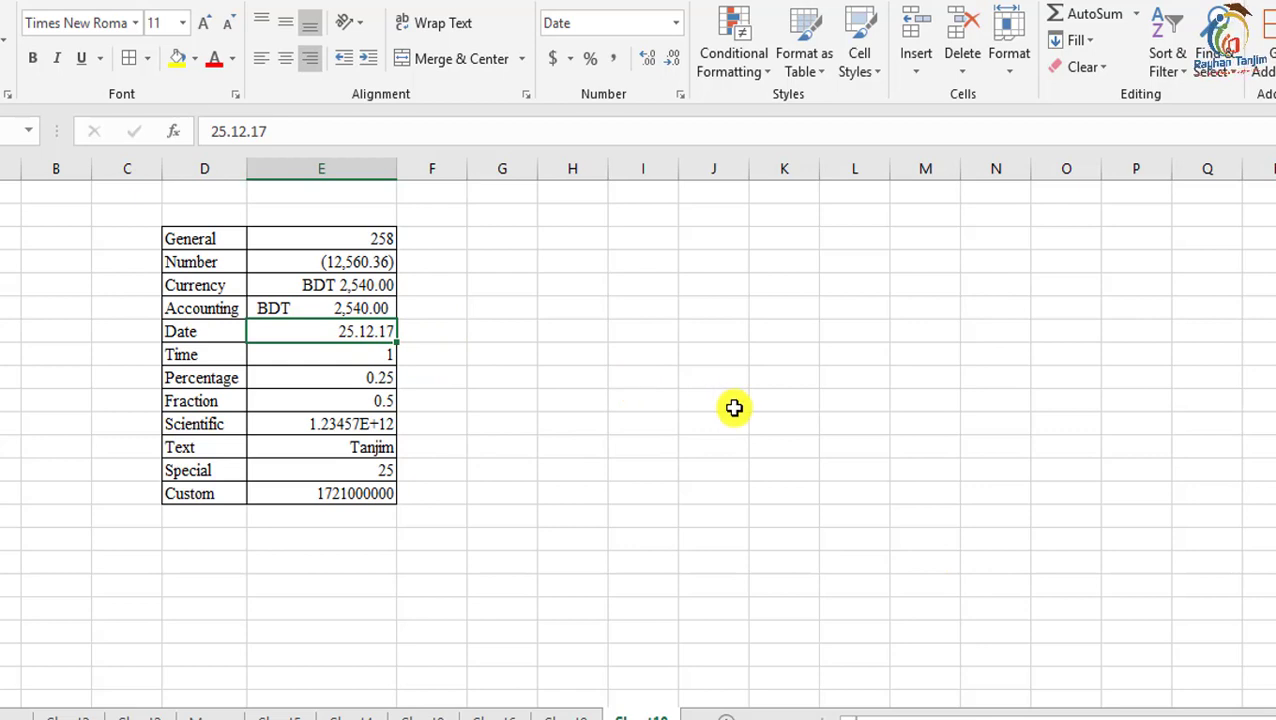
type("12-05-")
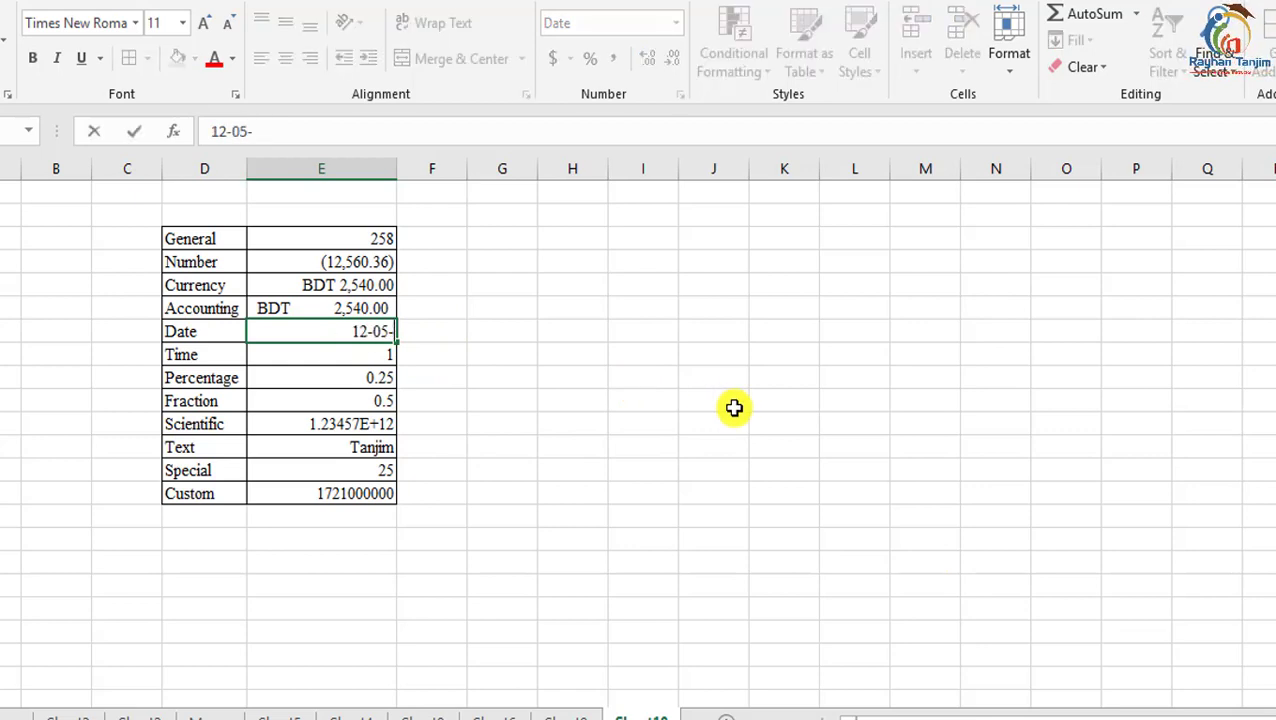
key("Return")
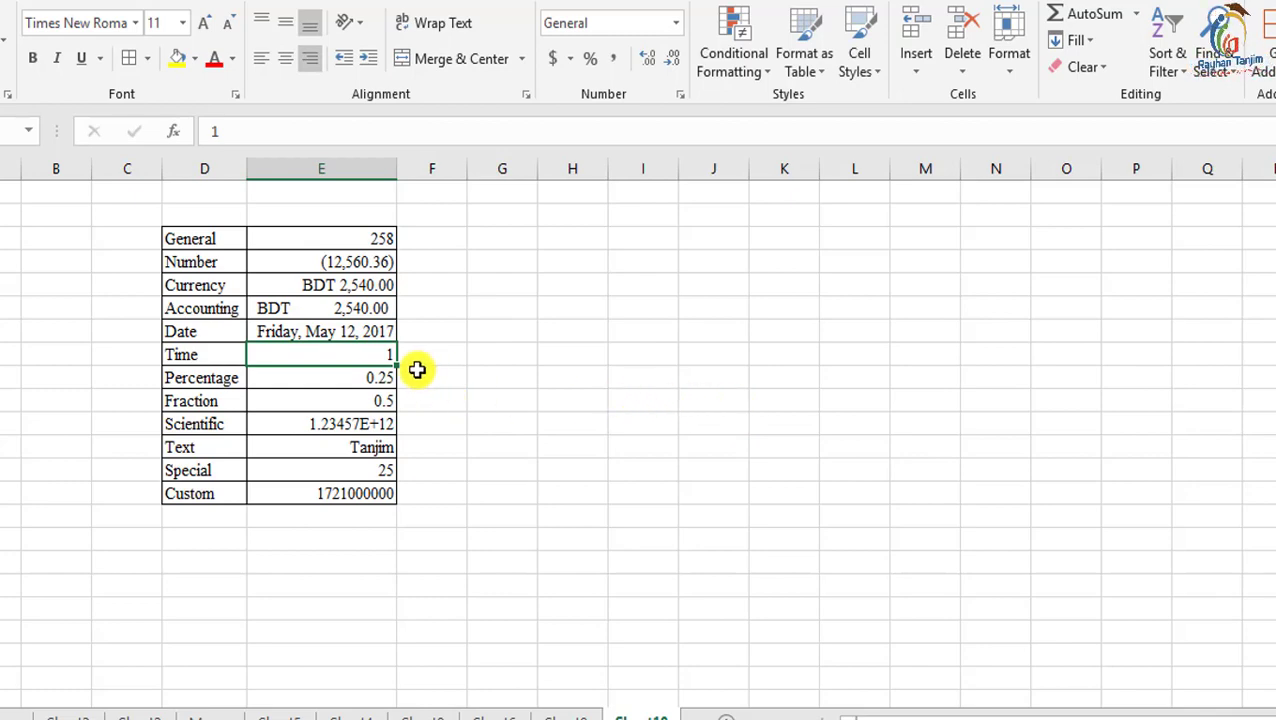
Switch the date to the 14-Mar-12 style so it reads 12-May-17
left_click(388, 331)
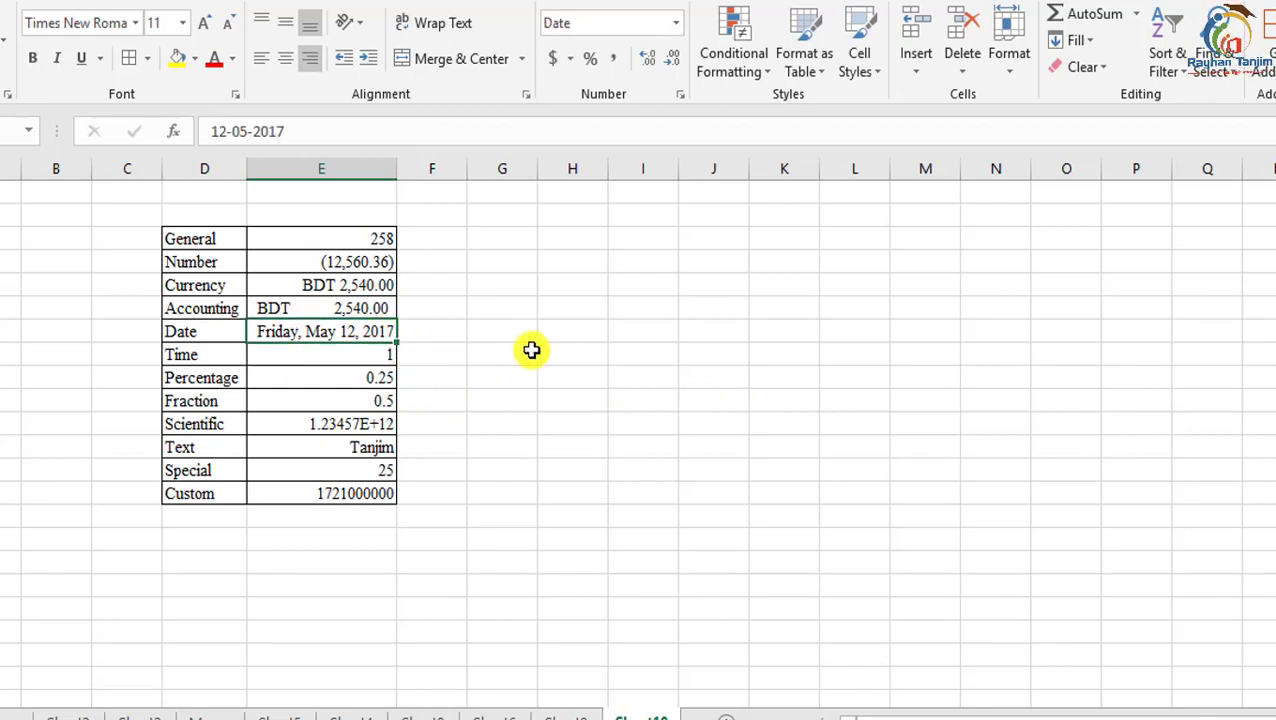
left_click(681, 95)
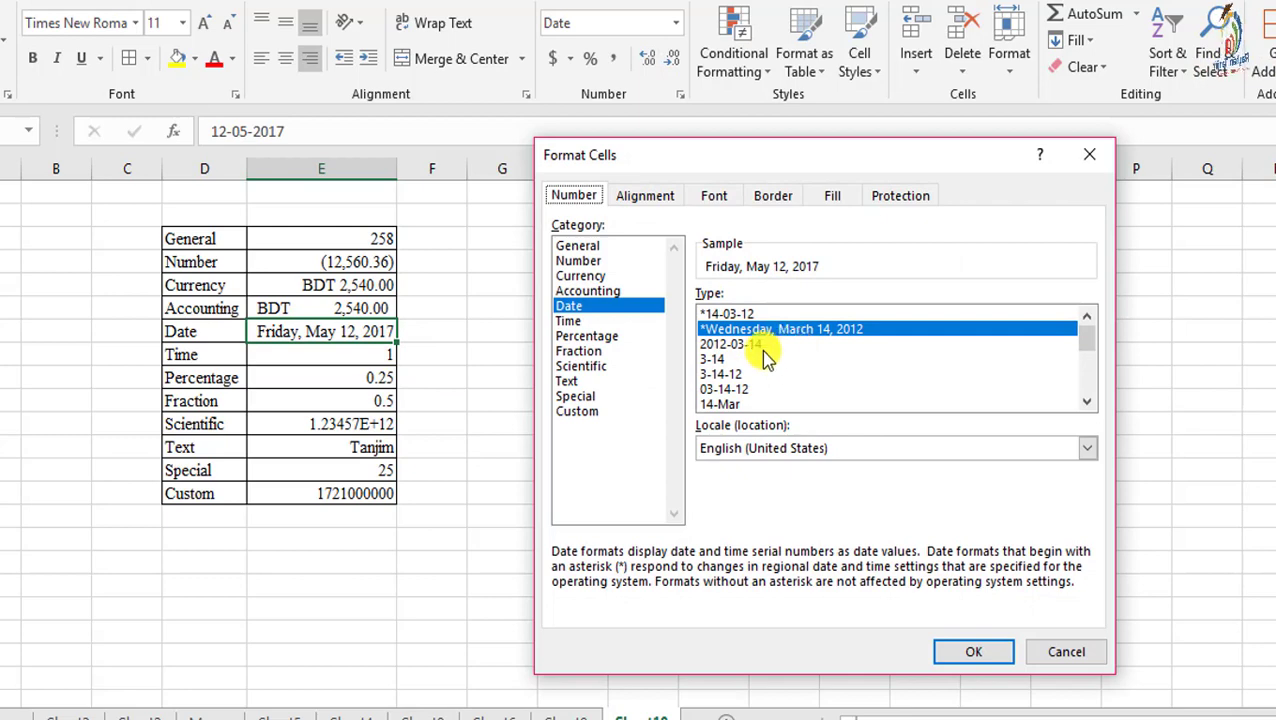
scroll(765, 355, "down", 1)
left_click(735, 373)
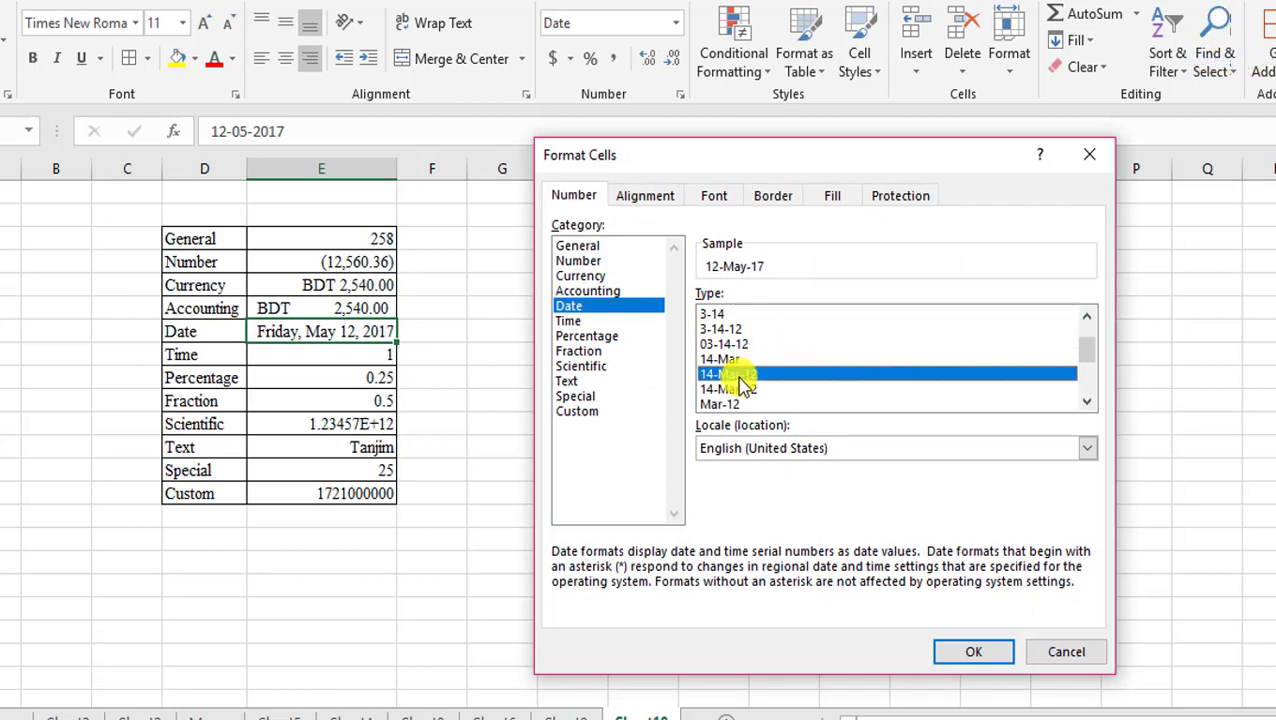
left_click(975, 652)
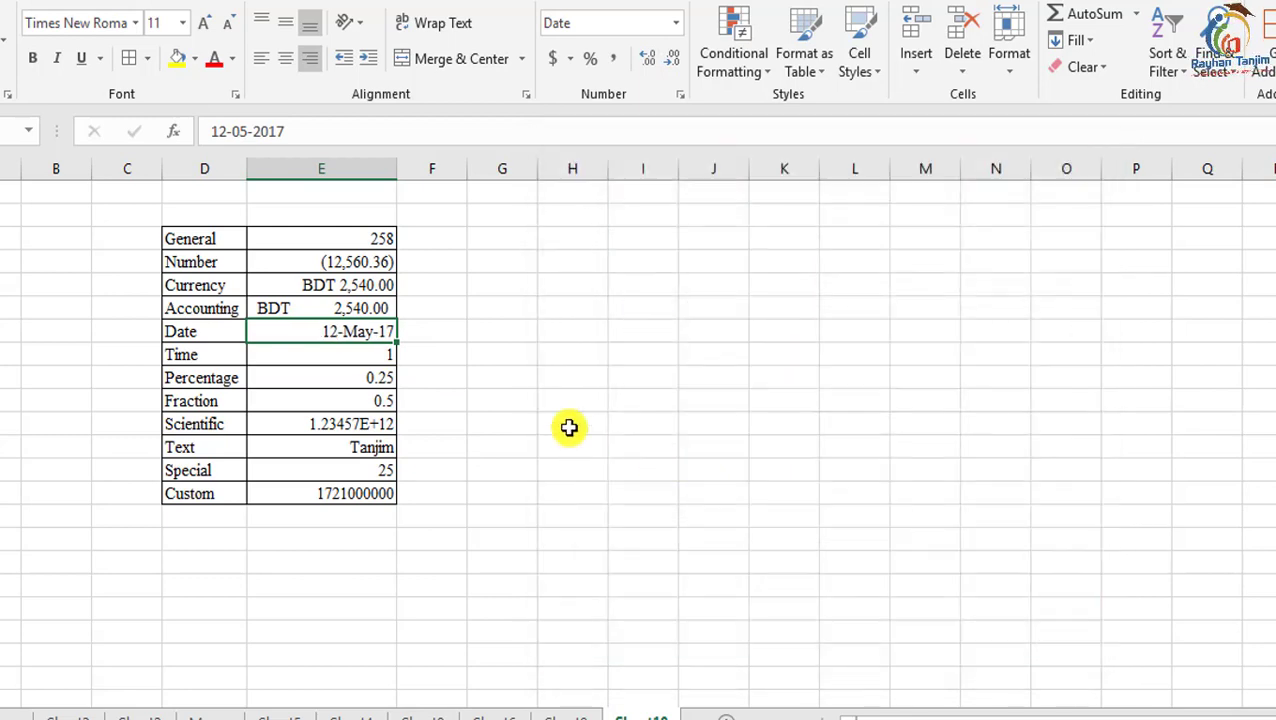
Start a time entry in the Time row's cell
left_click(379, 349)
type("1")
key("ctrl+Return")
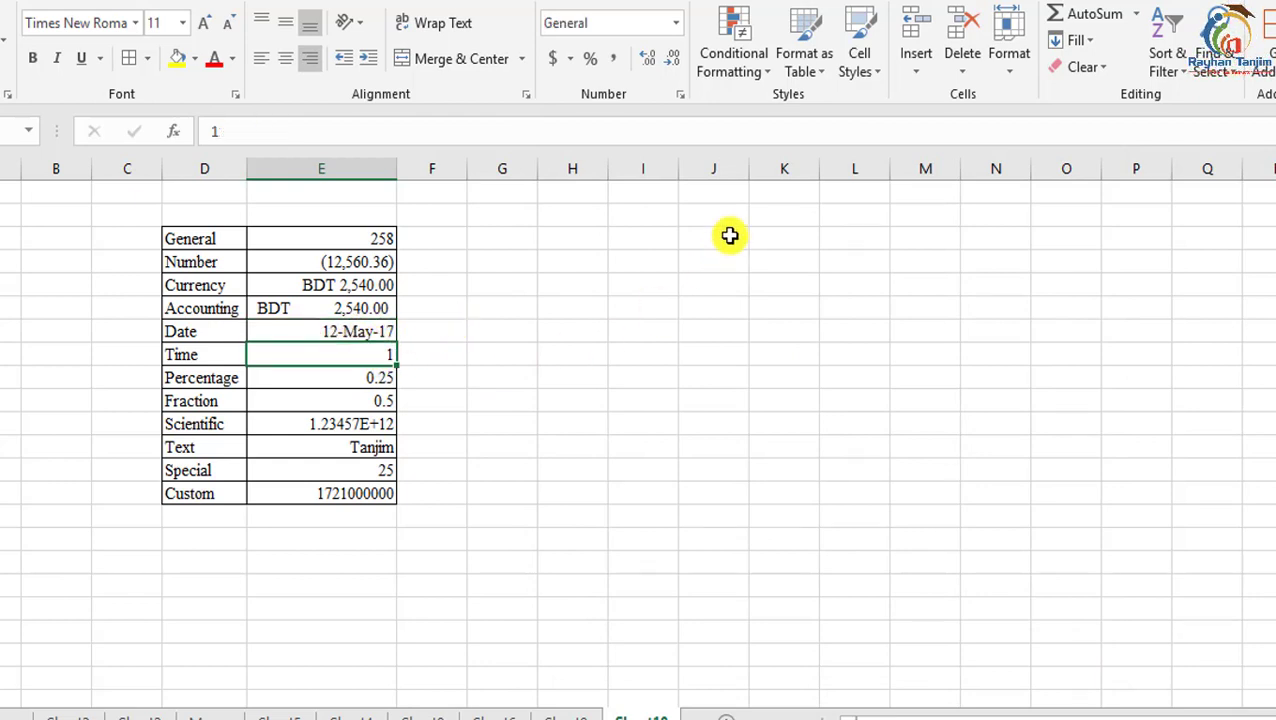
Enter the time value and give it the 1:30 PM time format
left_click(678, 98)
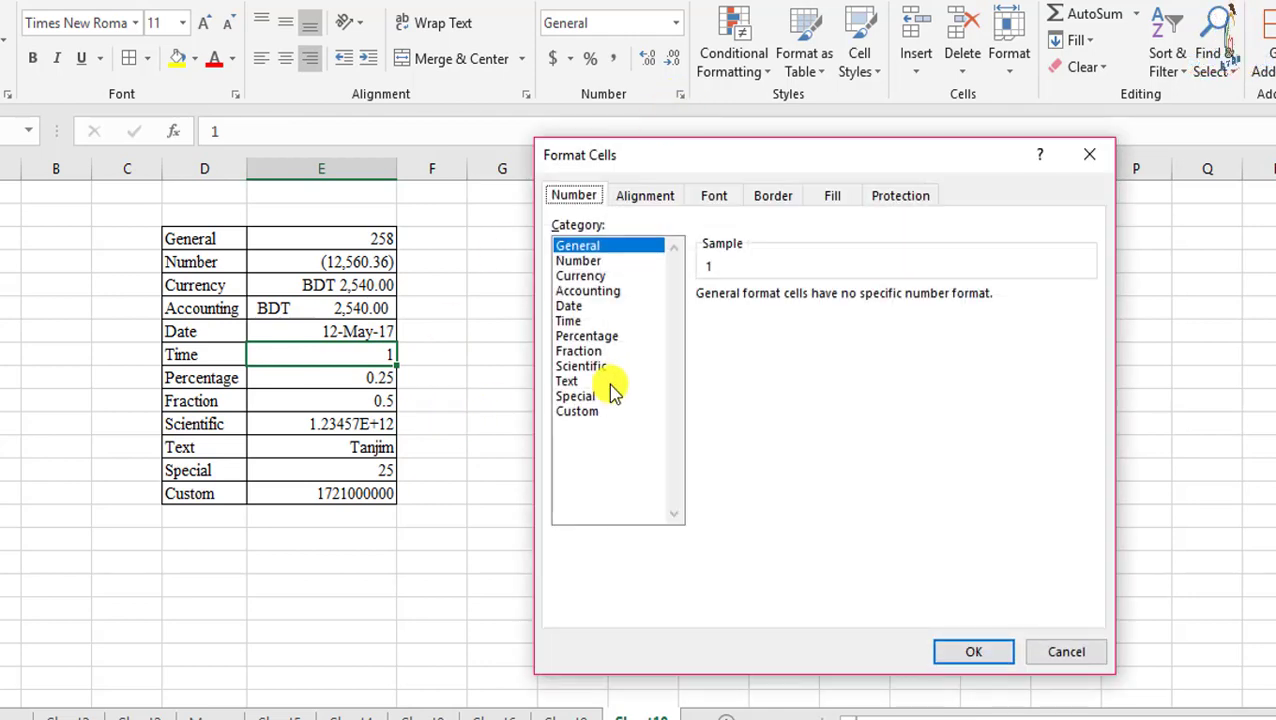
left_click(577, 322)
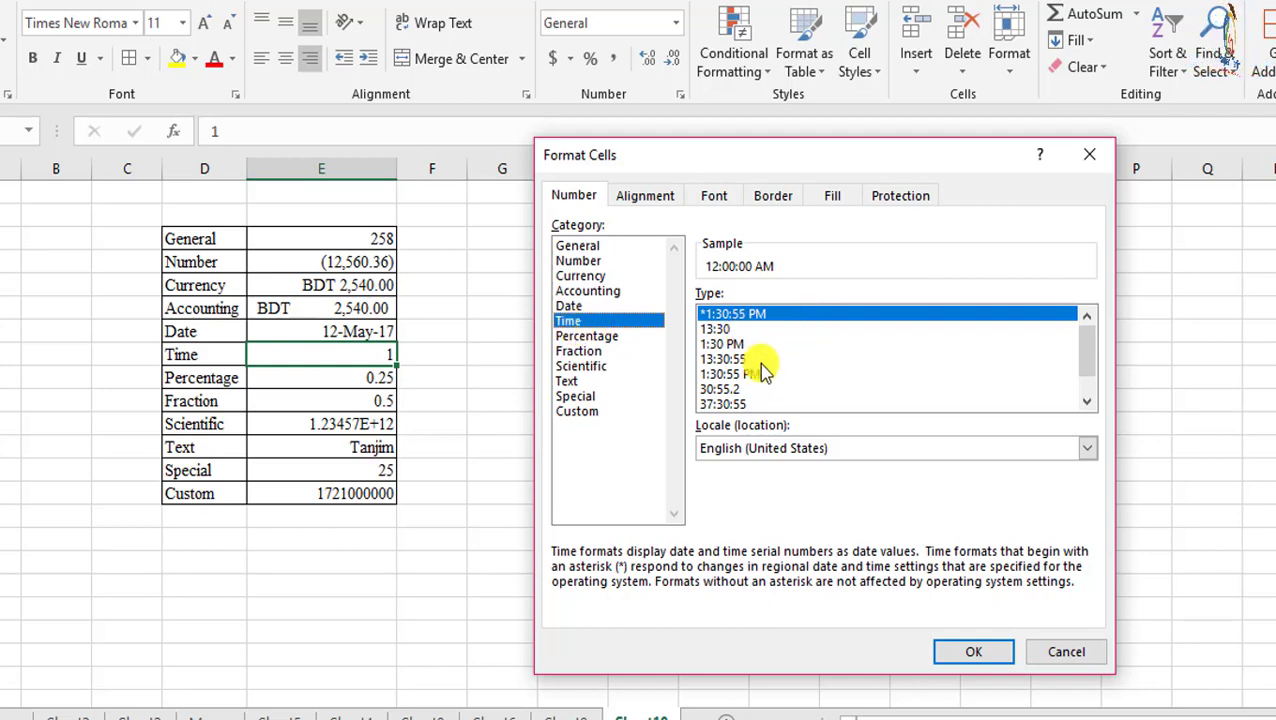
left_click(1089, 154)
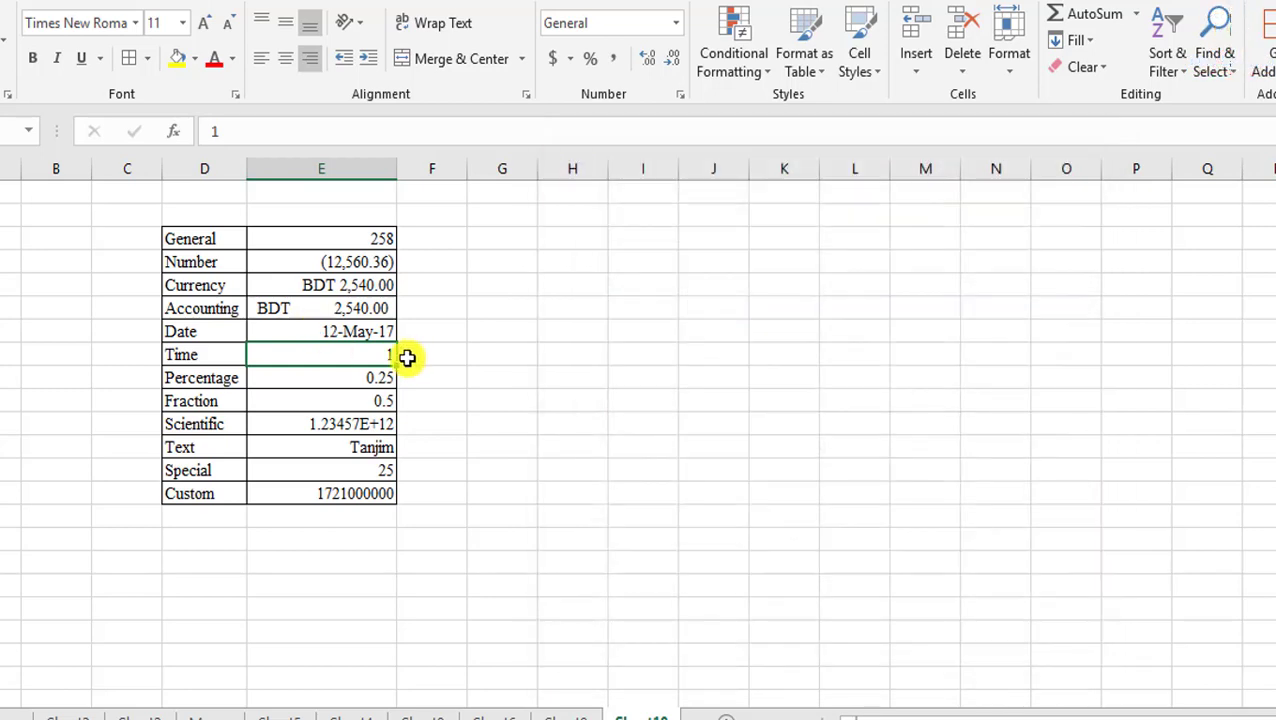
key("F2")
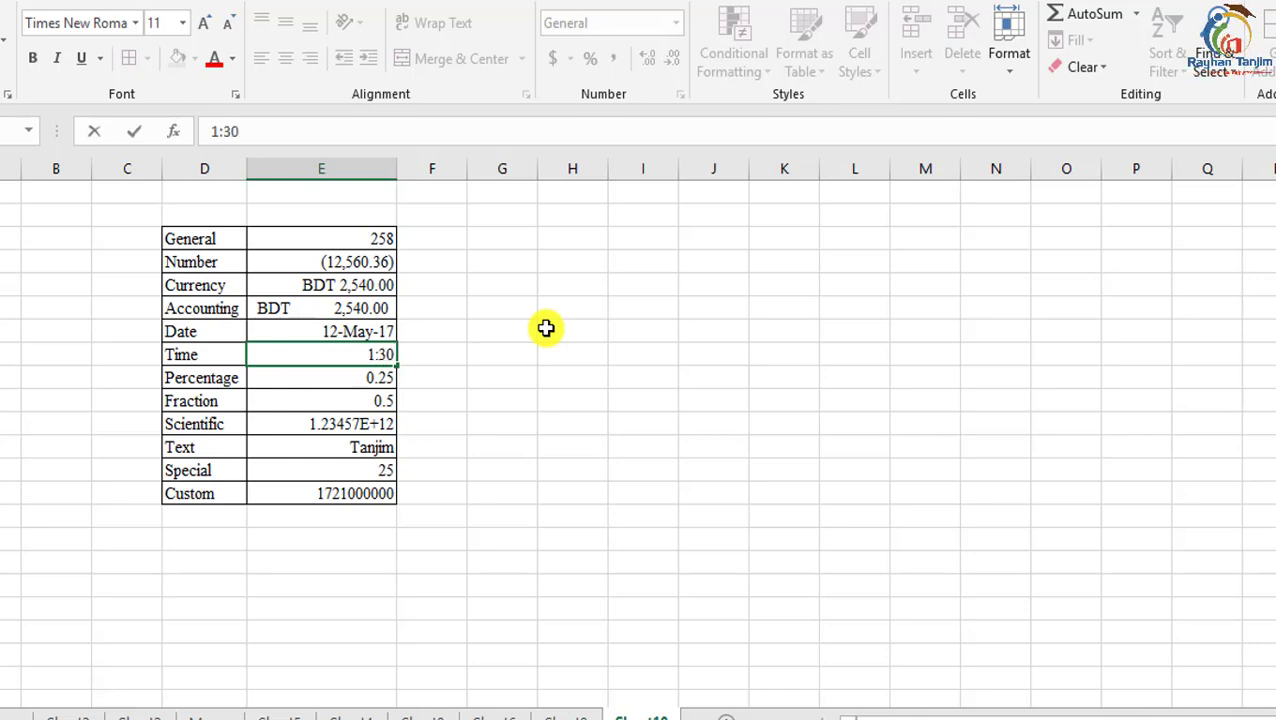
left_click(536, 331)
left_click(389, 354)
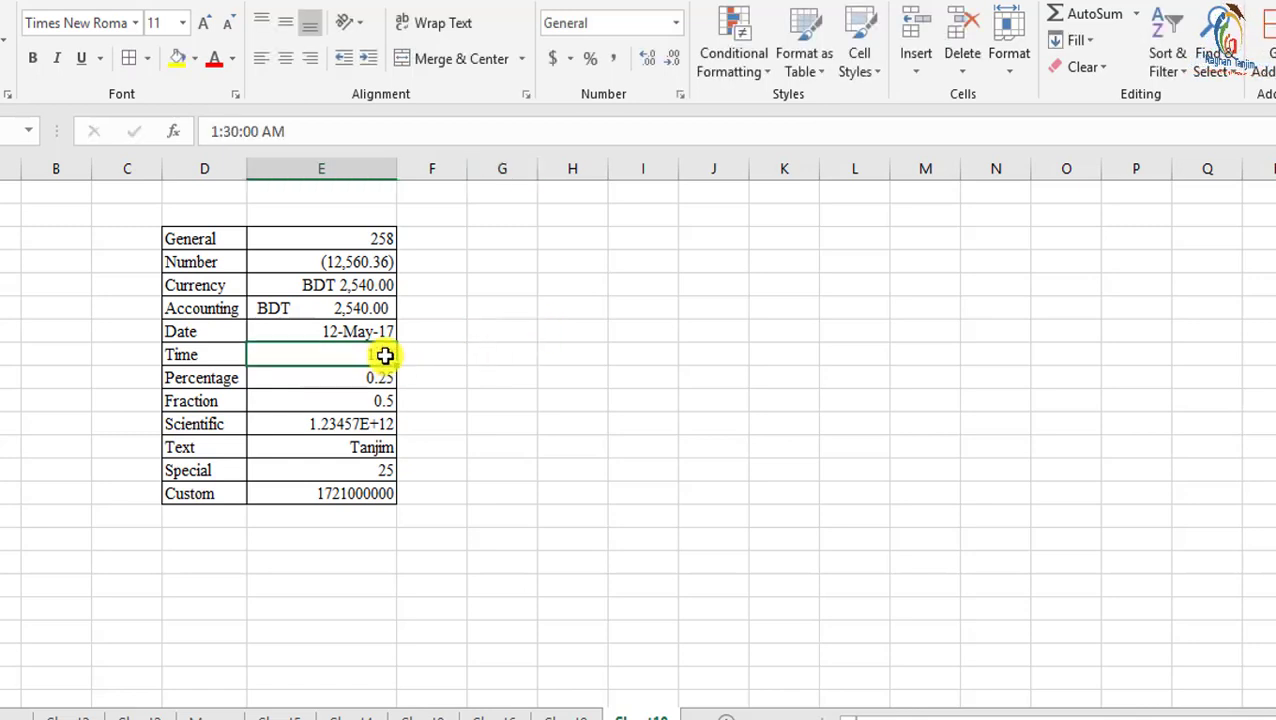
left_click(680, 95)
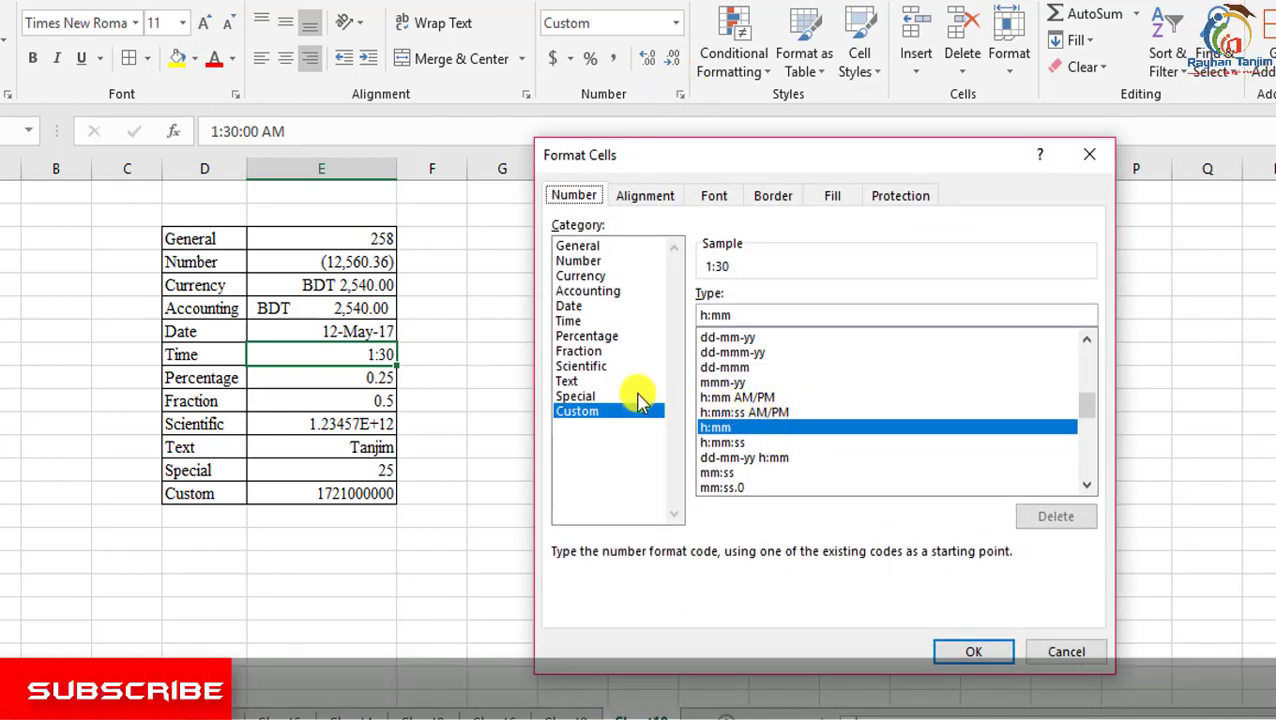
left_click(584, 305)
left_click(582, 321)
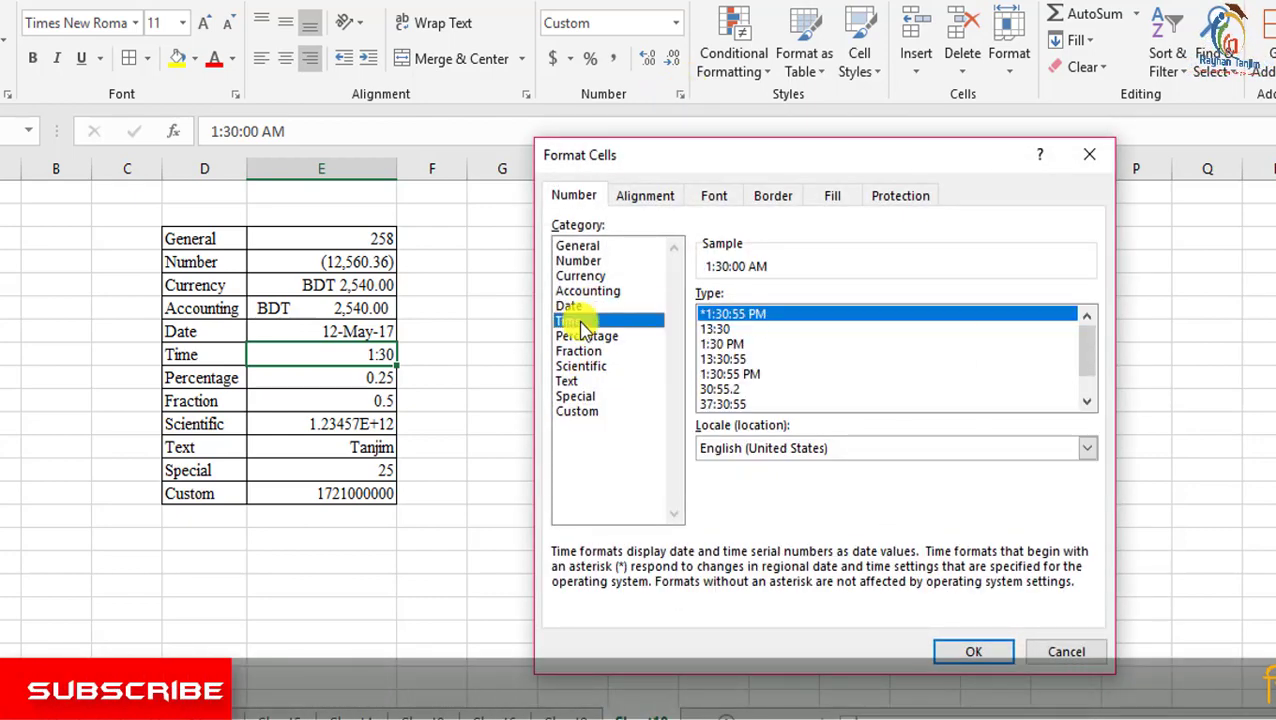
left_click(727, 344)
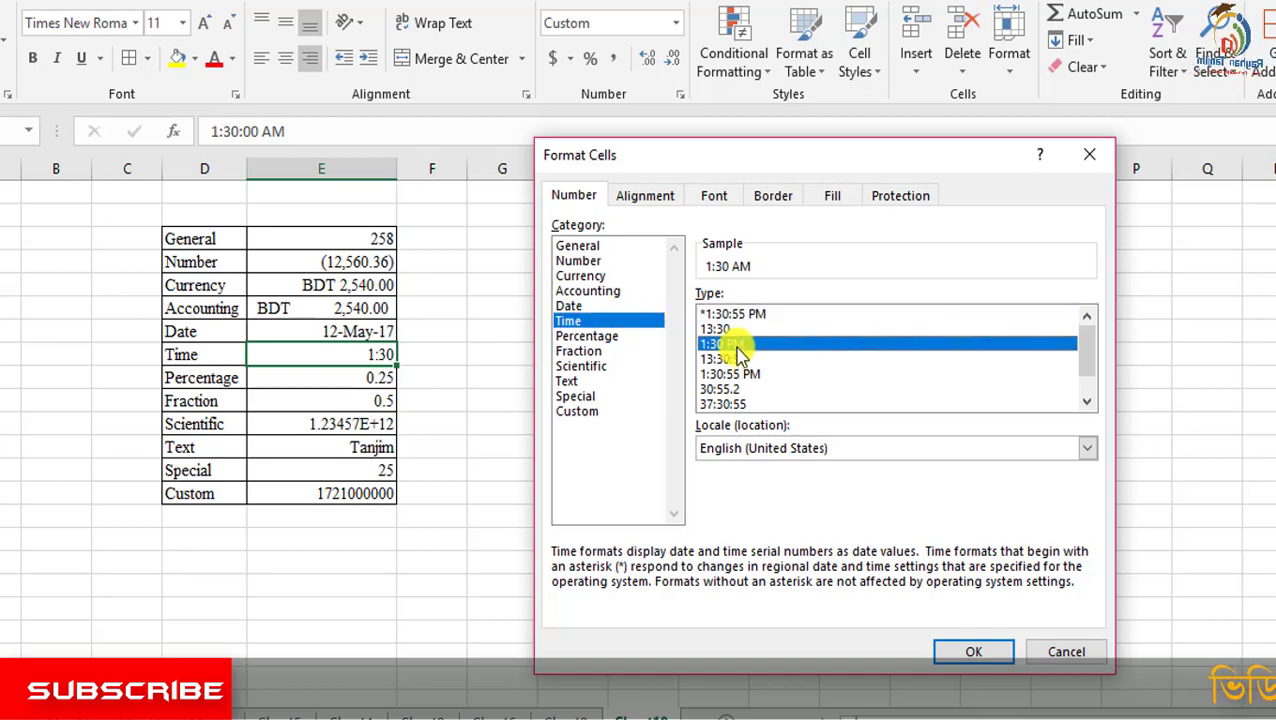
left_click(973, 651)
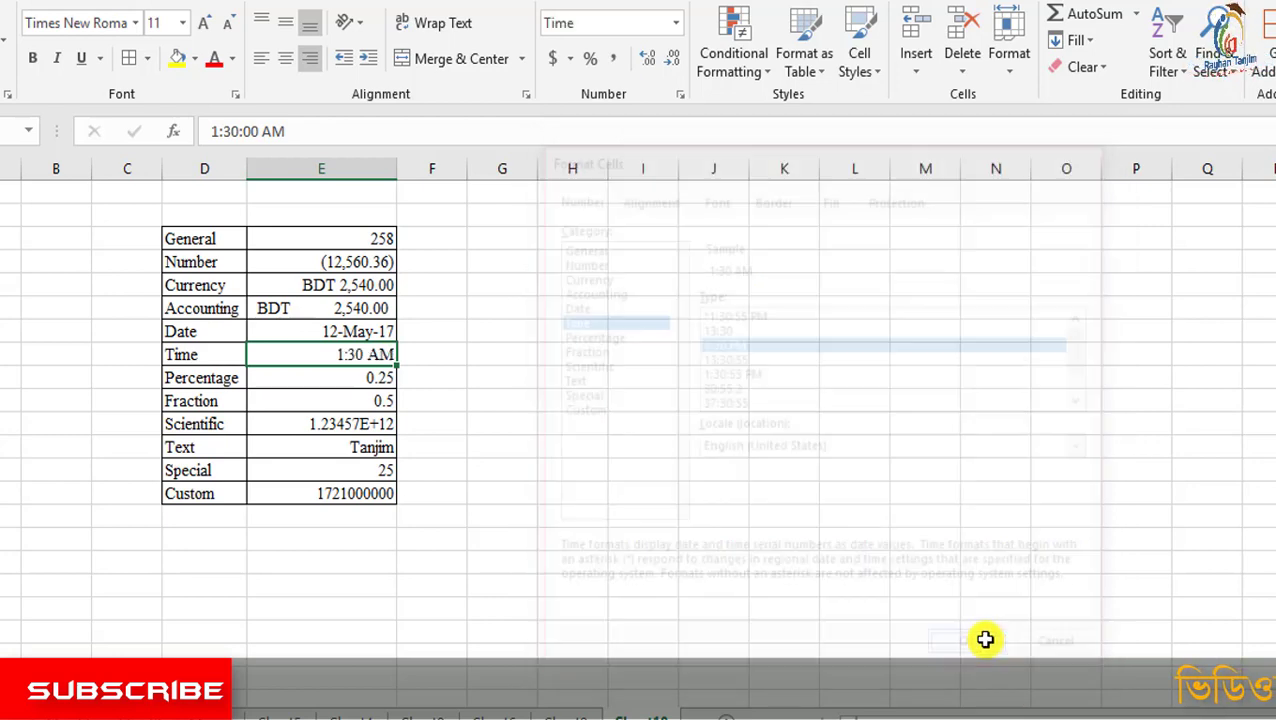
Add PM to the time and show it in the 24-hour 13:30 style
double_click(378, 353)
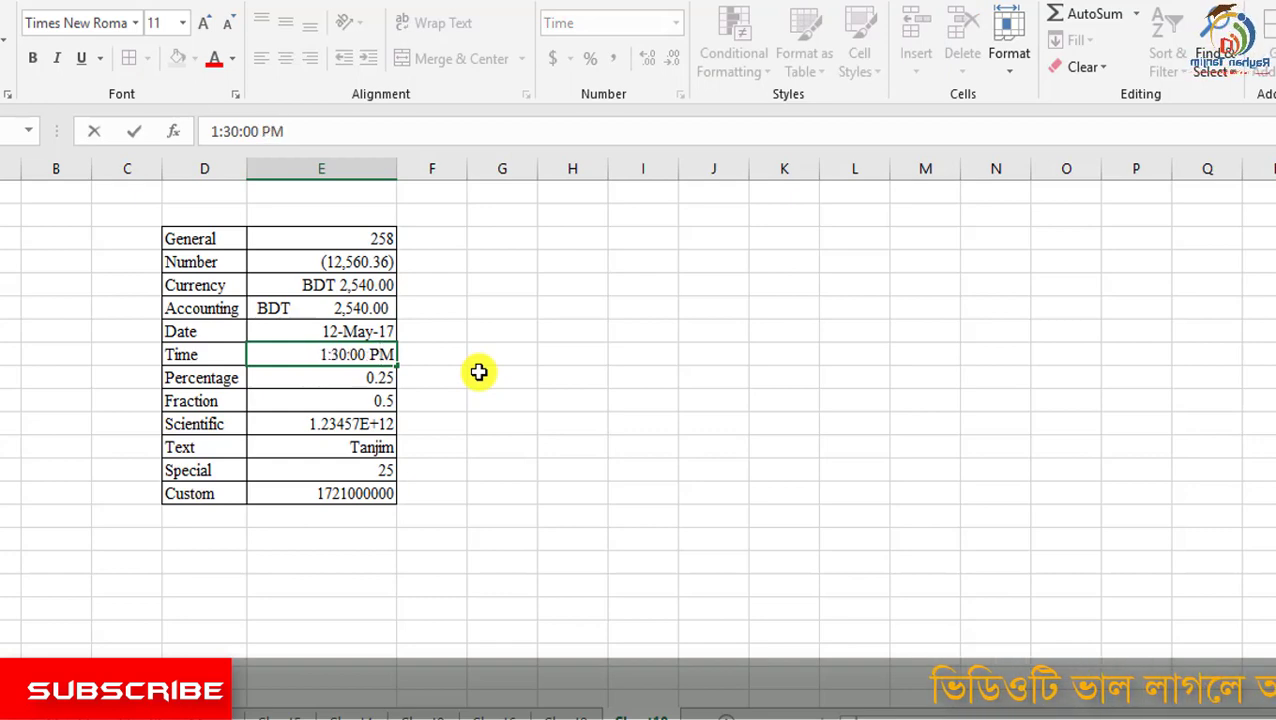
type("PM")
left_click(478, 372)
left_click(390, 354)
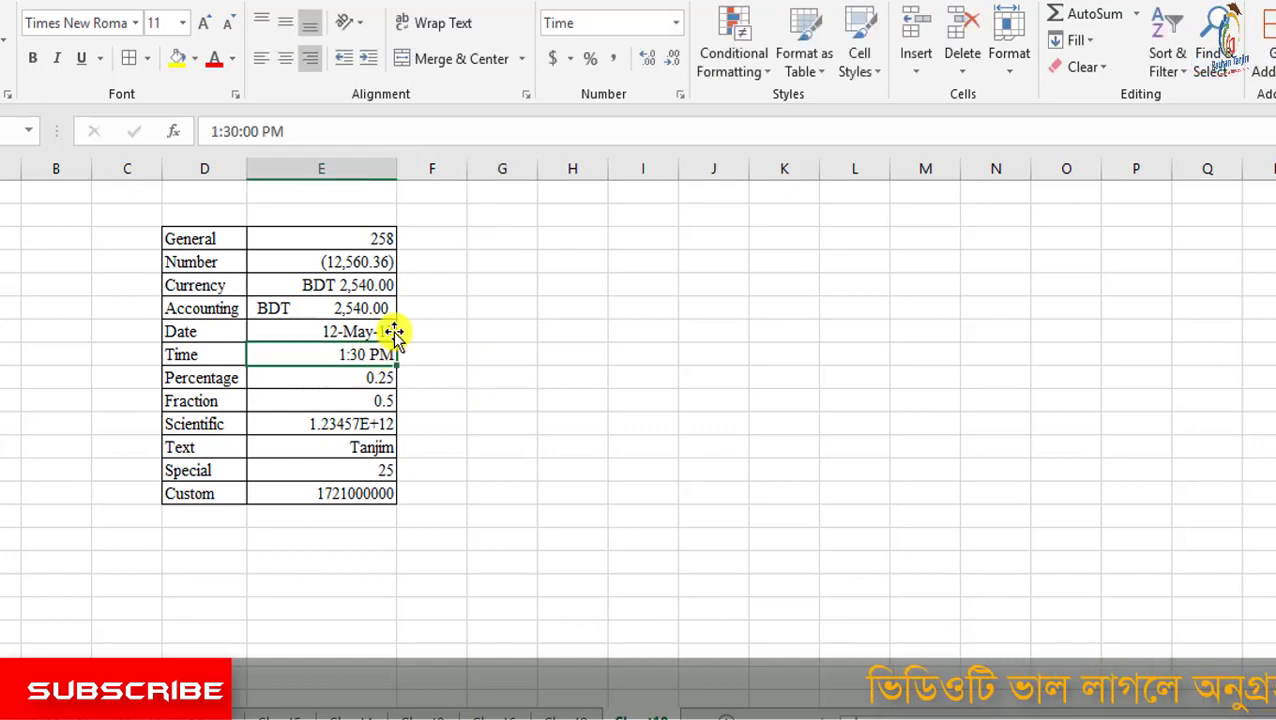
left_click(681, 94)
left_click(730, 328)
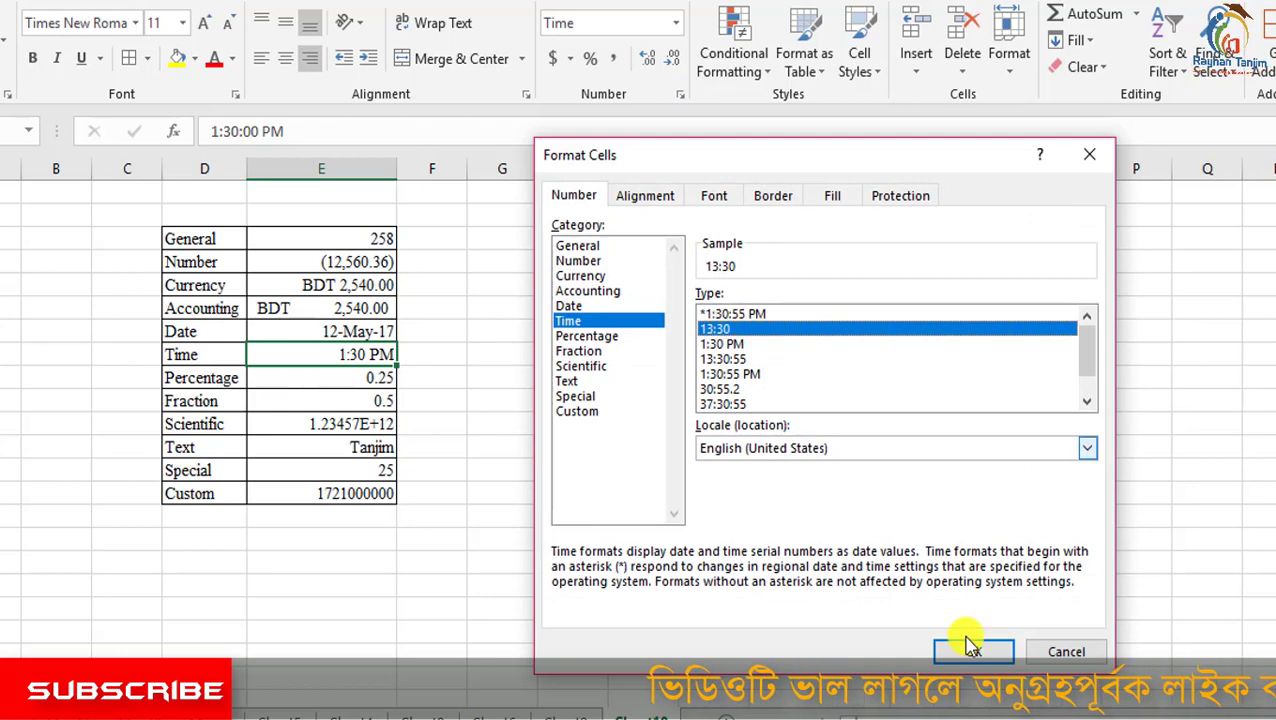
left_click(973, 651)
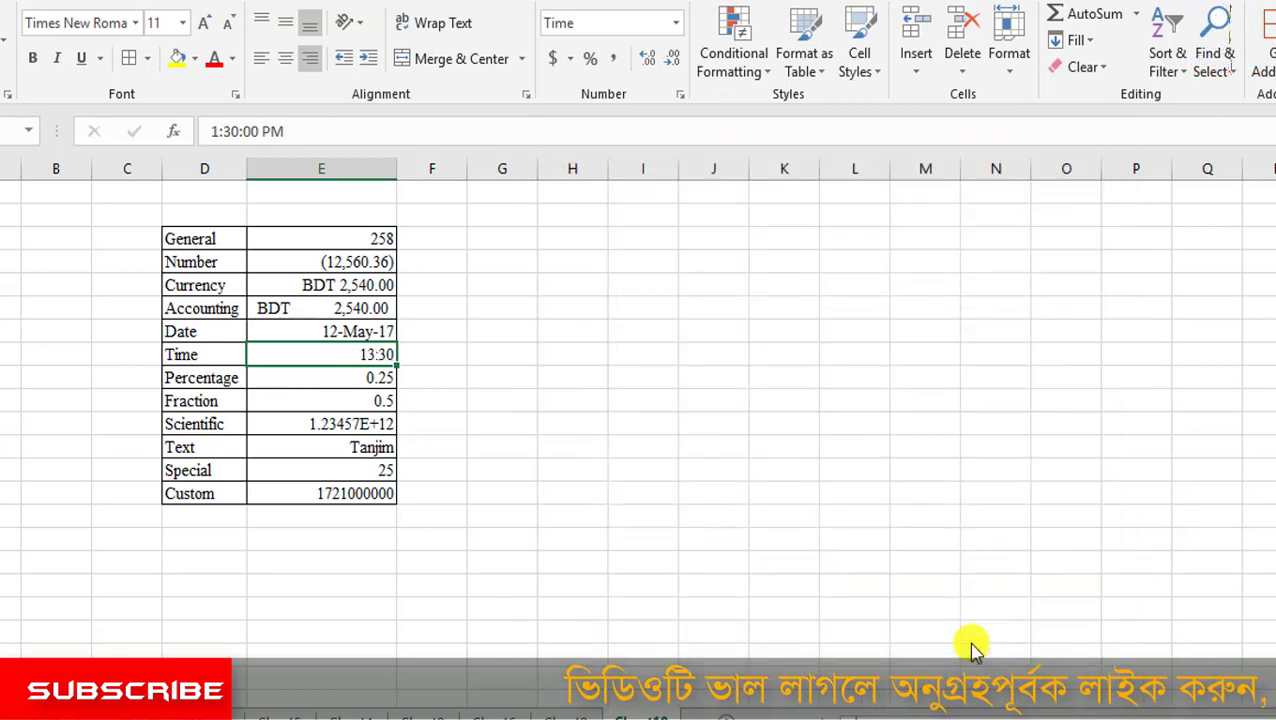
Format the Percentage row's 0.25 as a percentage, showing 25.00%
left_click(388, 377)
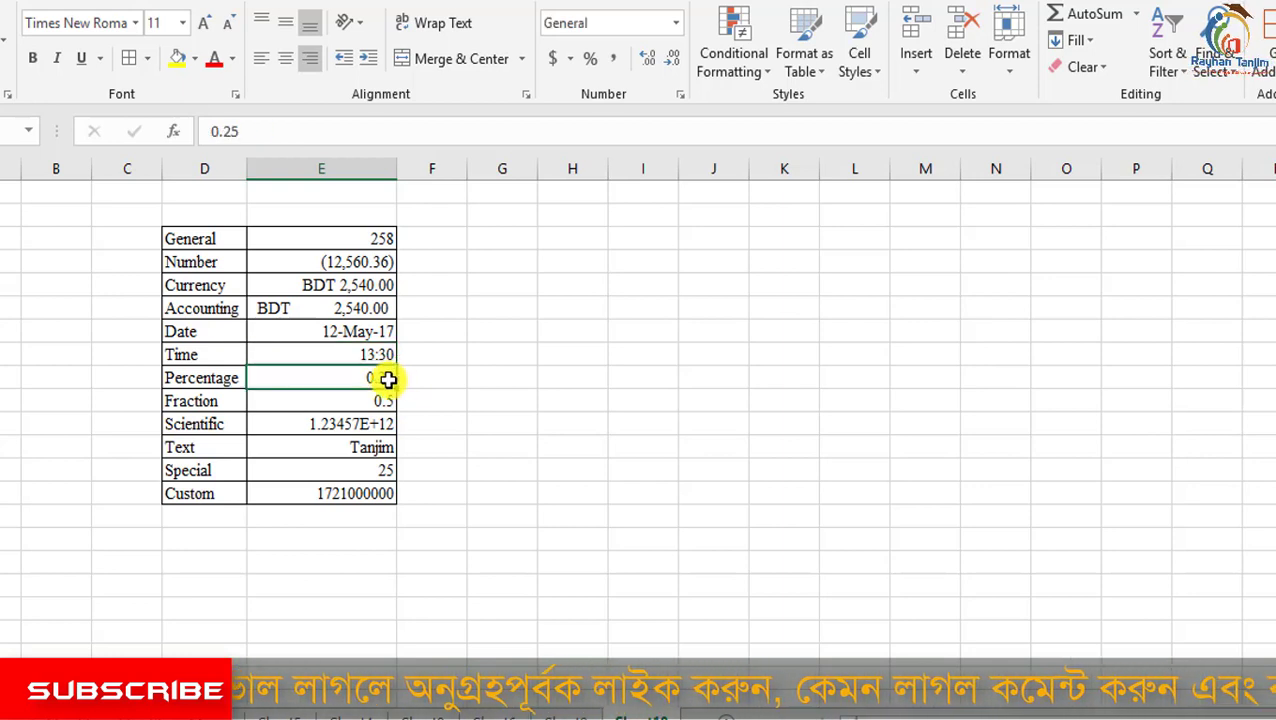
left_click_drag(181, 380, 345, 386)
left_click(590, 387)
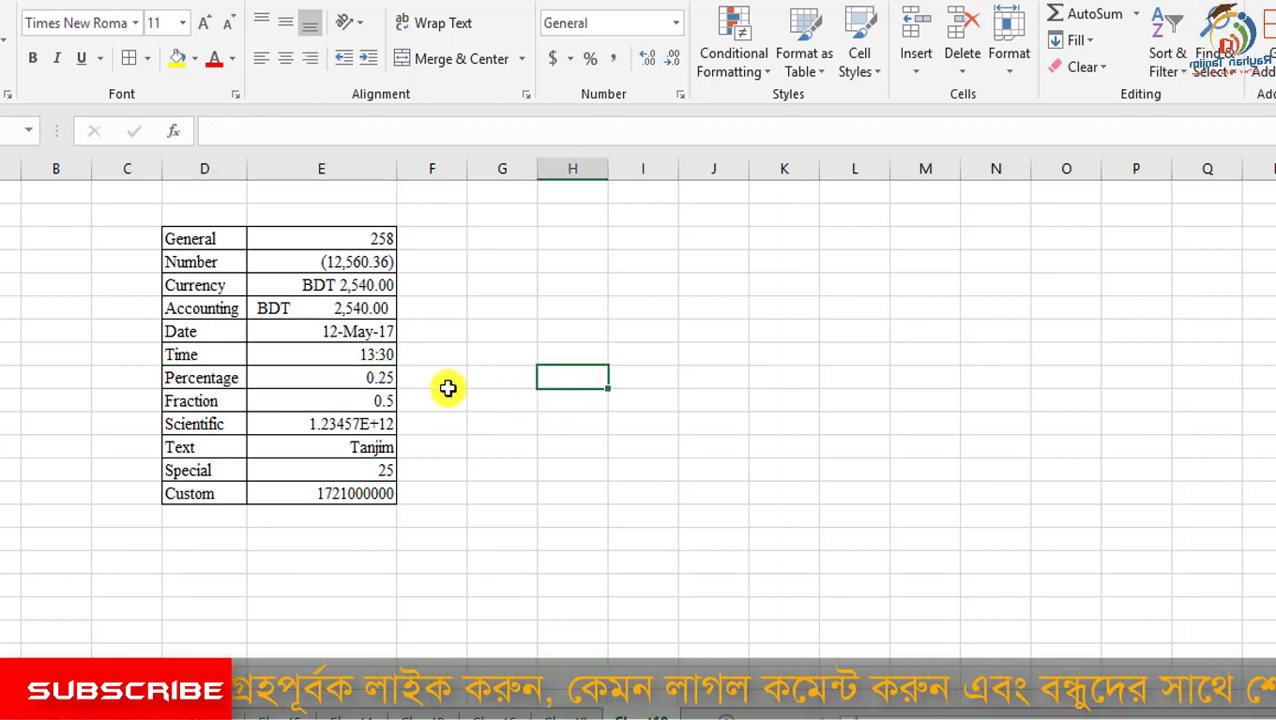
left_click(384, 387)
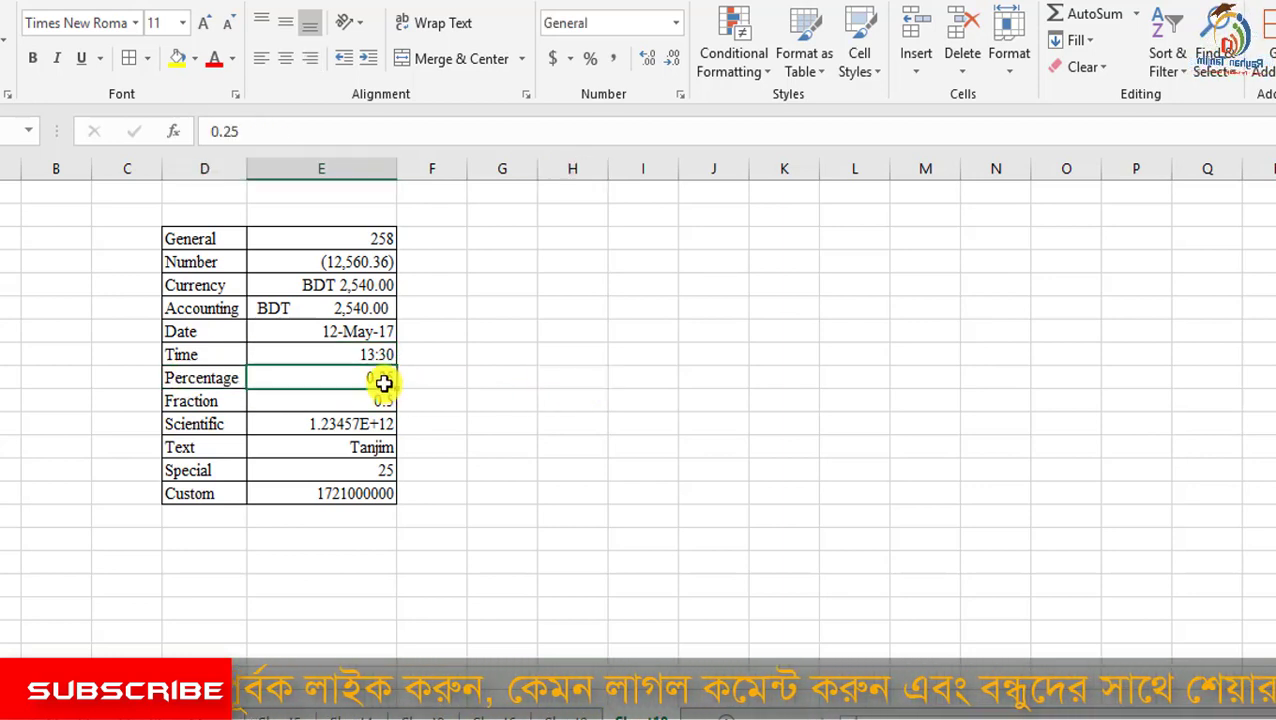
left_click(682, 95)
left_click(592, 335)
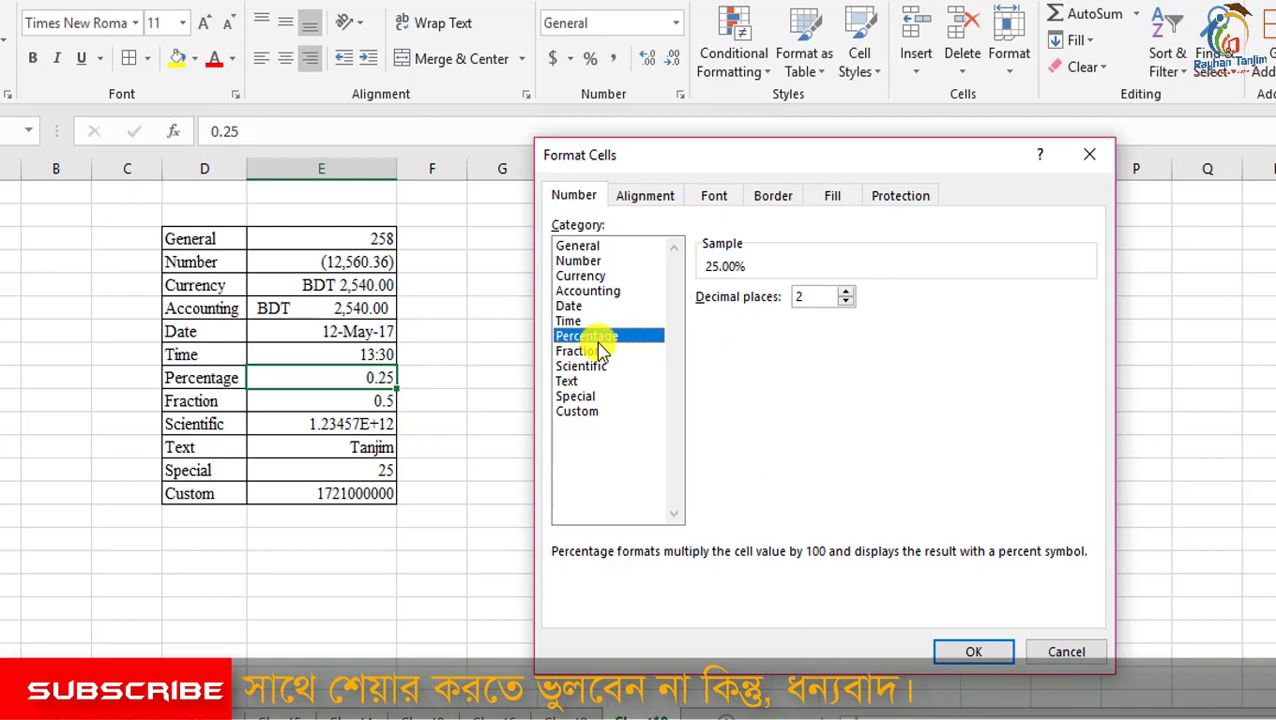
left_click(968, 651)
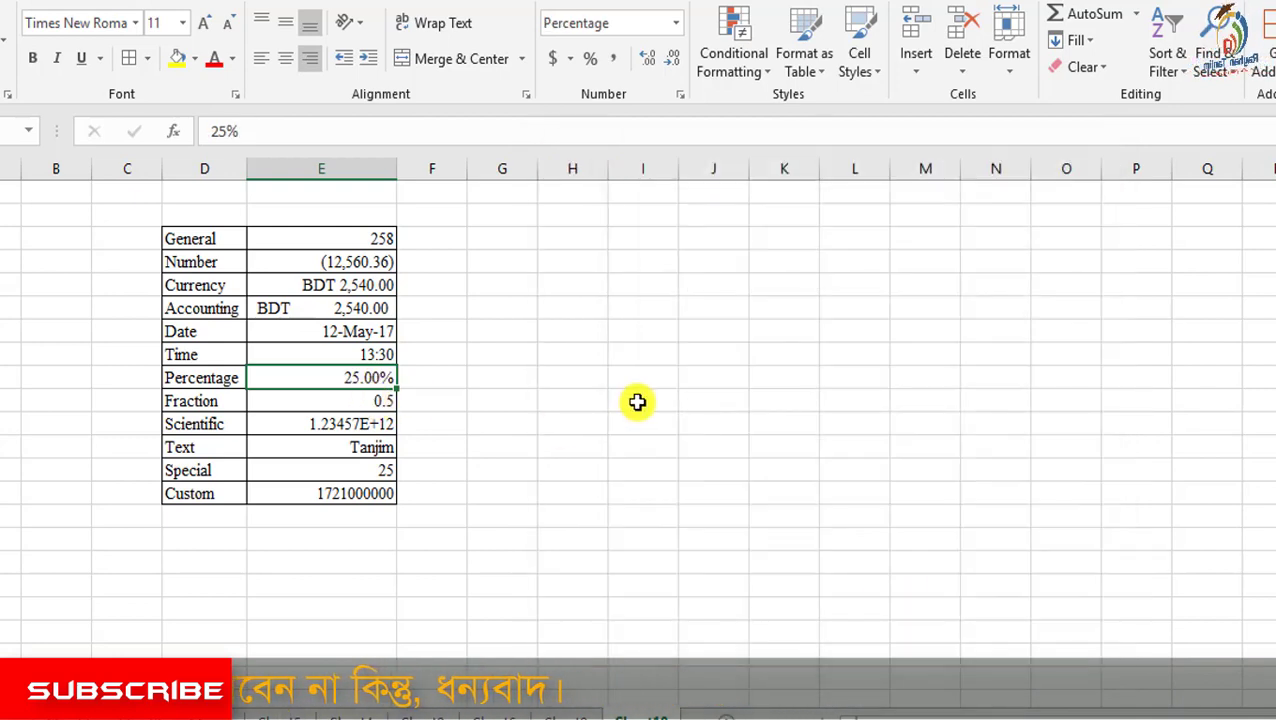
Give the Fraction row's 0.5 the As halves fraction format, showing 1/2
left_click(362, 401)
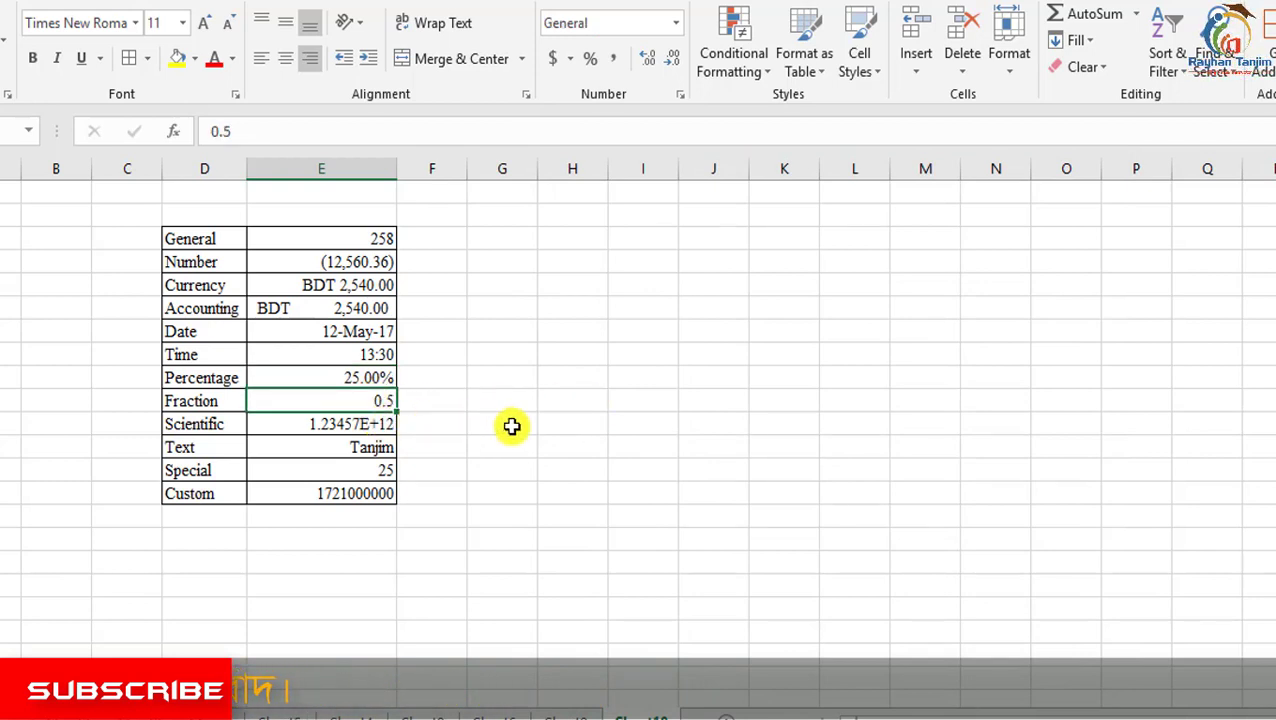
left_click(680, 94)
left_click(574, 351)
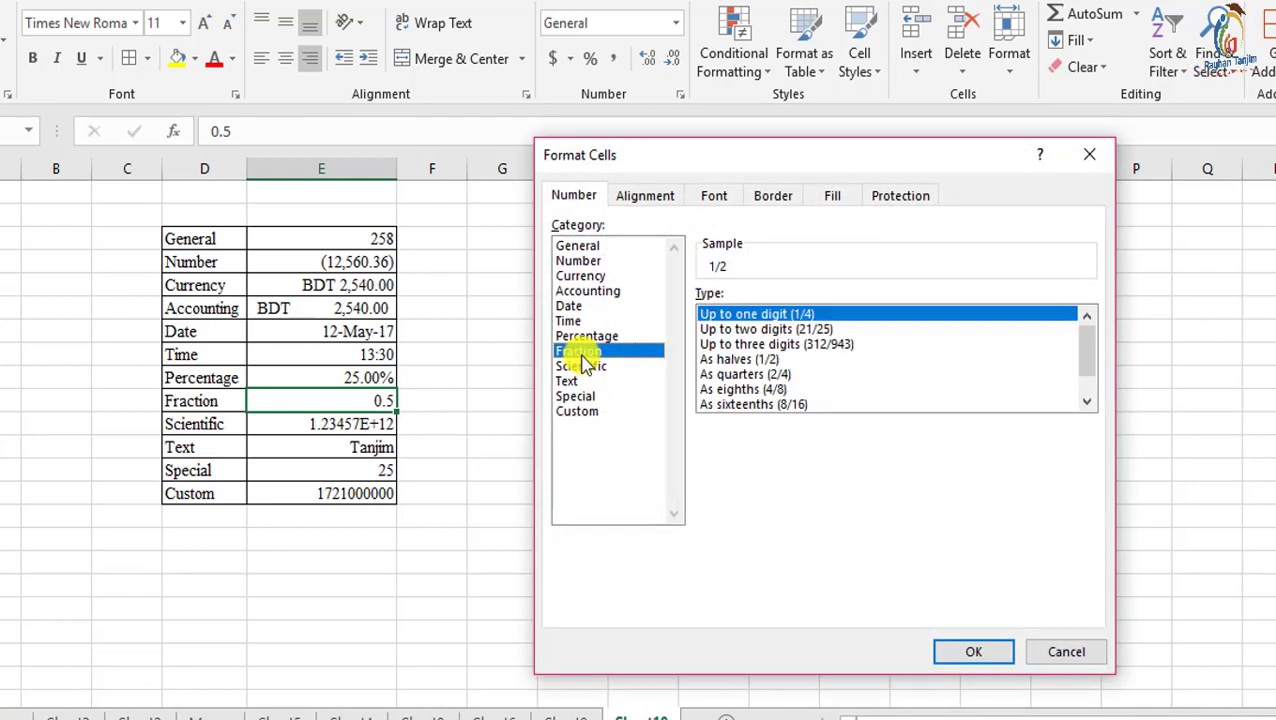
left_click(739, 361)
left_click(769, 372)
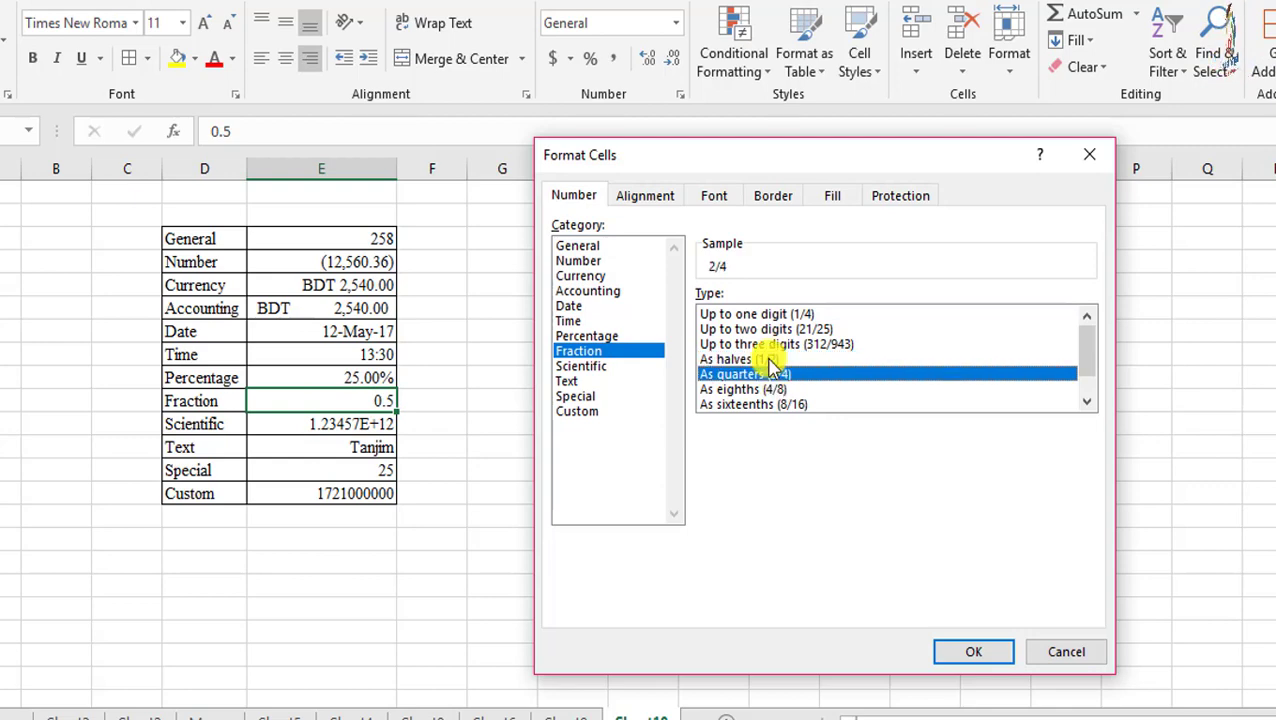
left_click(770, 360)
left_click(970, 654)
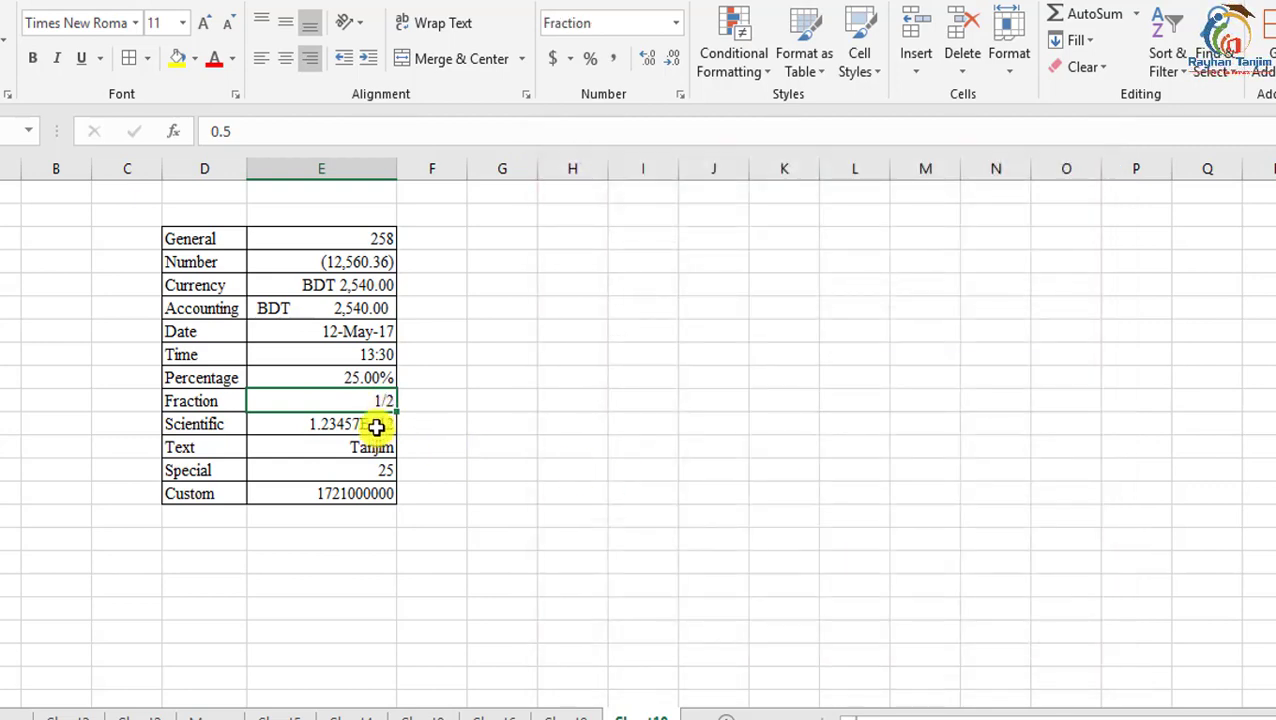
left_click(376, 427)
left_click(635, 379)
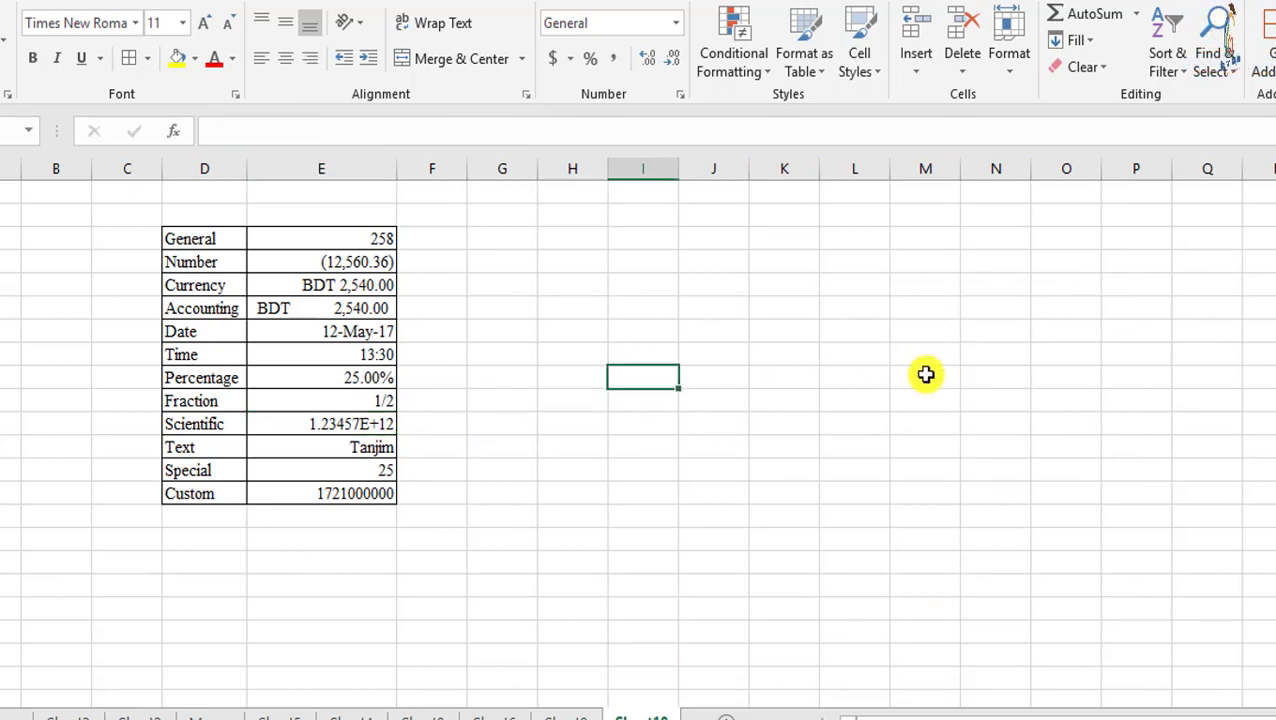
Delete the 10*10^3 test entry and widen column E to fit the values
type("10*10^3")
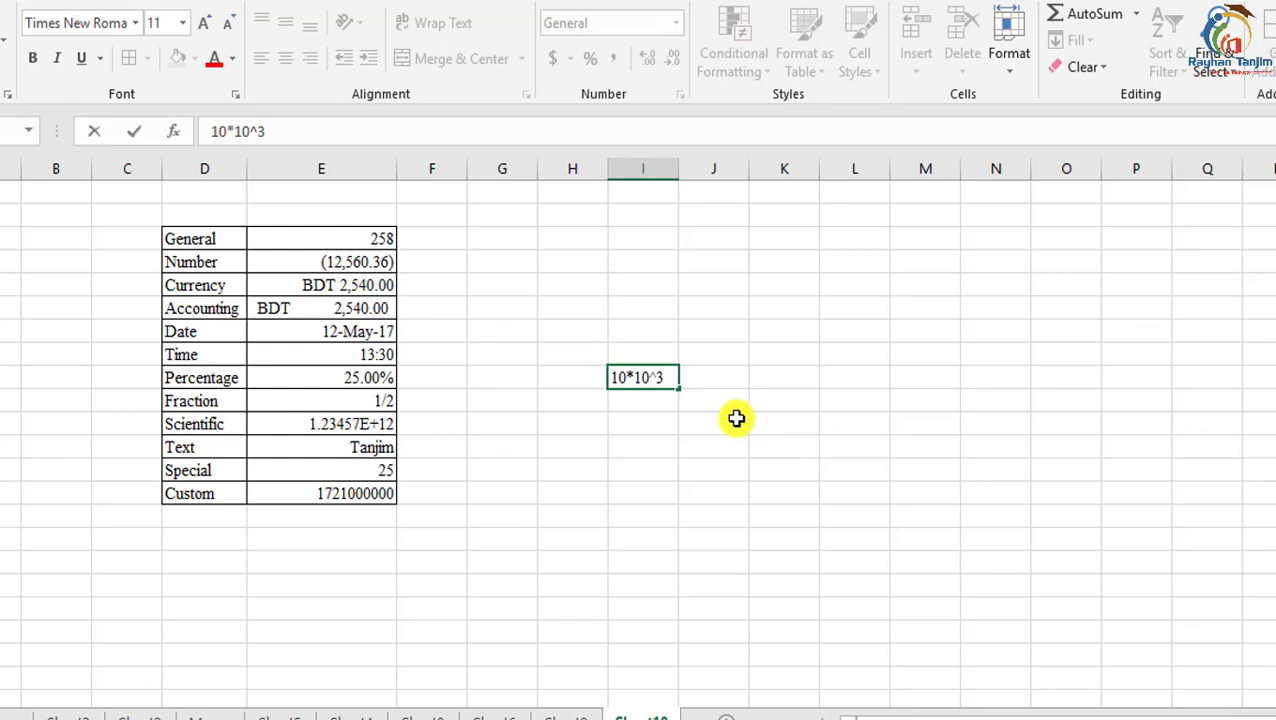
left_click_drag(675, 379, 577, 380)
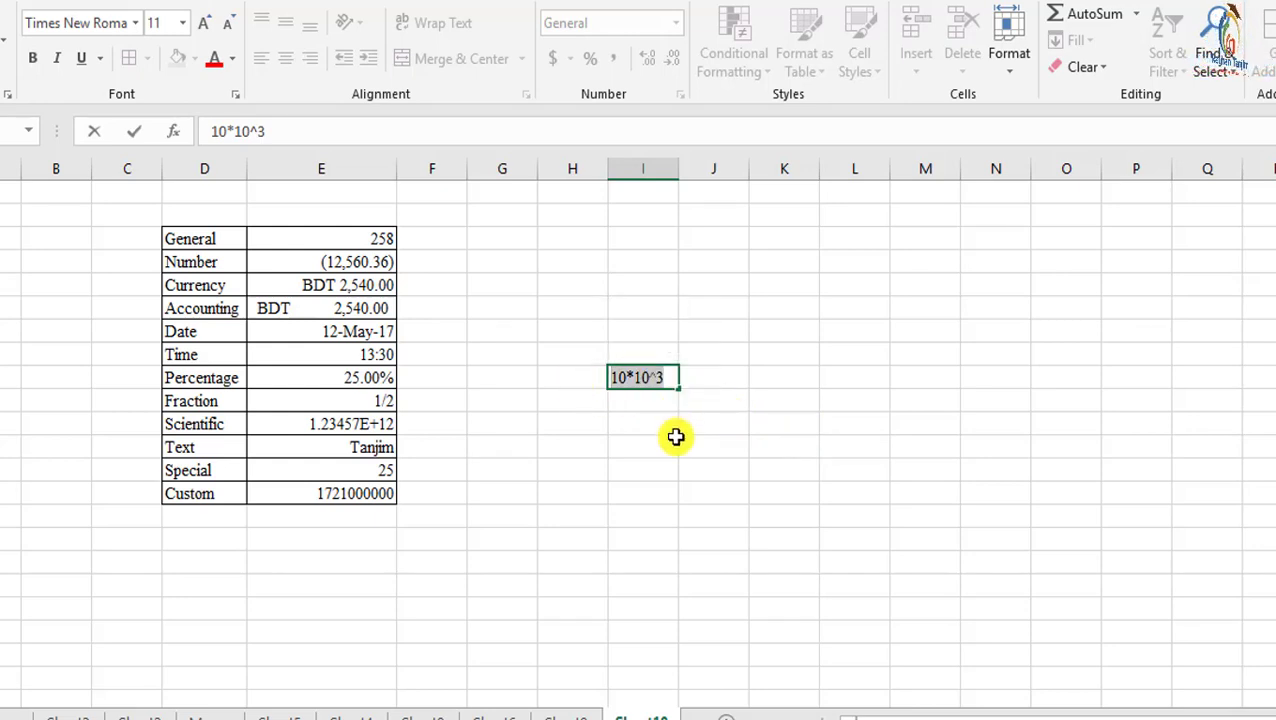
key("Delete")
left_click(390, 425)
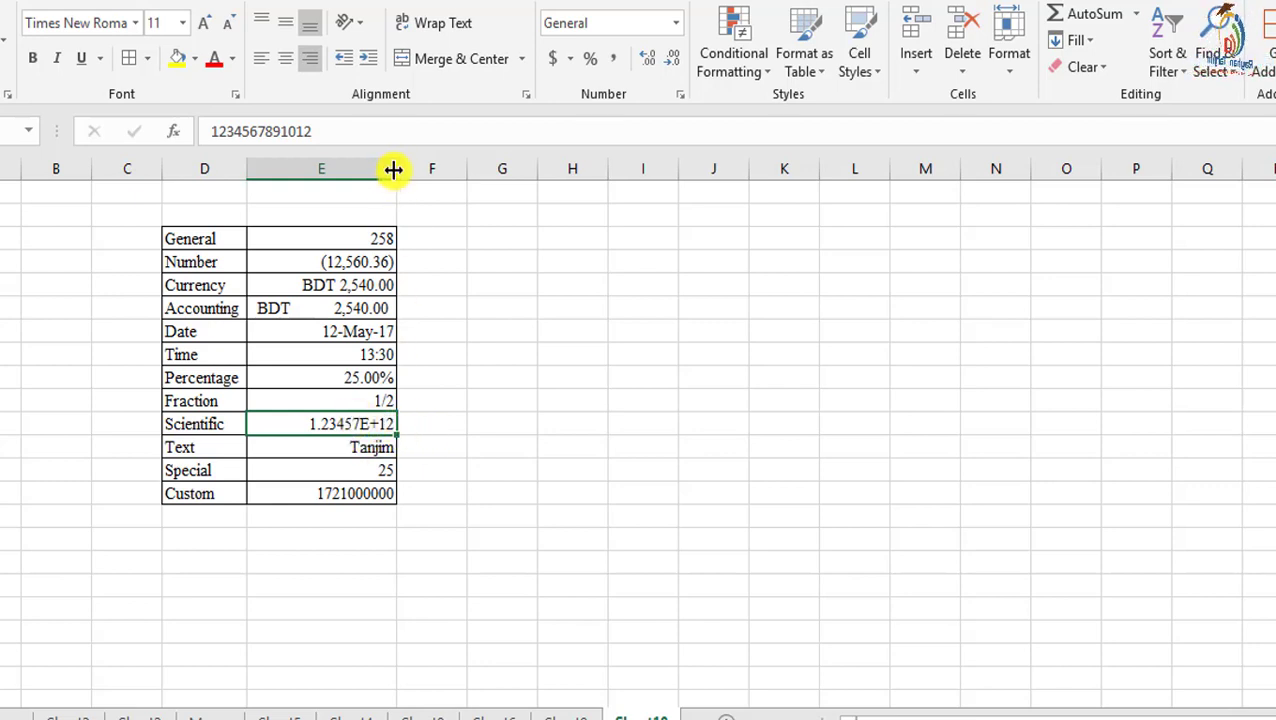
left_click_drag(393, 170, 437, 170)
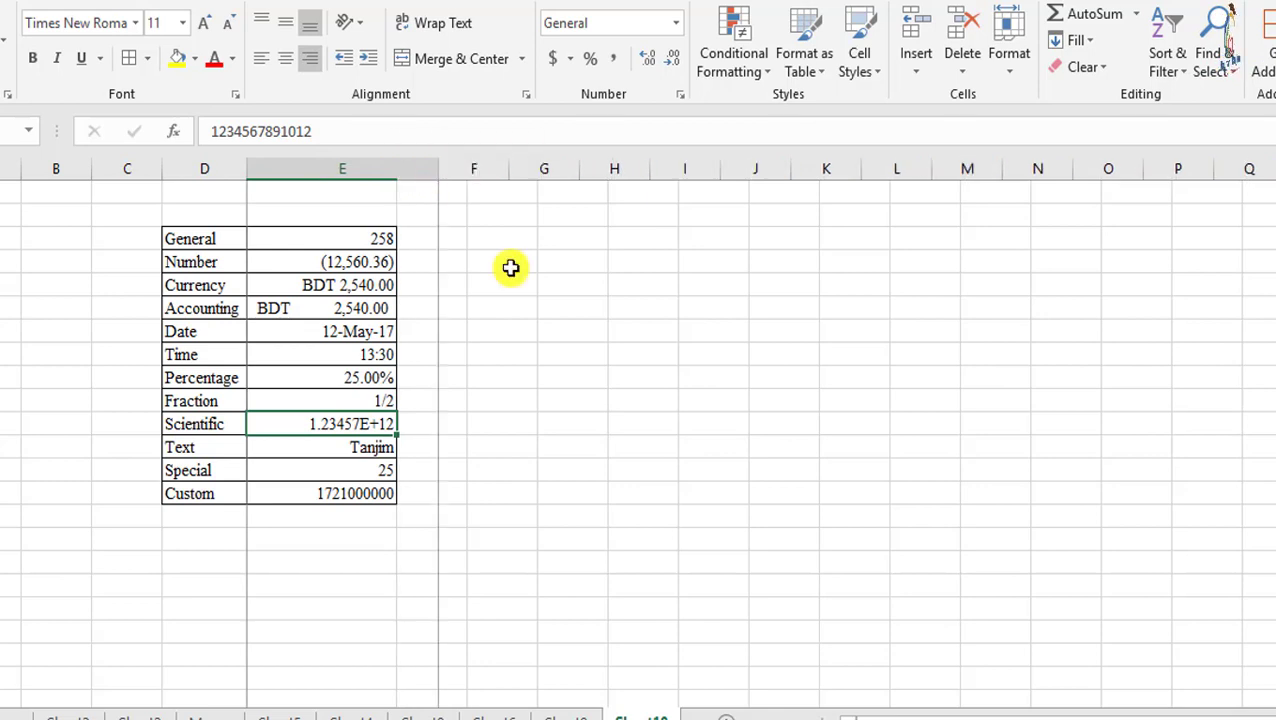
left_click(676, 24)
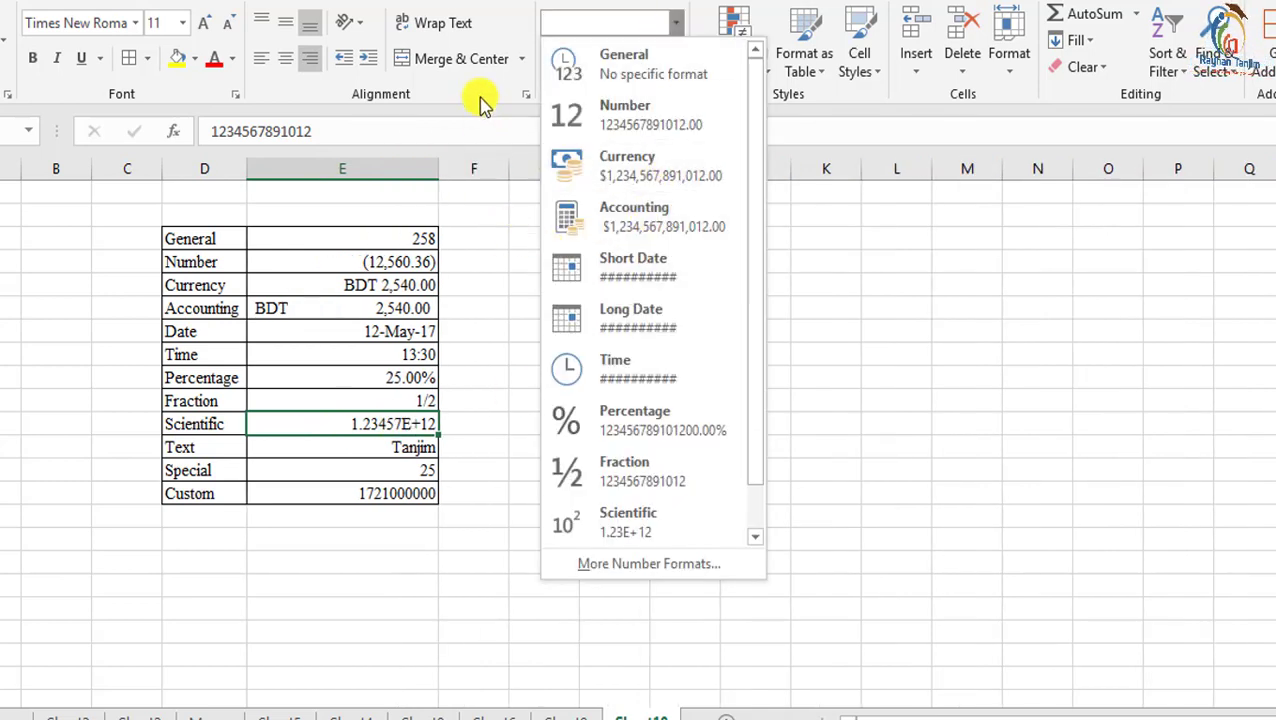
left_click(481, 105)
left_click(679, 94)
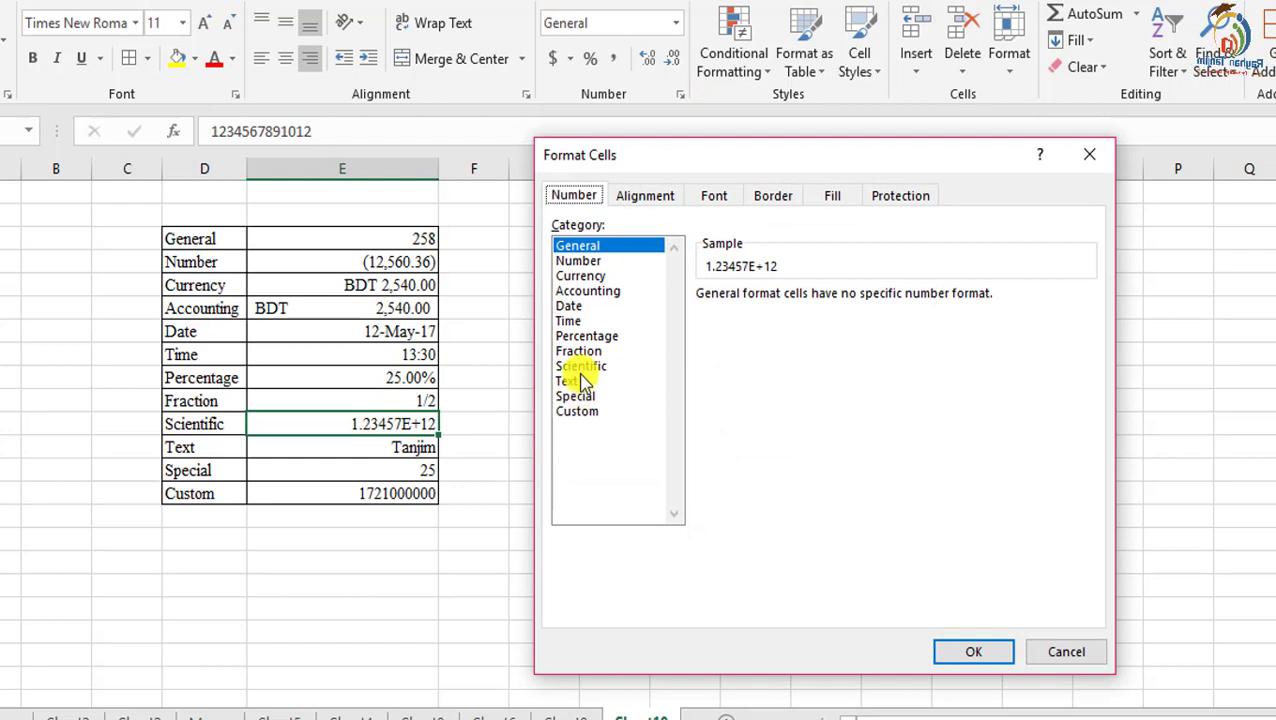
left_click(580, 366)
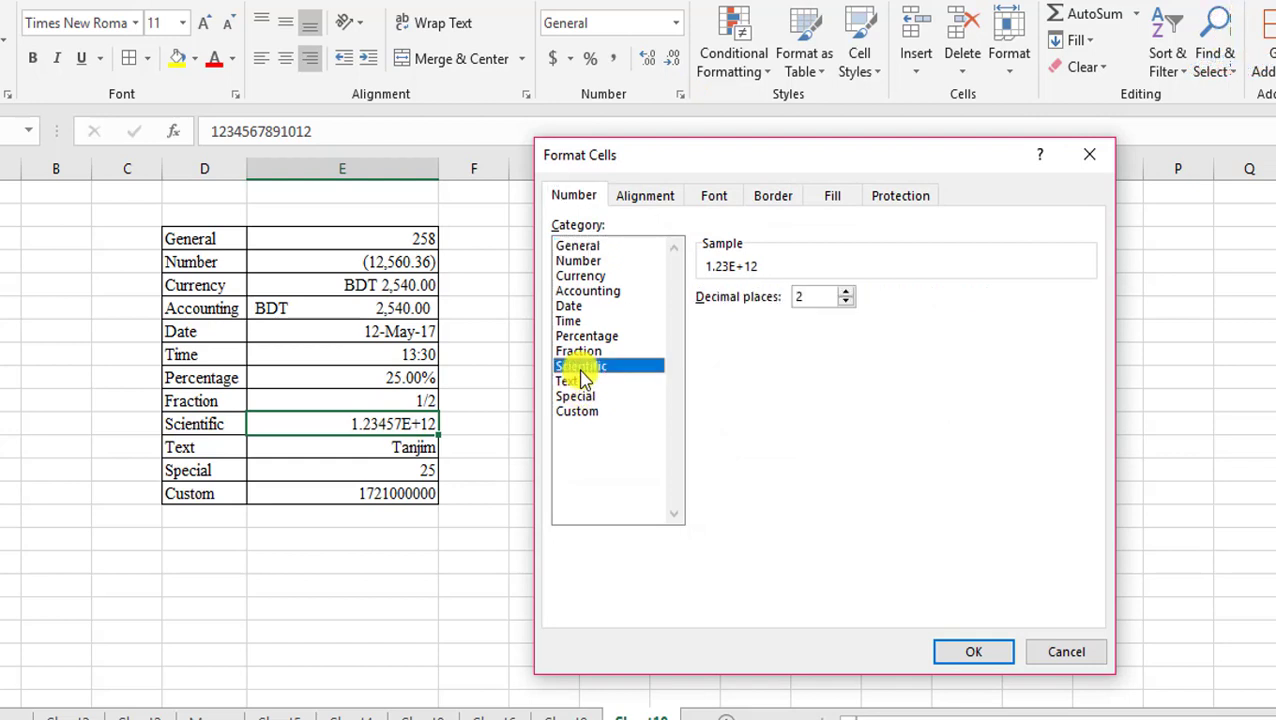
left_click(973, 652)
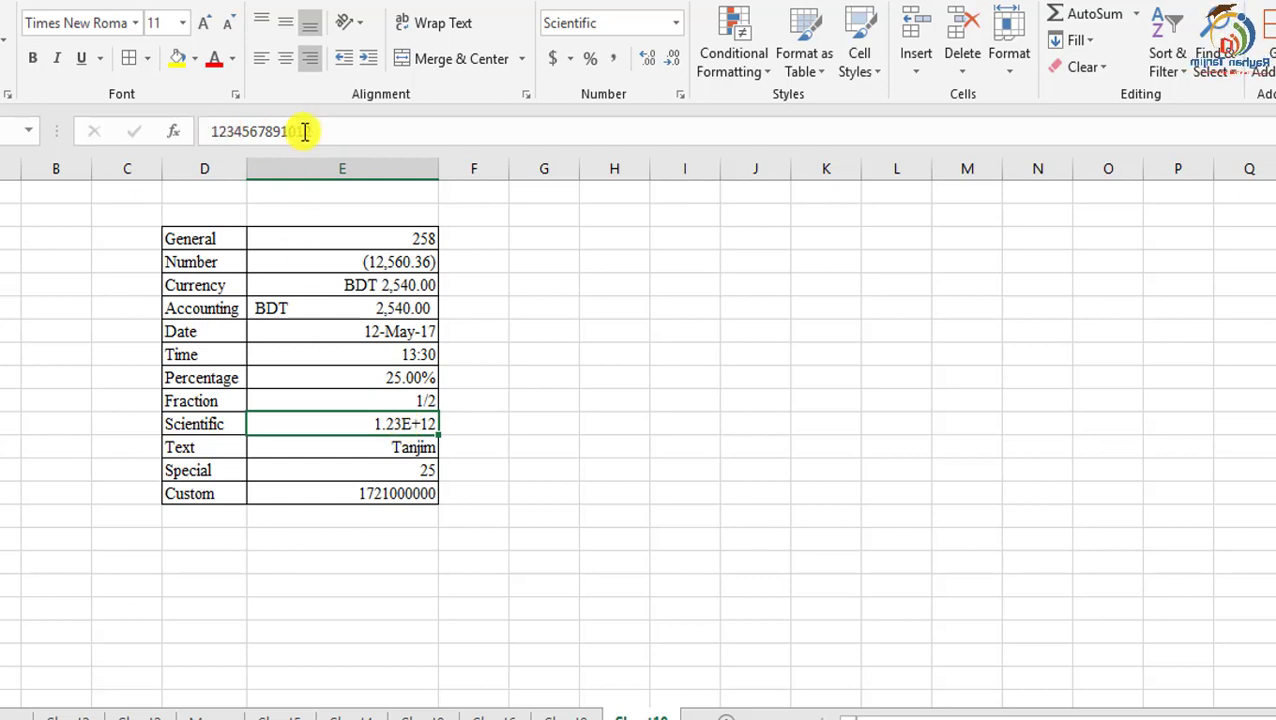
left_click(345, 128)
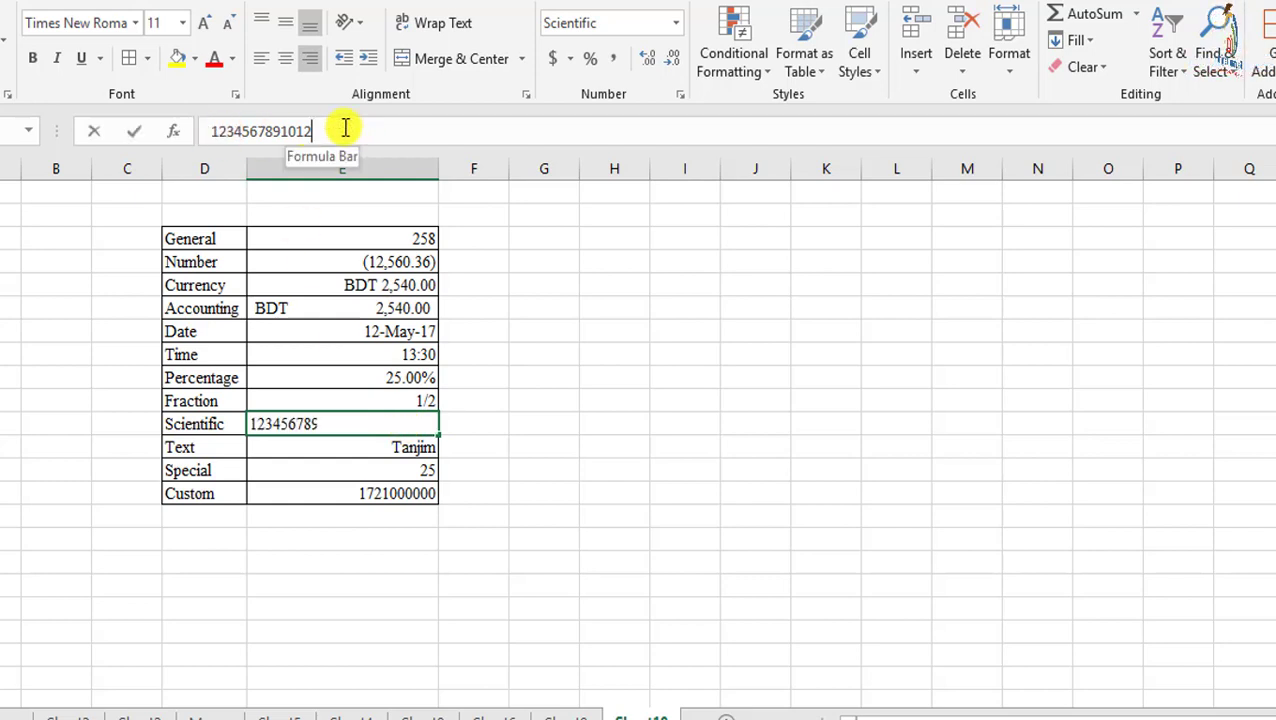
left_click(527, 447)
left_click(408, 426)
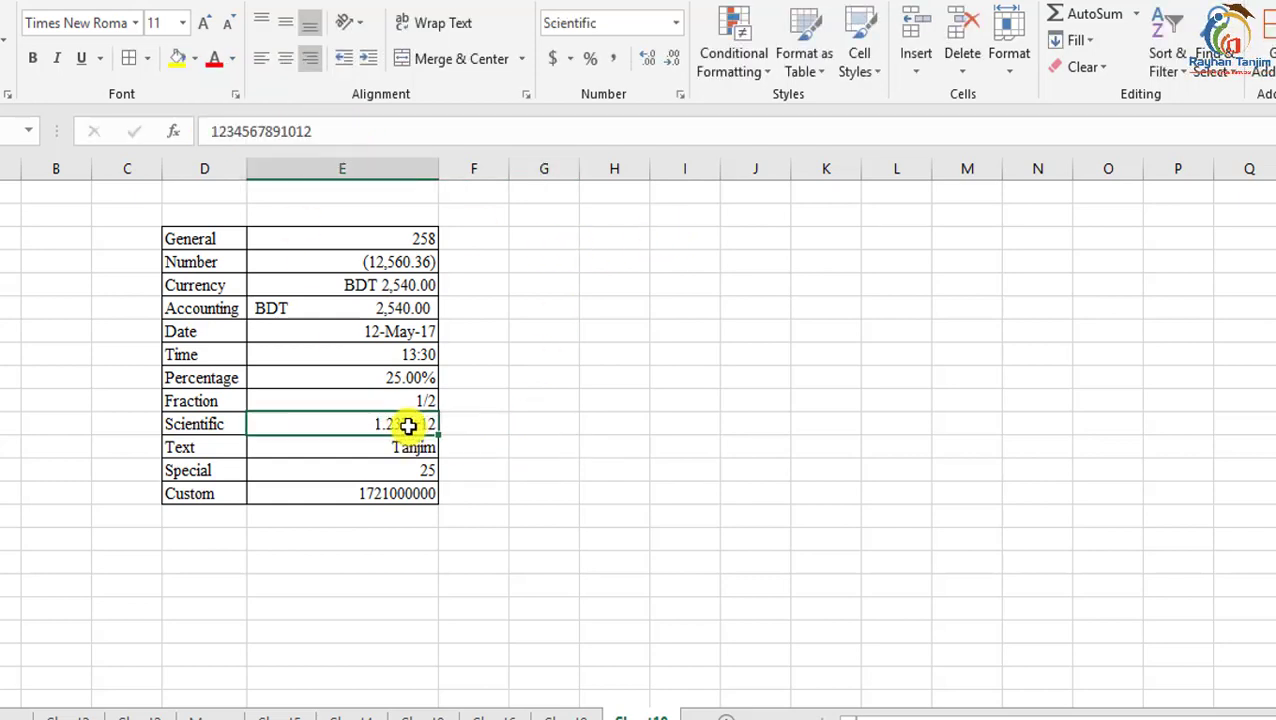
left_click(680, 95)
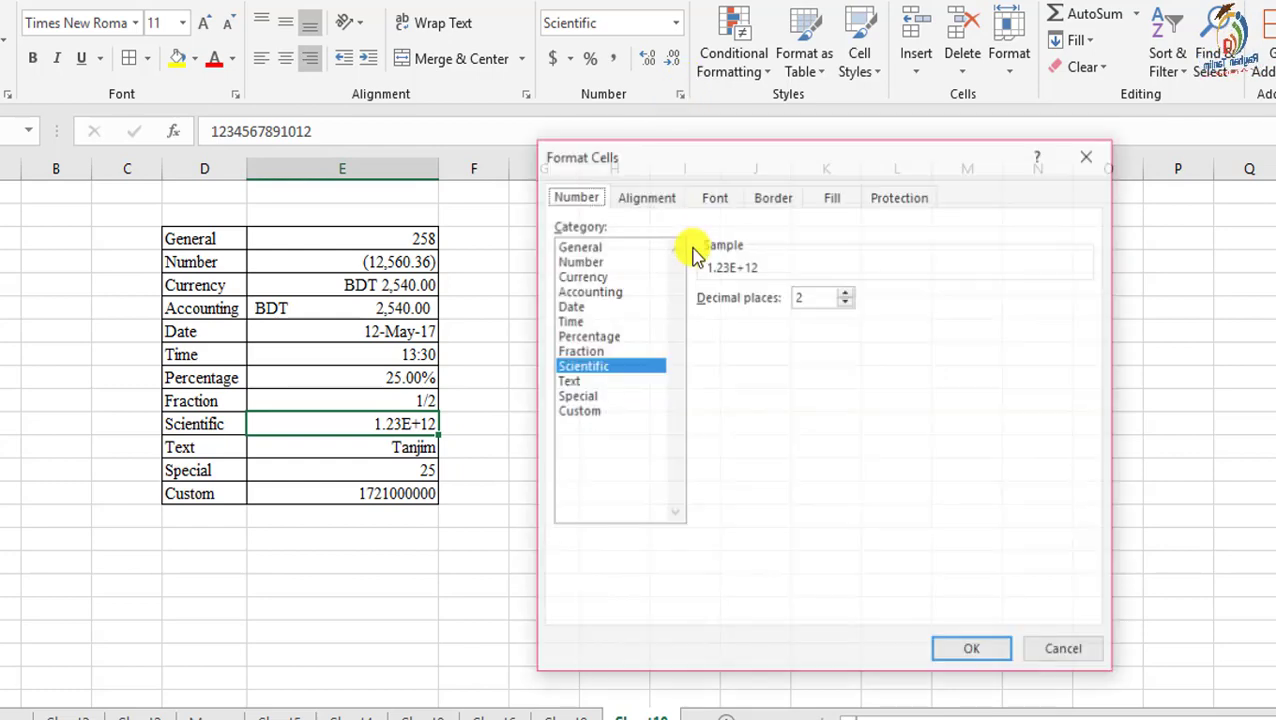
left_click(568, 381)
left_click(965, 652)
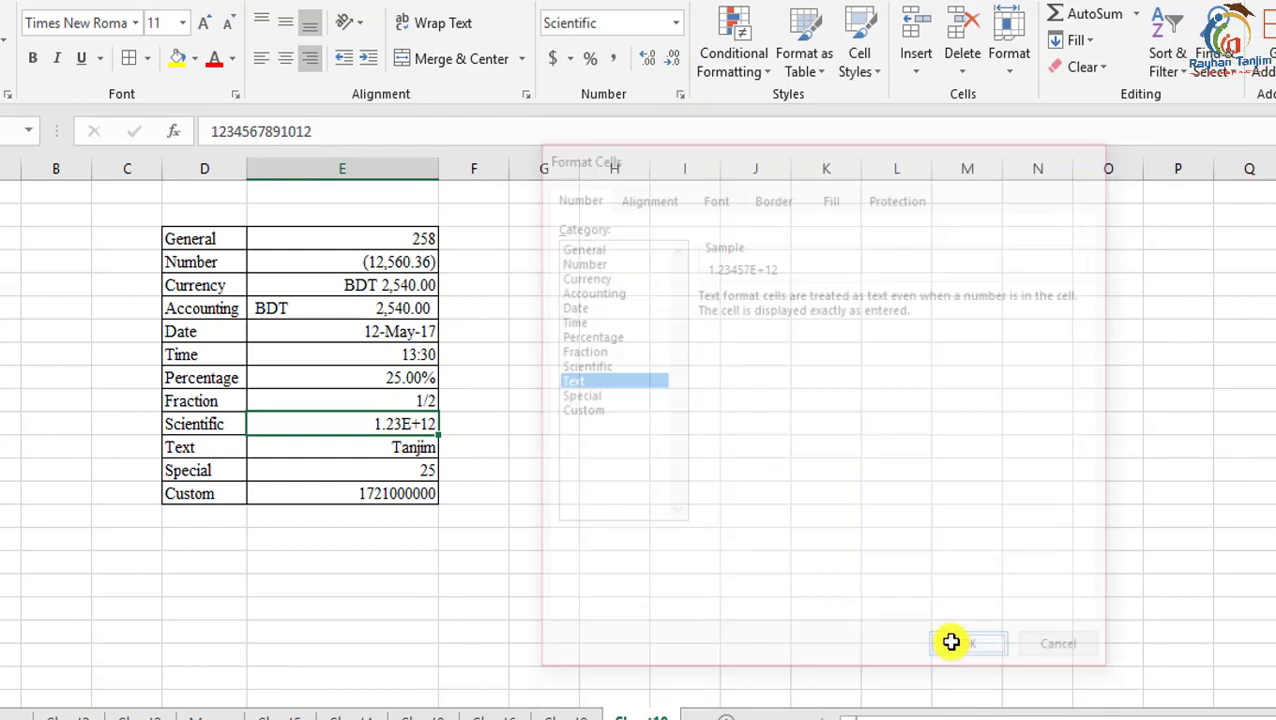
left_click(446, 407)
double_click(424, 421)
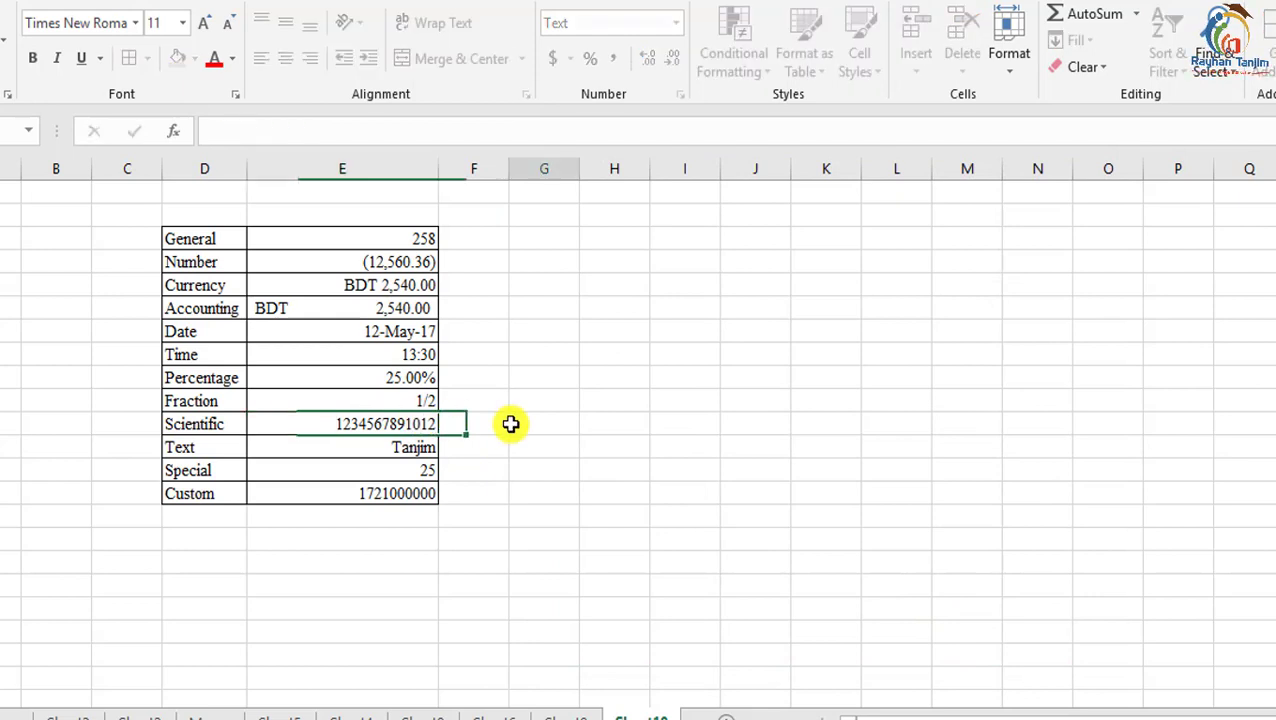
left_click(510, 424)
Check the Scientific and Text row values, then select the Special row's value 25
left_click(428, 432)
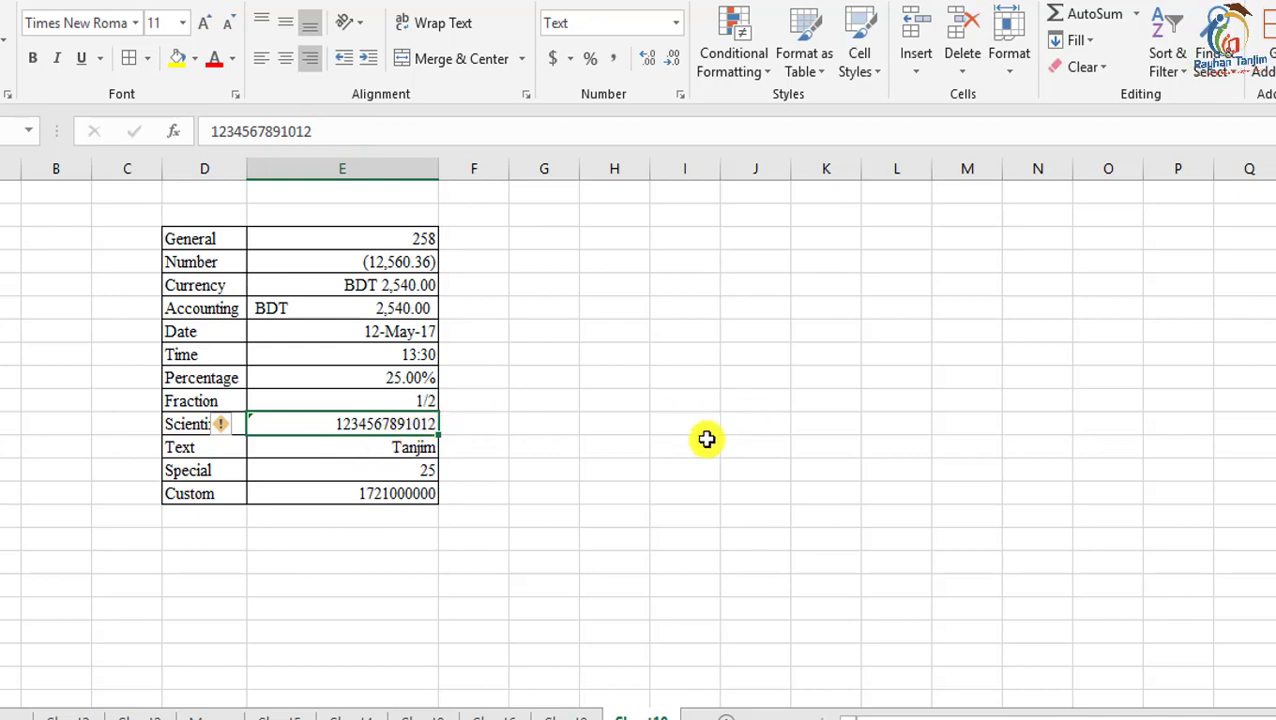
left_click(413, 448)
left_click(410, 425)
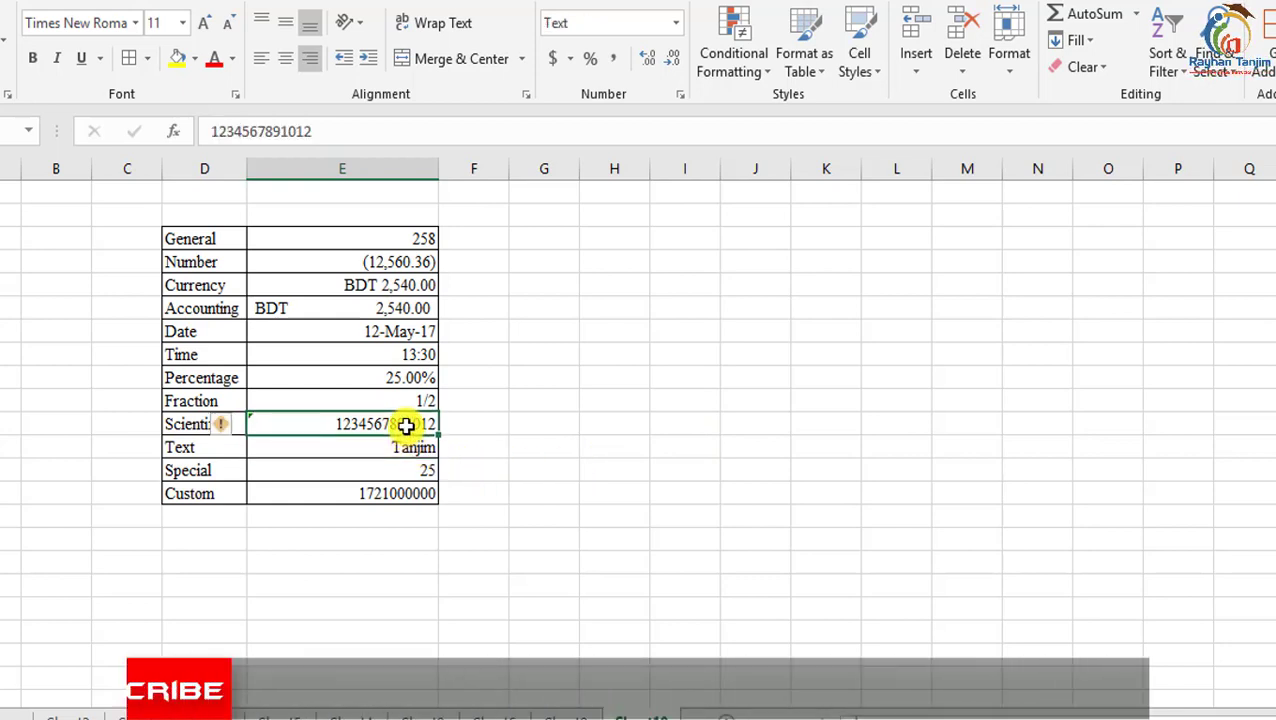
left_click(420, 468)
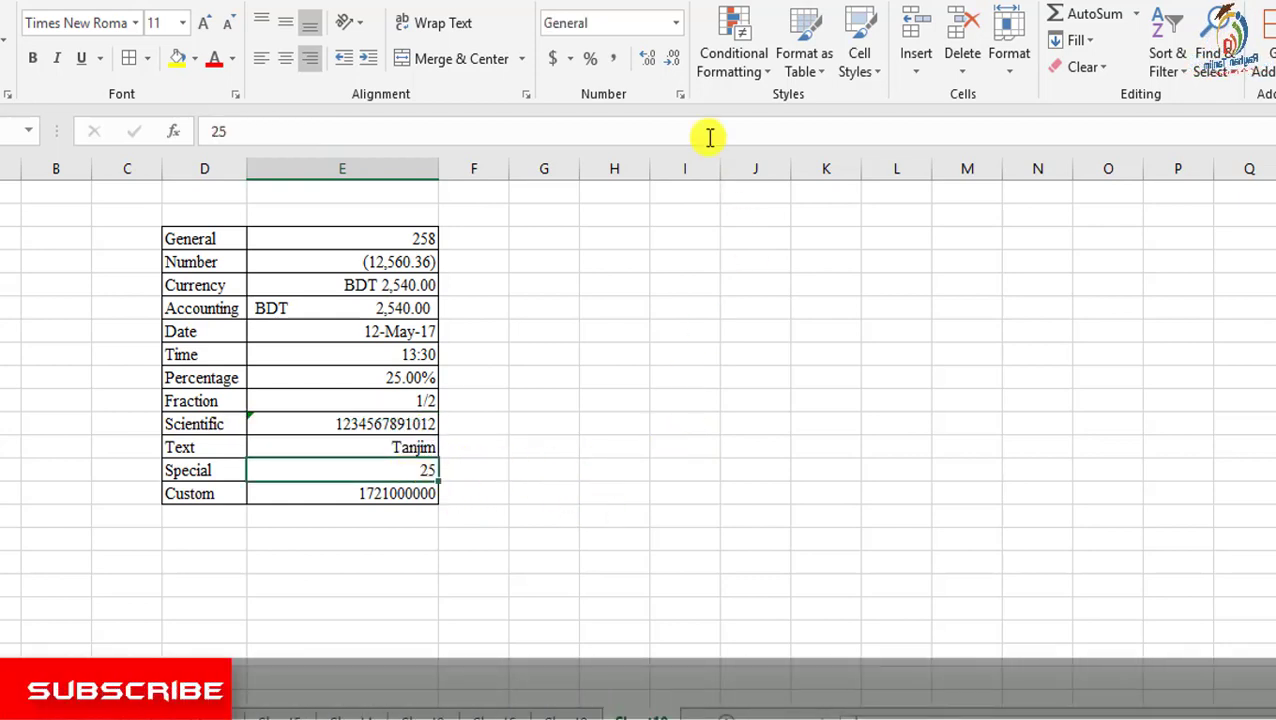
Apply the Special Zip Code + 4 format to 25 so it reads 00000-0025
left_click(681, 95)
left_click(593, 381)
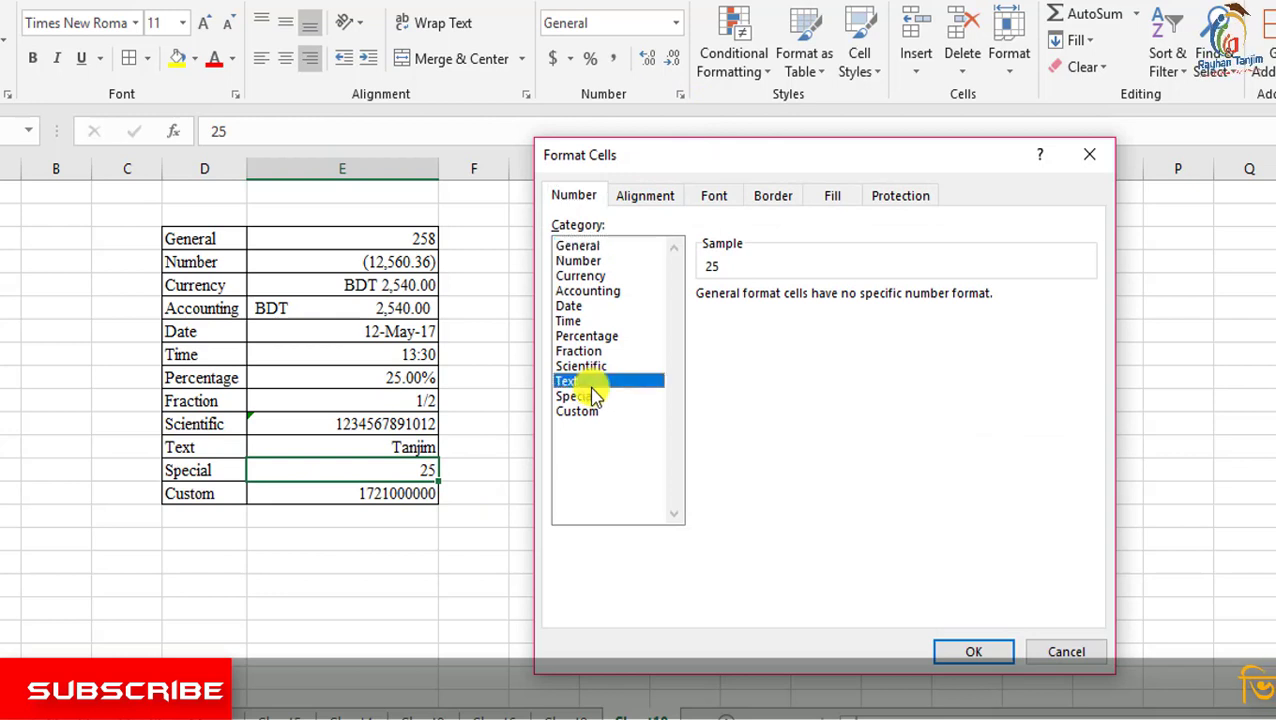
left_click(589, 396)
left_click(742, 330)
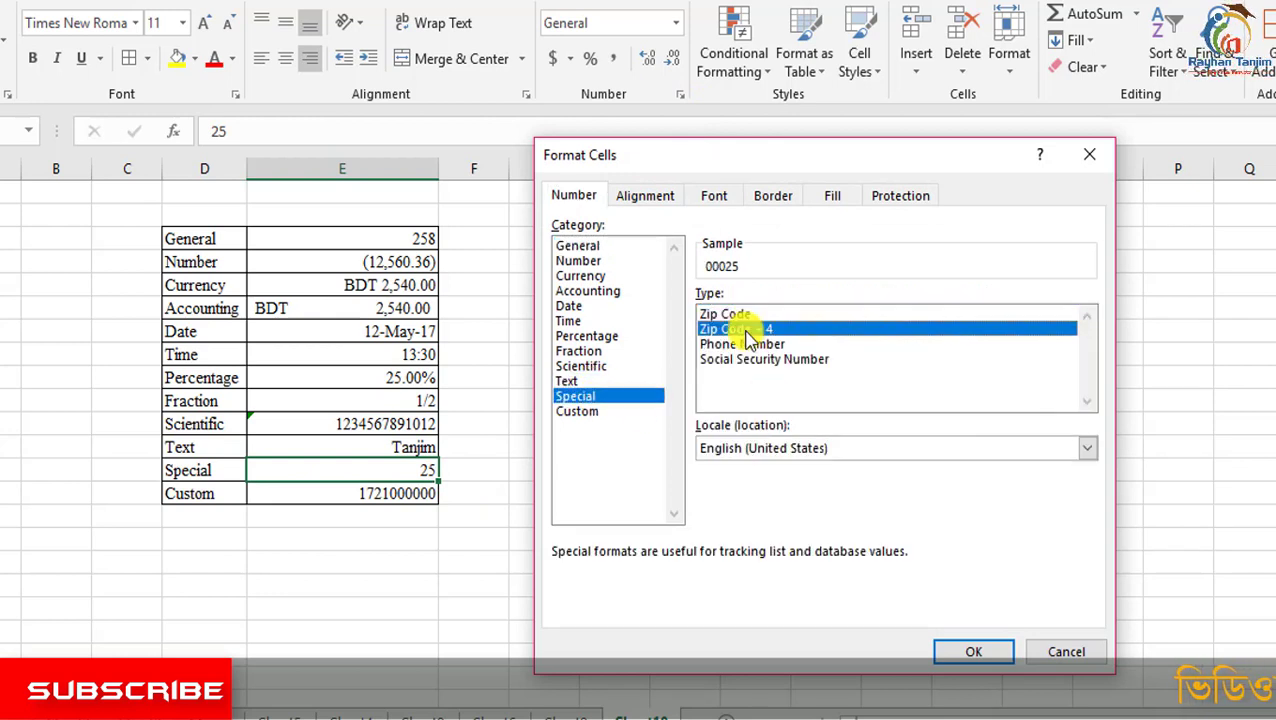
left_click(746, 343)
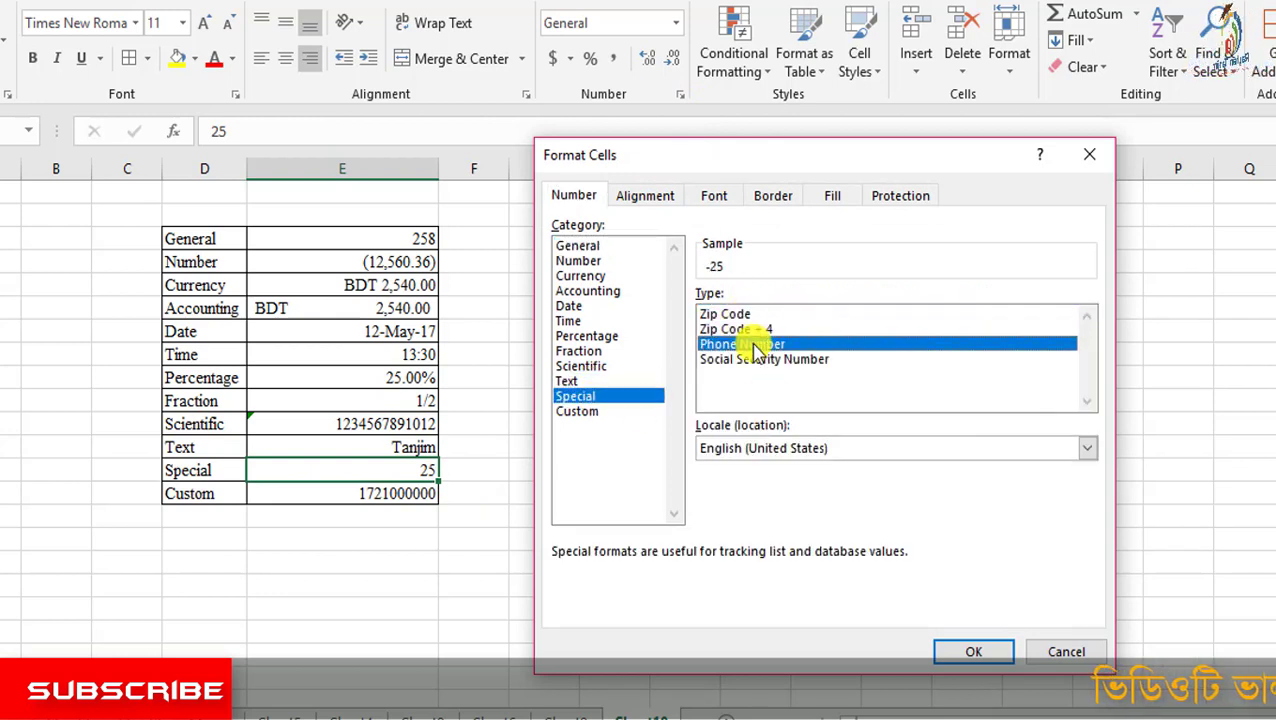
left_click(745, 330)
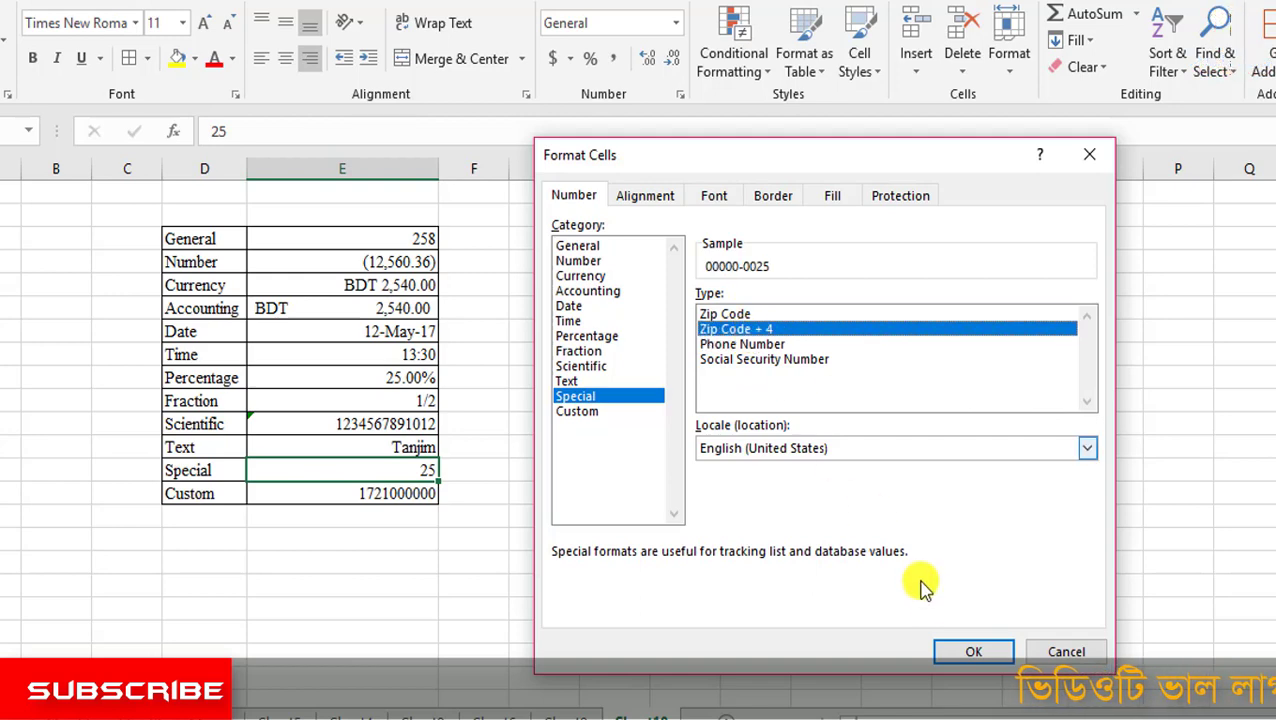
left_click(973, 651)
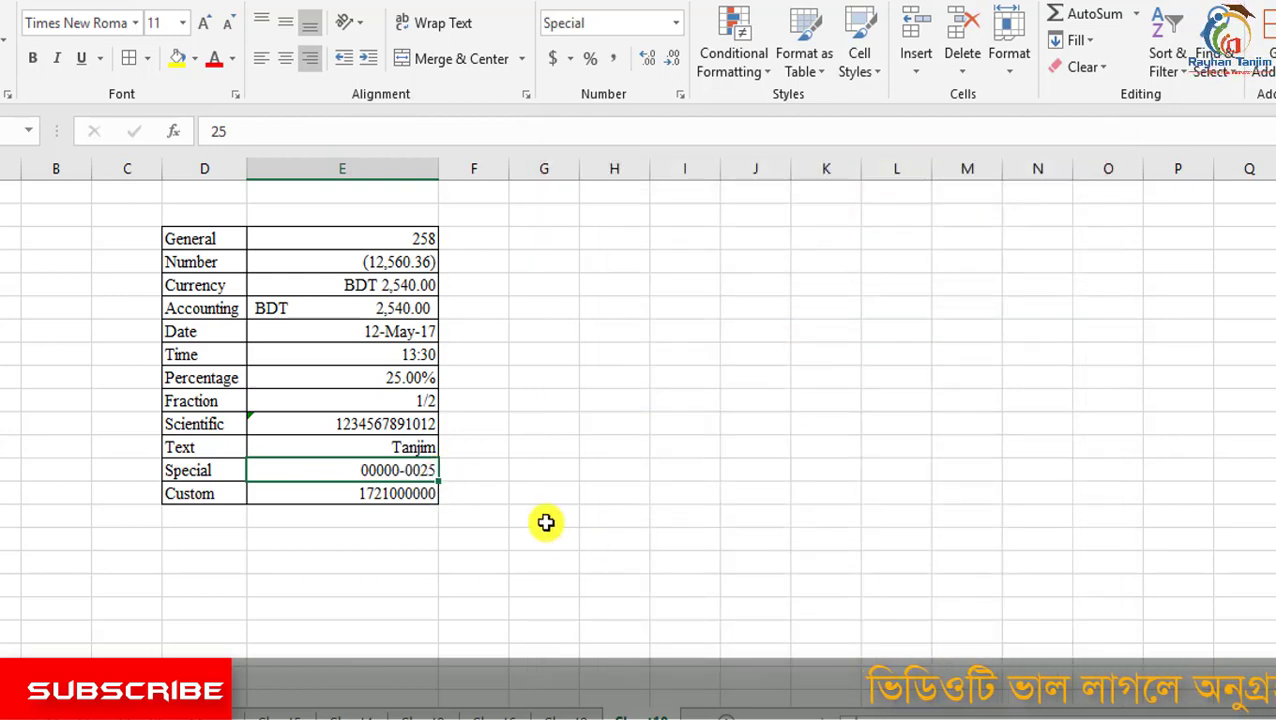
left_click(419, 490)
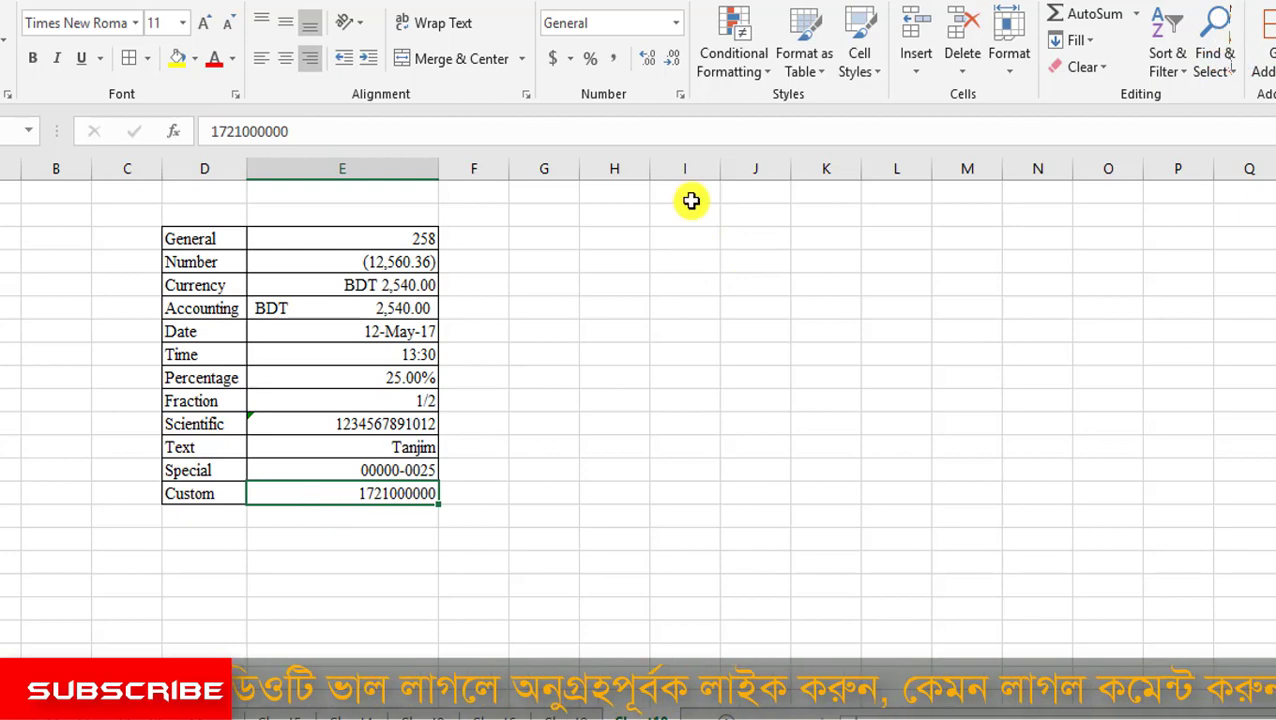
left_click(681, 96)
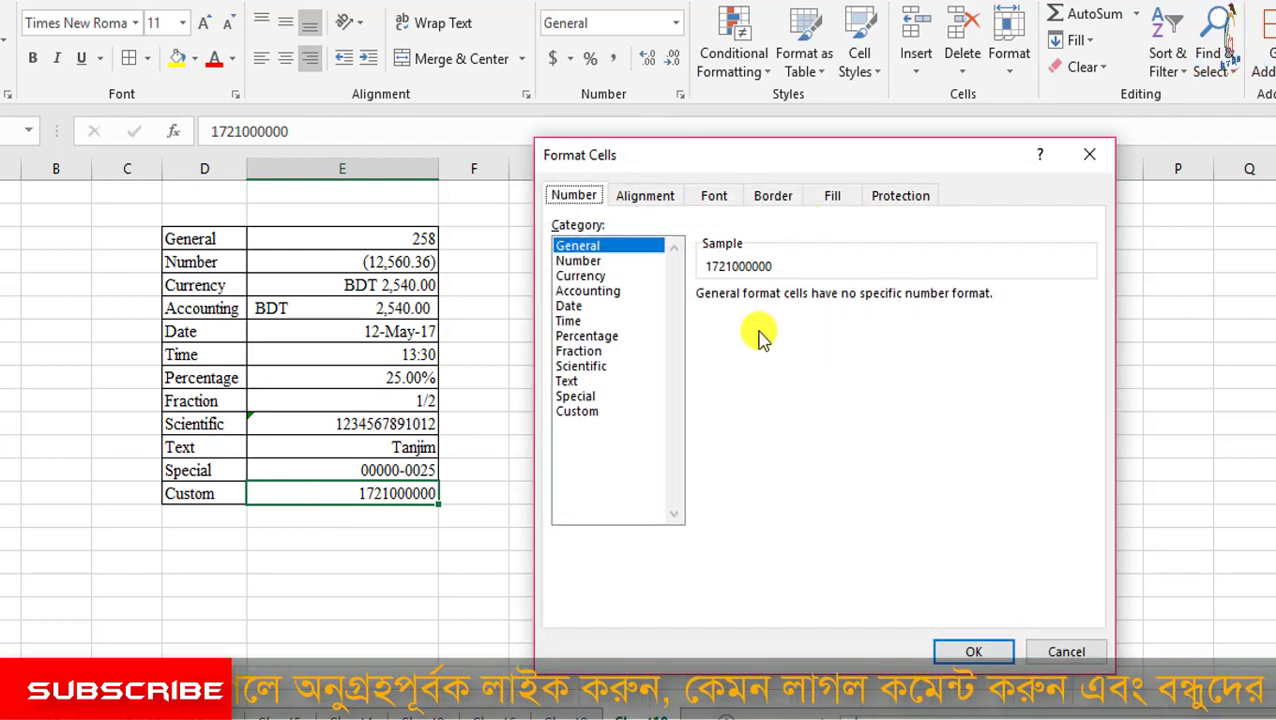
left_click(603, 412)
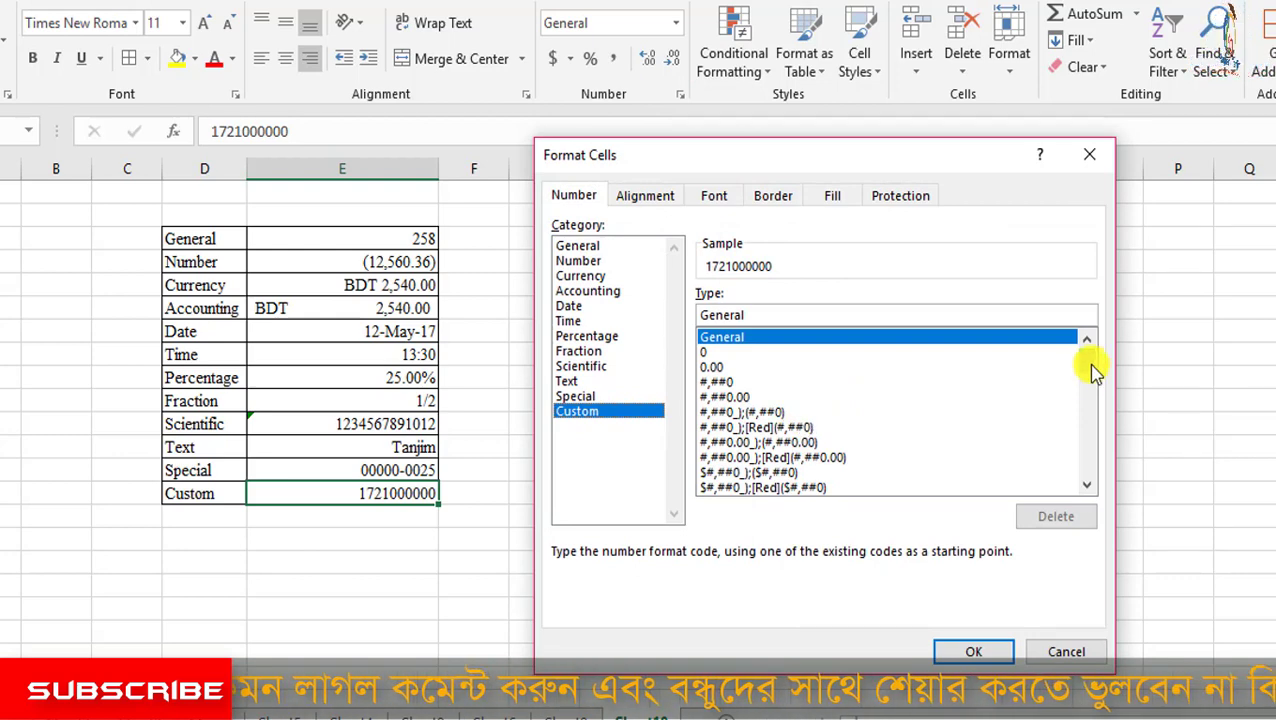
left_click_drag(1089, 362, 1081, 485)
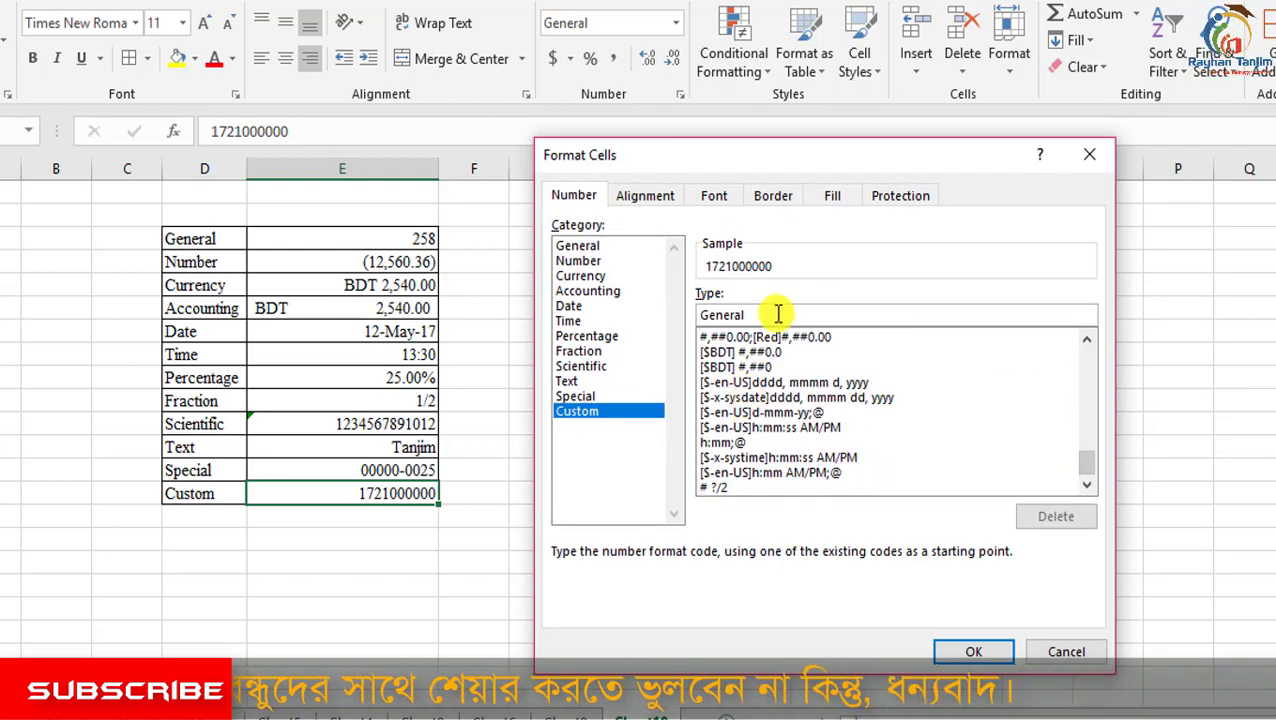
left_click_drag(777, 314, 684, 318)
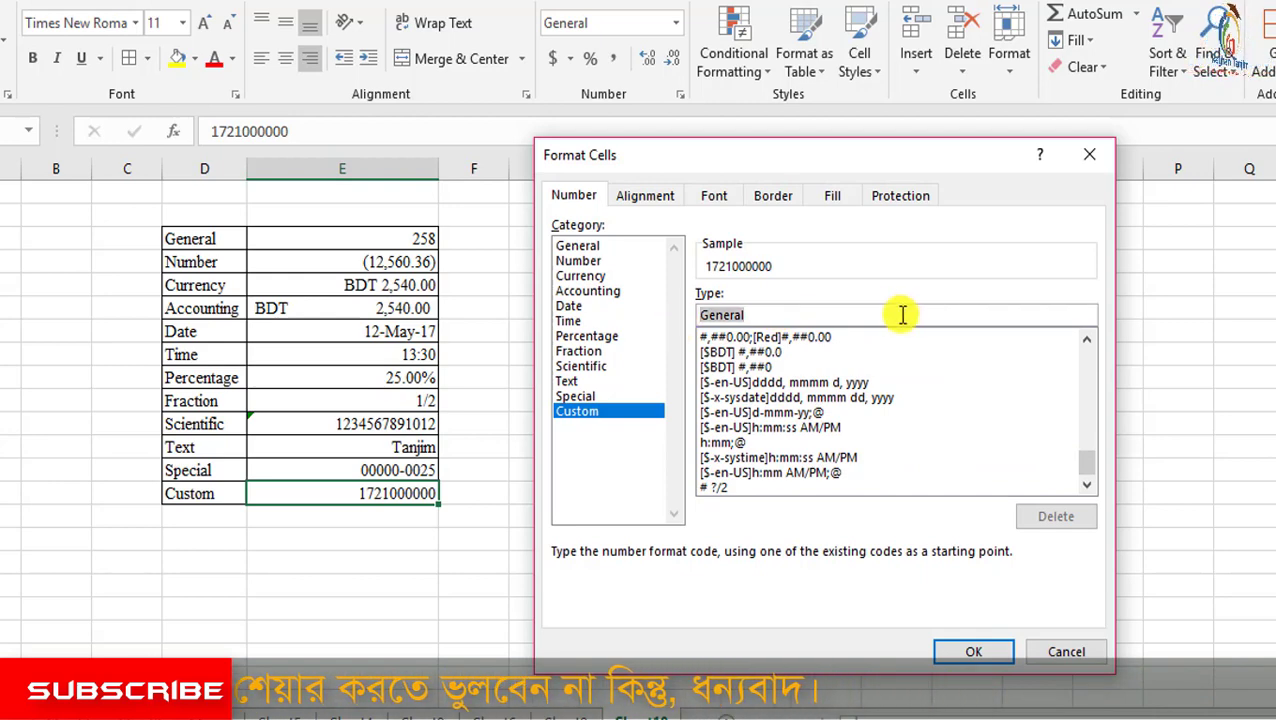
type("00000000000")
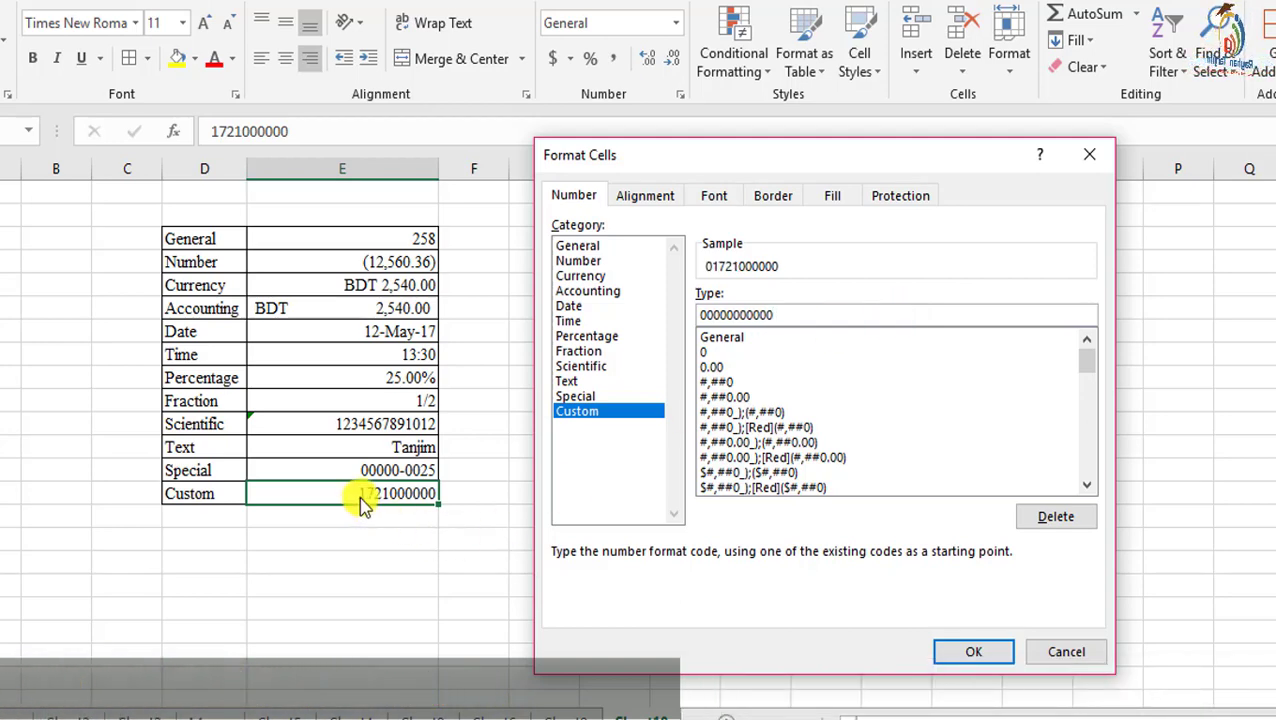
left_click(975, 653)
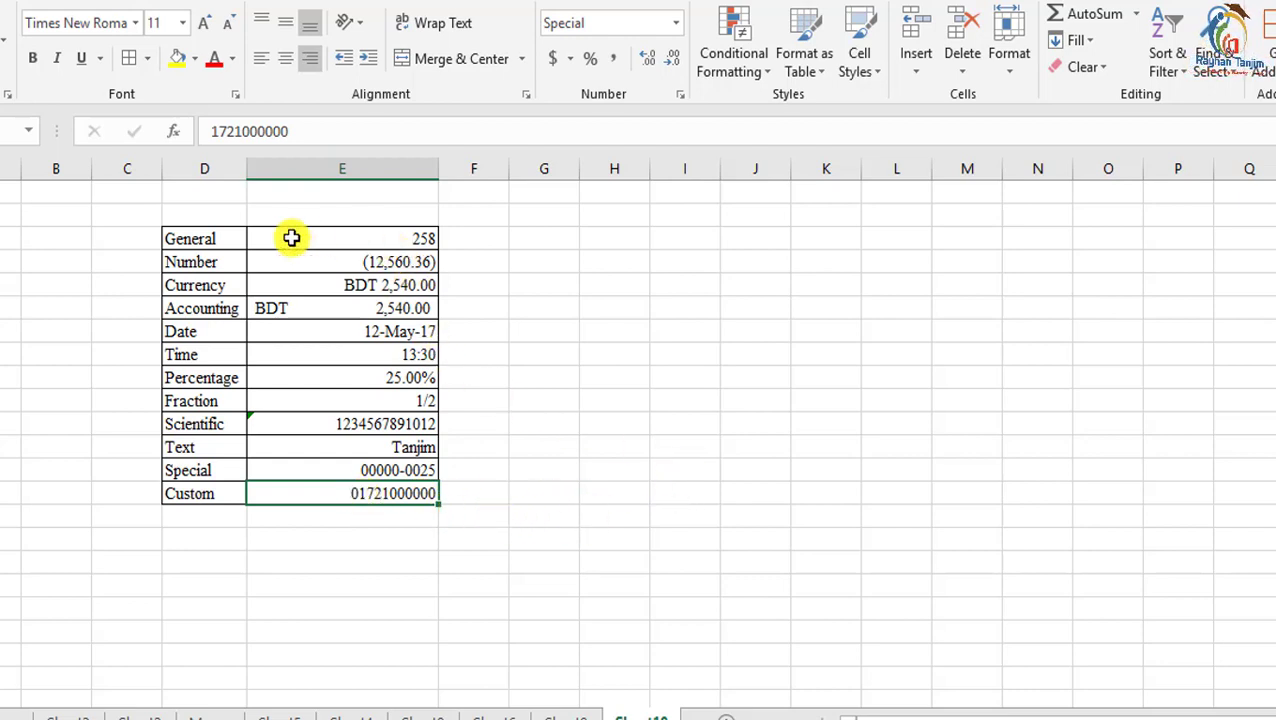
Select the column D category labels, then the column E sample values
left_click_drag(214, 236, 205, 493)
left_click(540, 395)
left_click_drag(413, 248, 403, 487)
Rotate the General label in cell D4 to vertical 90-degree text orientation
left_click(607, 333)
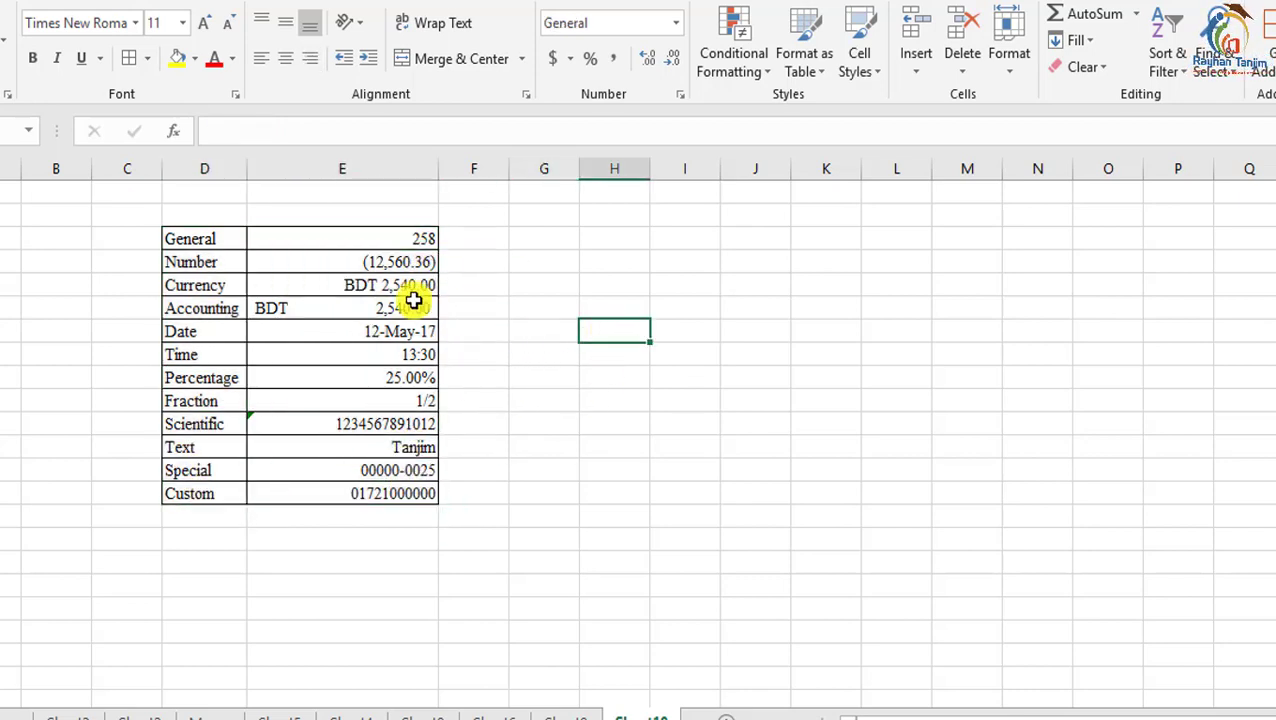
left_click(228, 244)
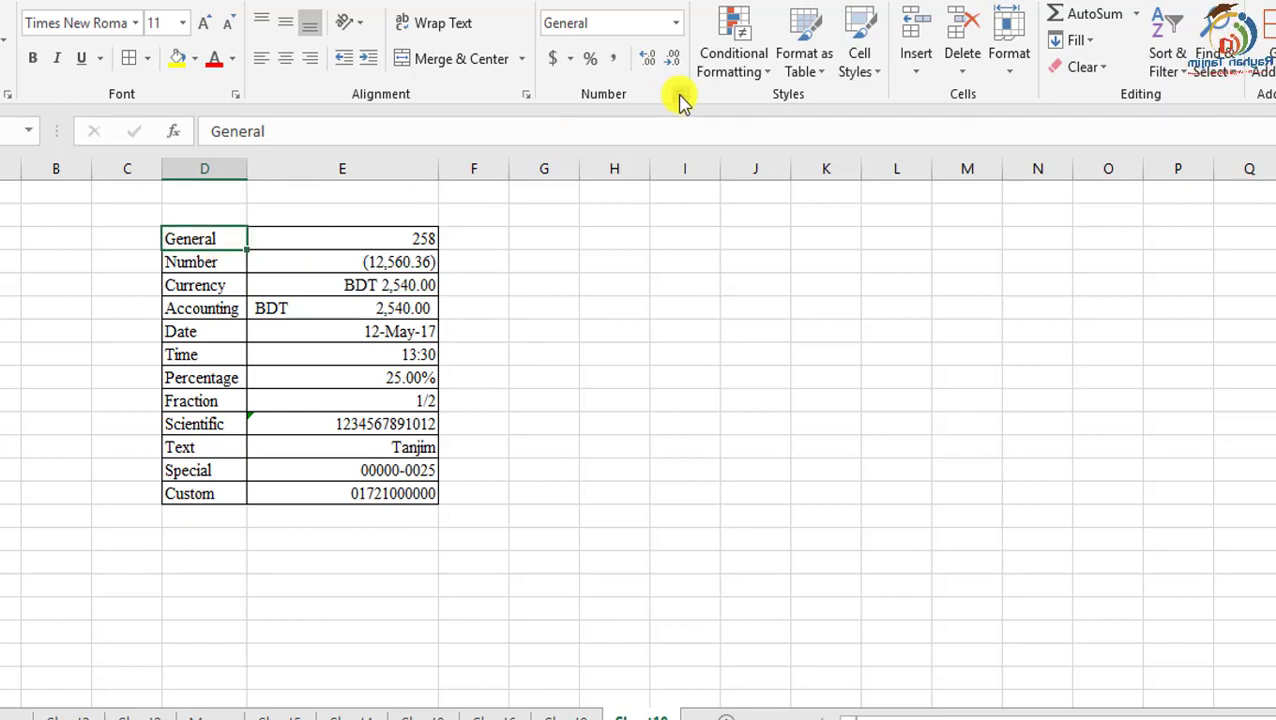
left_click(680, 95)
left_click(643, 197)
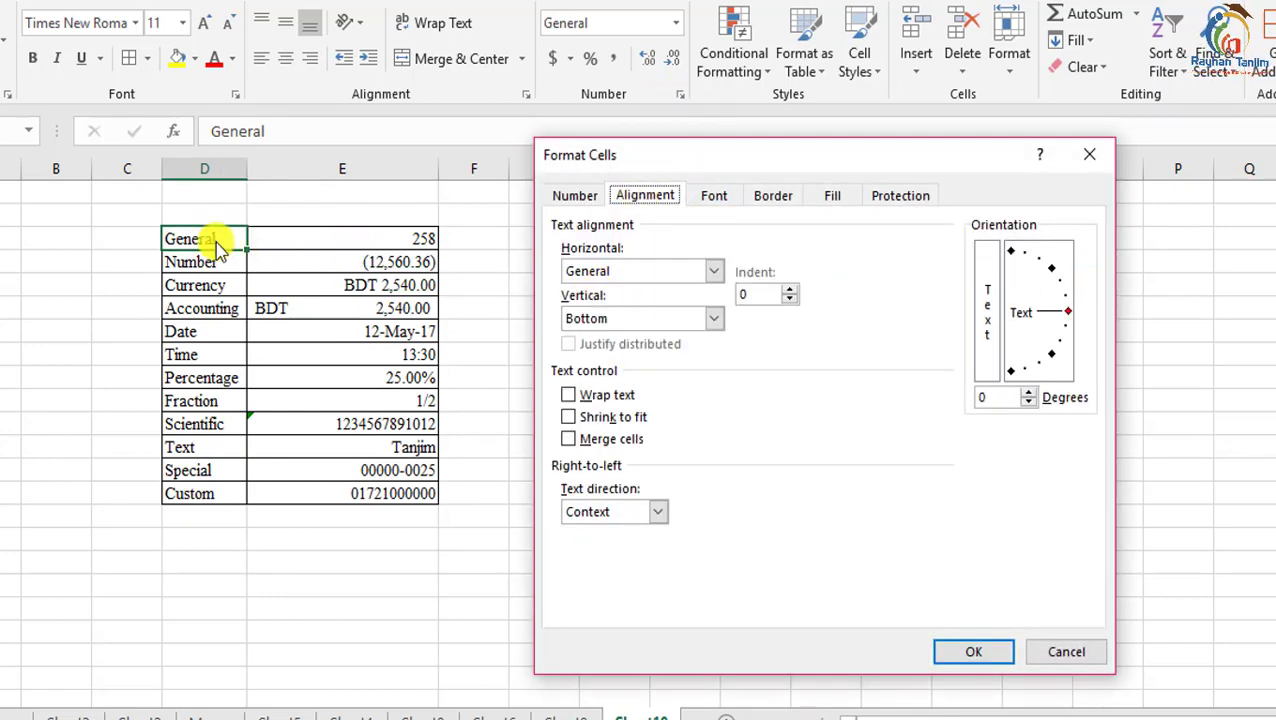
mouse_move(1068, 315)
left_mouse_down()
mouse_move(1008, 255)
mouse_move(1077, 308)
mouse_move(1011, 258)
left_mouse_up()
left_click(978, 648)
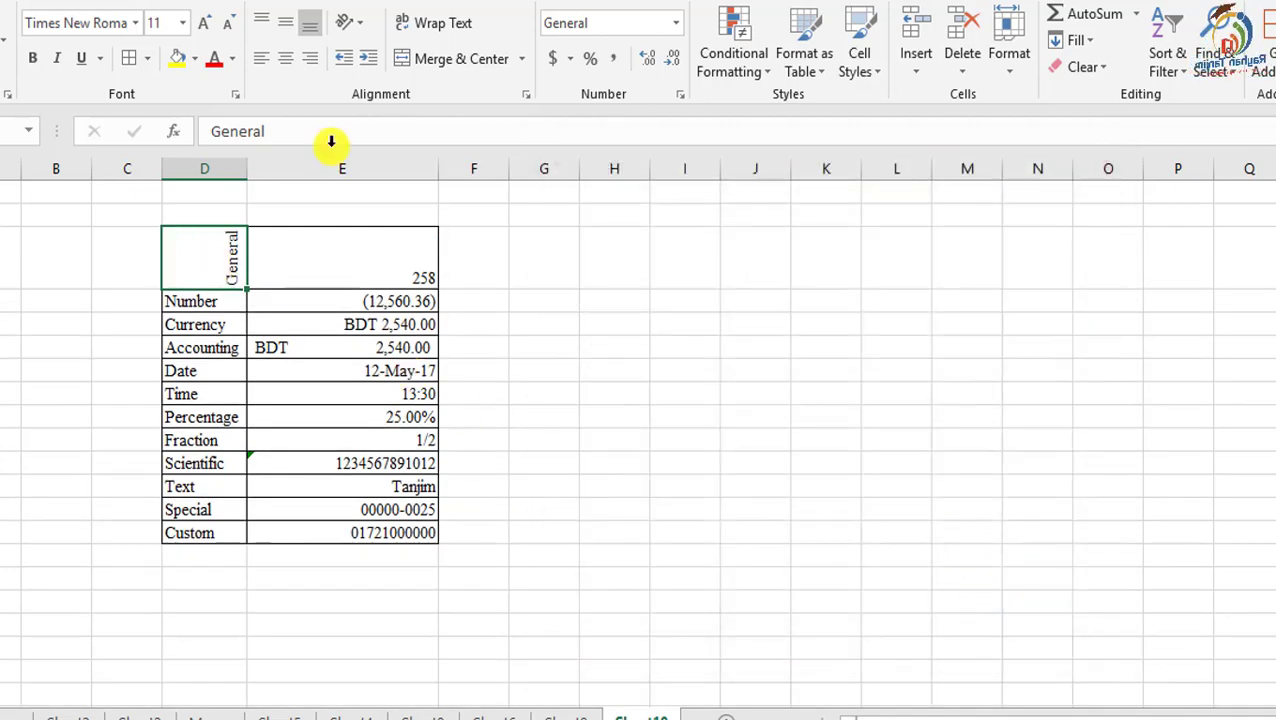
Change the D4 text orientation to -45 degrees
left_click(526, 95)
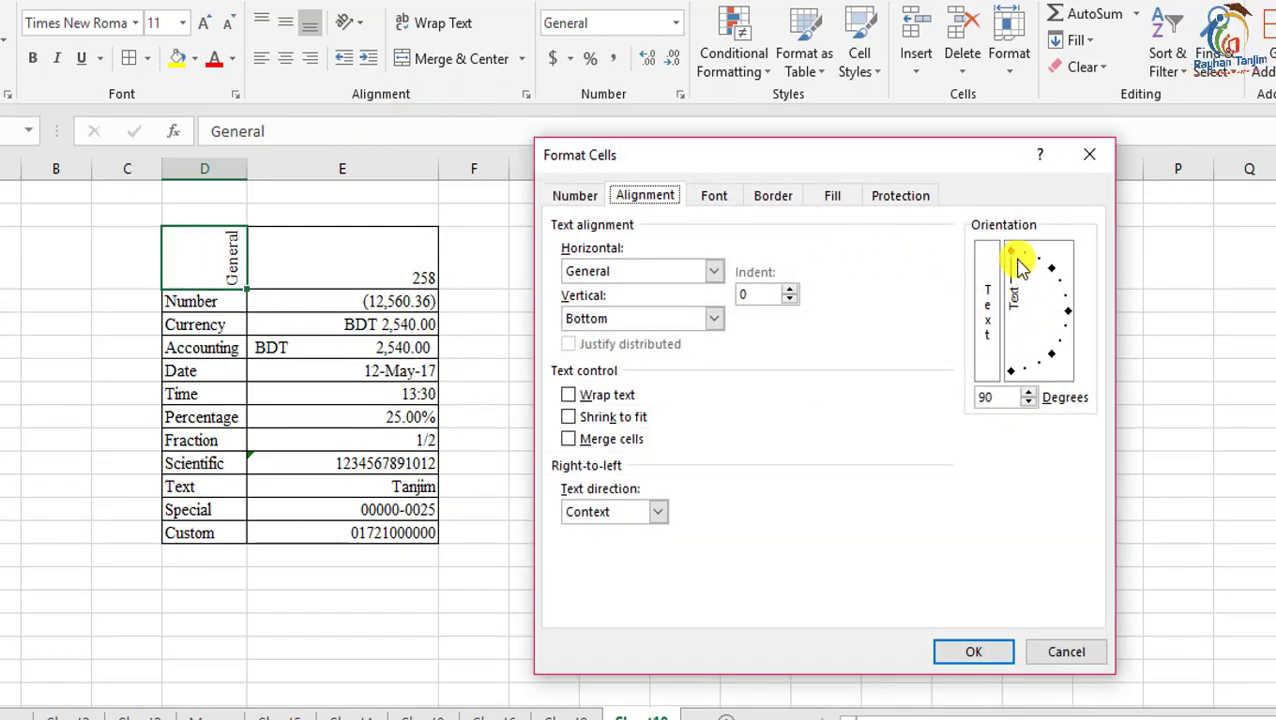
left_click_drag(1011, 262, 1060, 360)
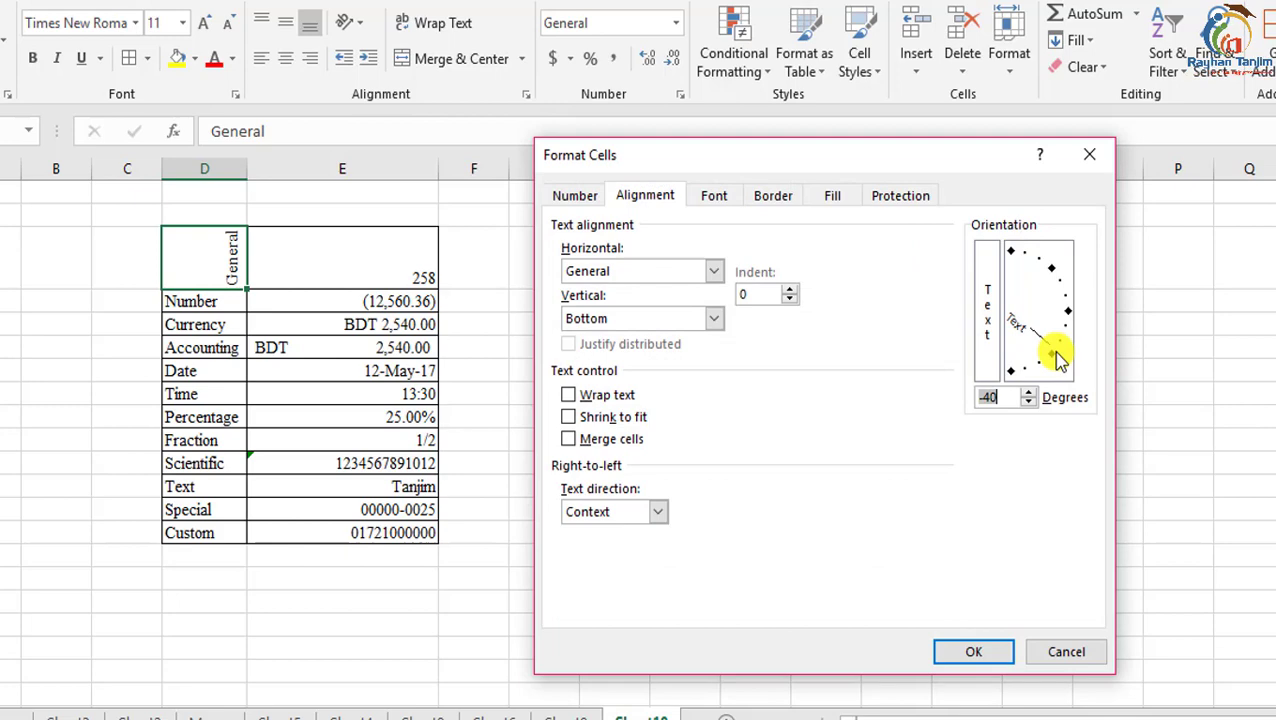
left_click(975, 652)
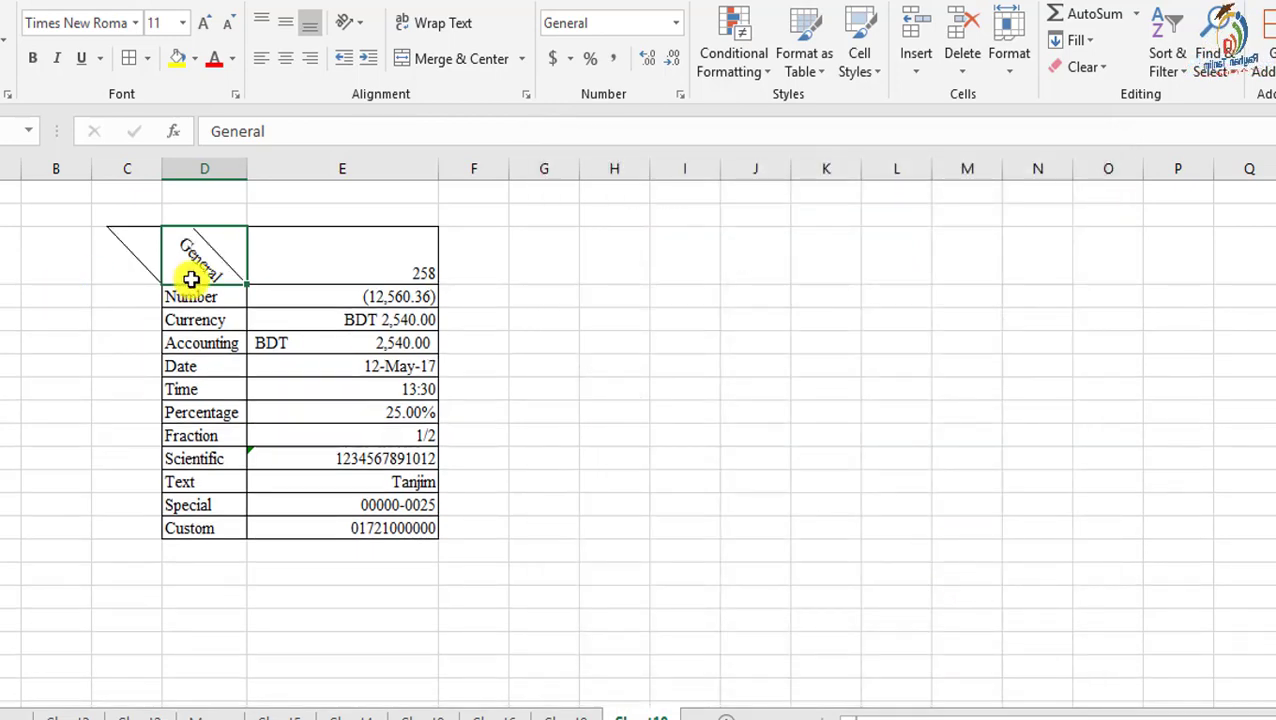
Make the General header text bold
left_click(525, 94)
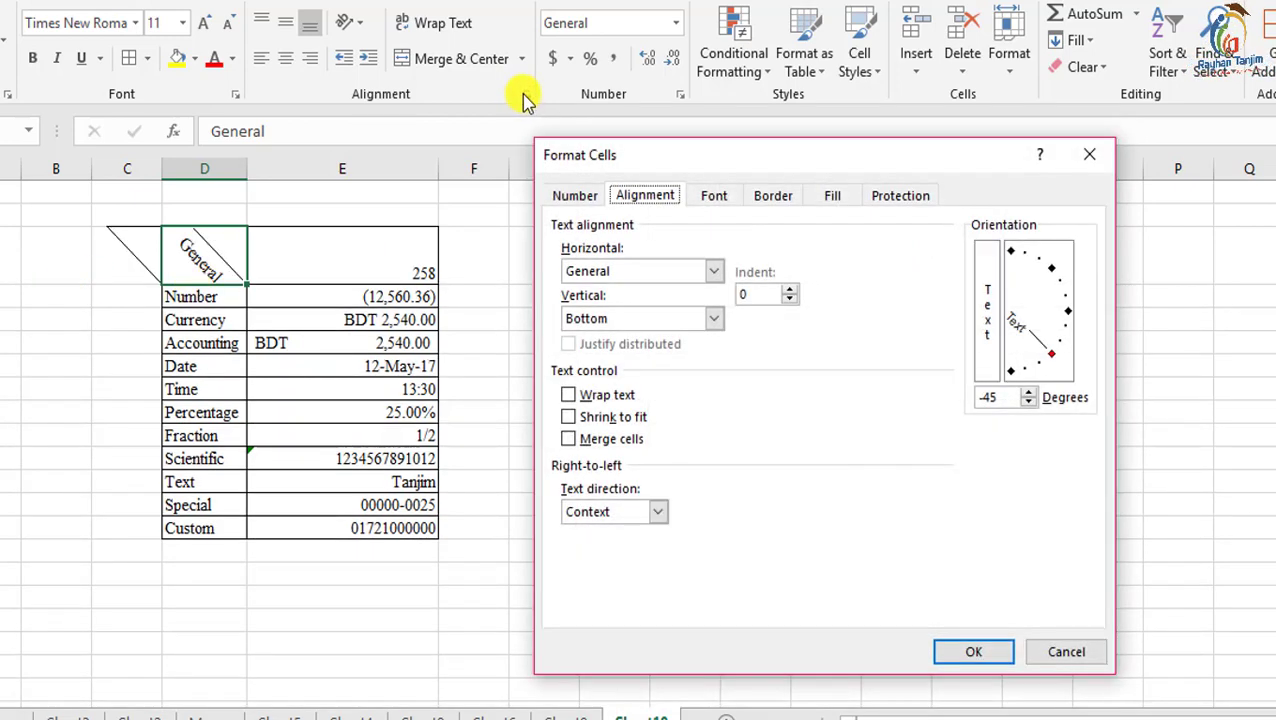
left_click(719, 193)
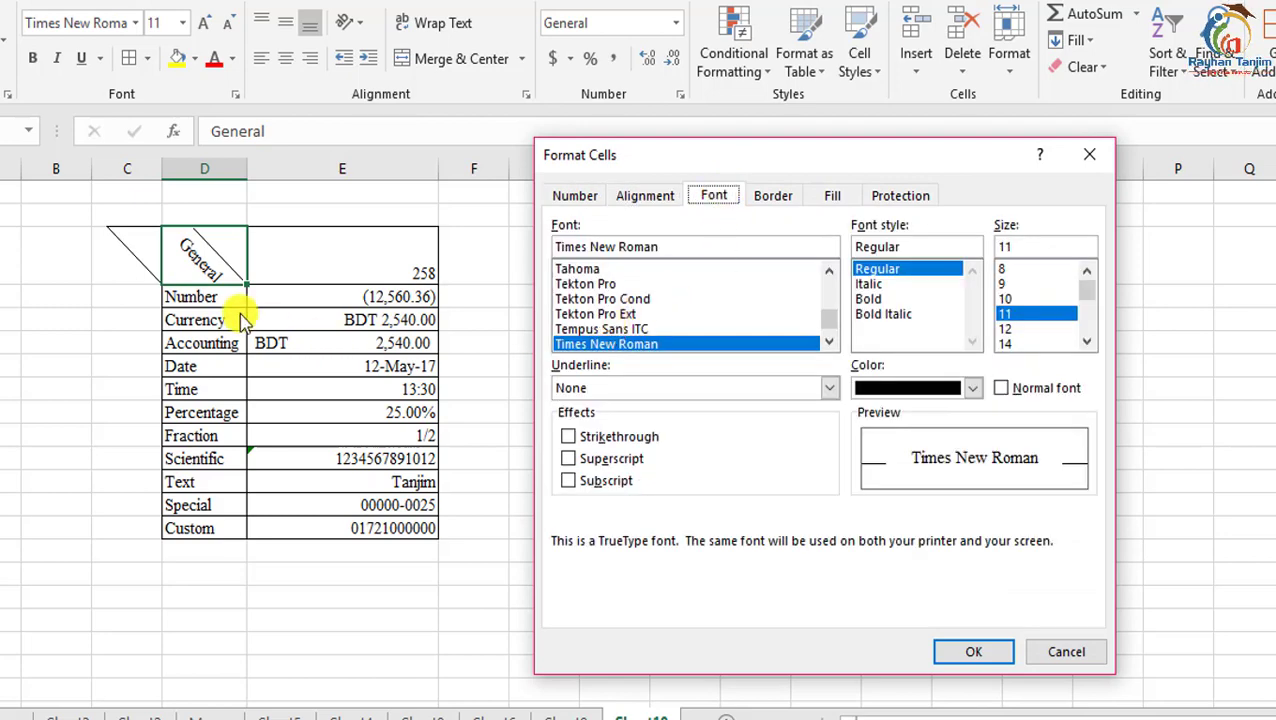
left_click(876, 299)
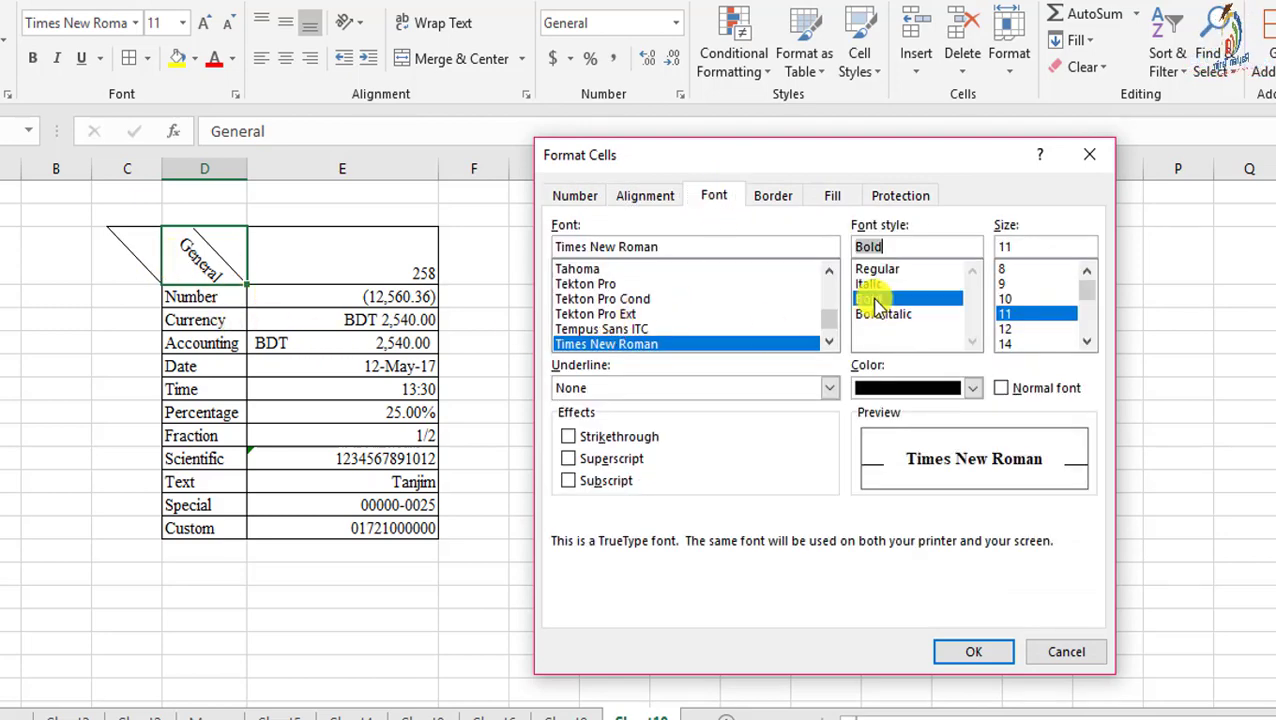
left_click(973, 651)
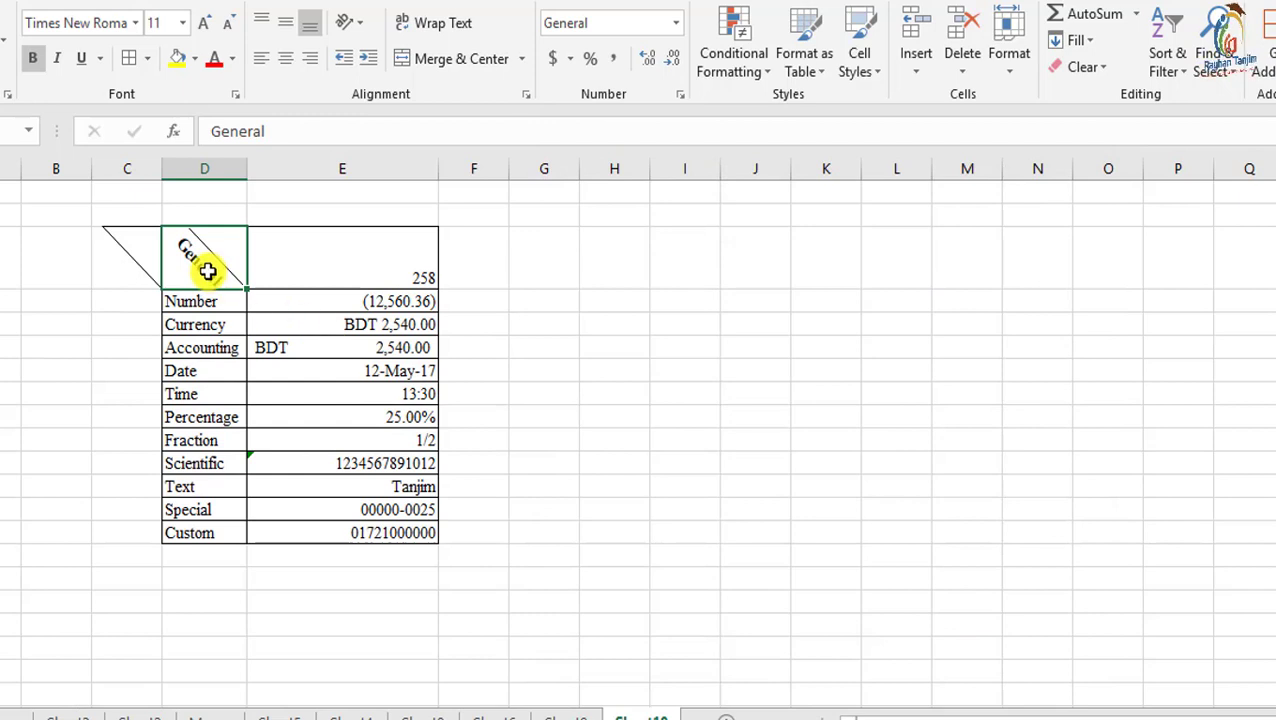
Give the General header cell a thick dark red outline border
left_click(678, 97)
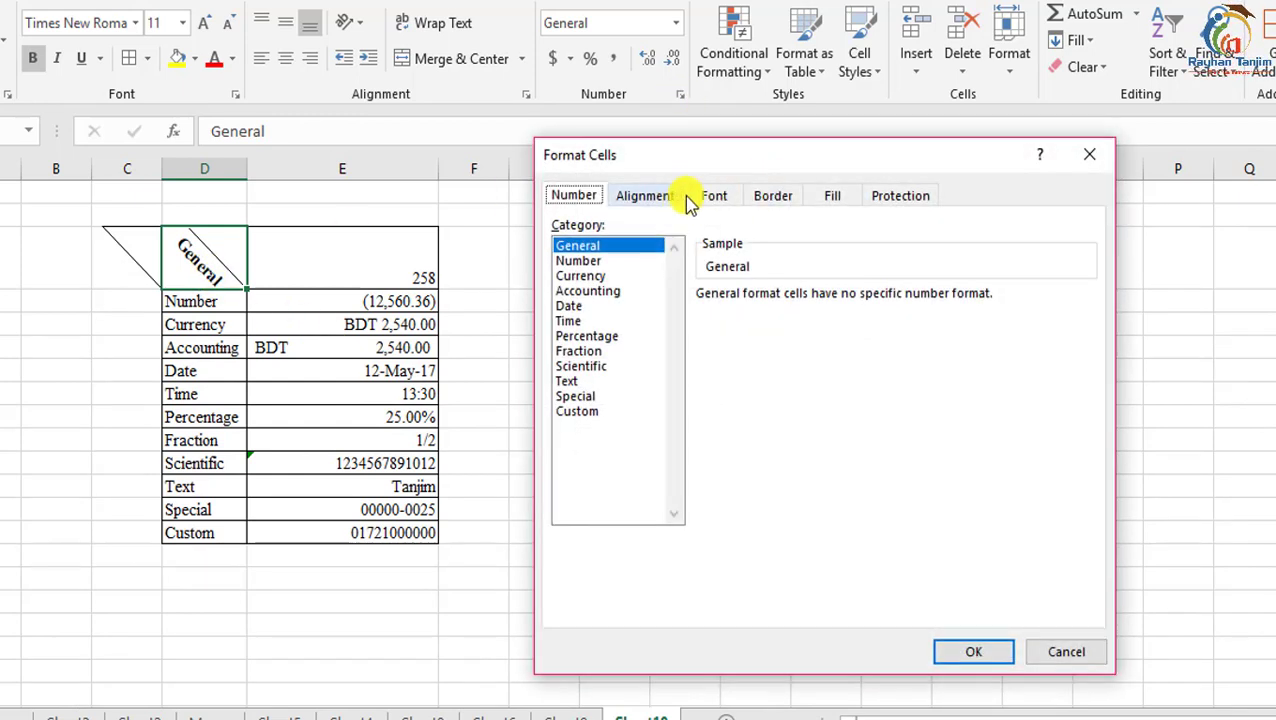
left_click(787, 198)
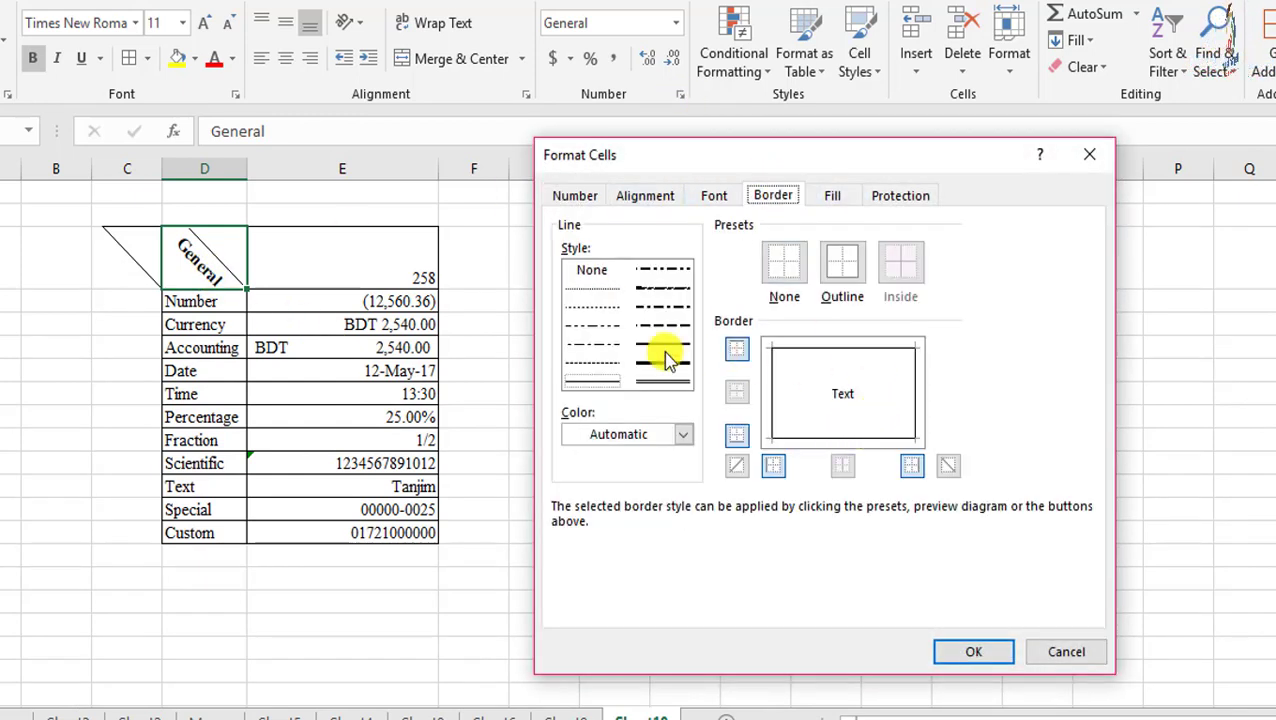
left_click(598, 363)
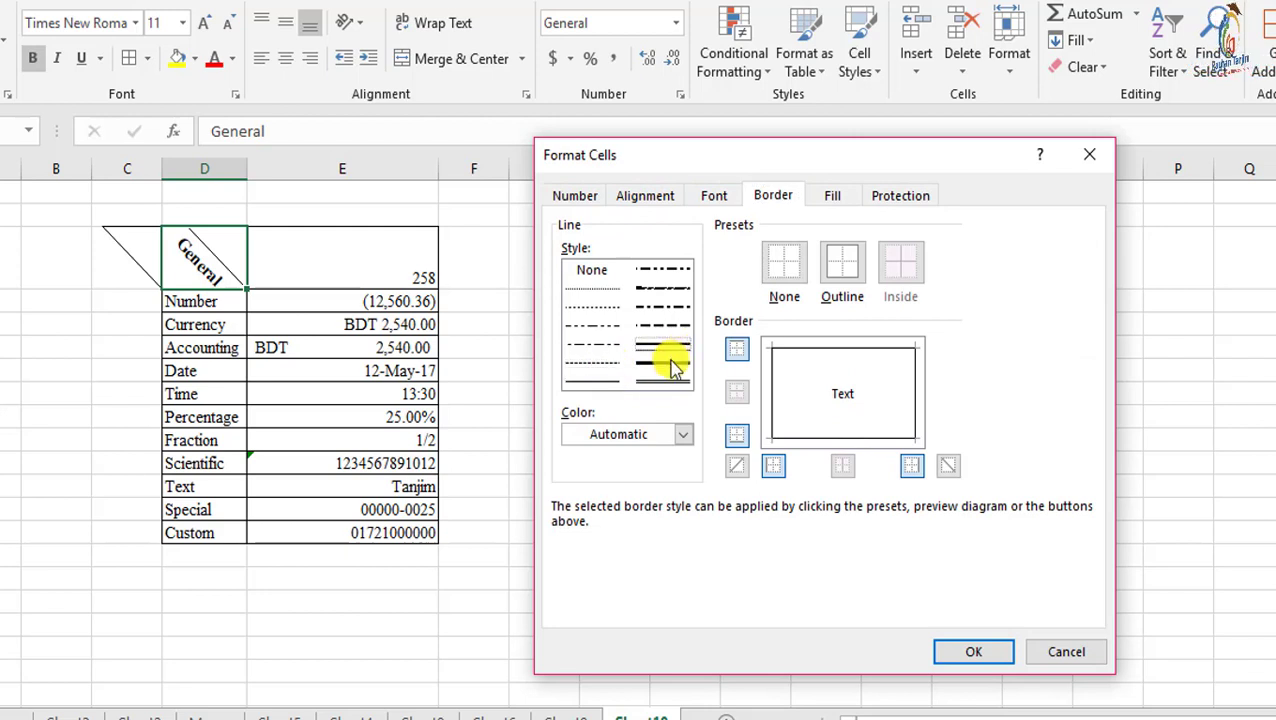
left_click(672, 368)
left_click(842, 268)
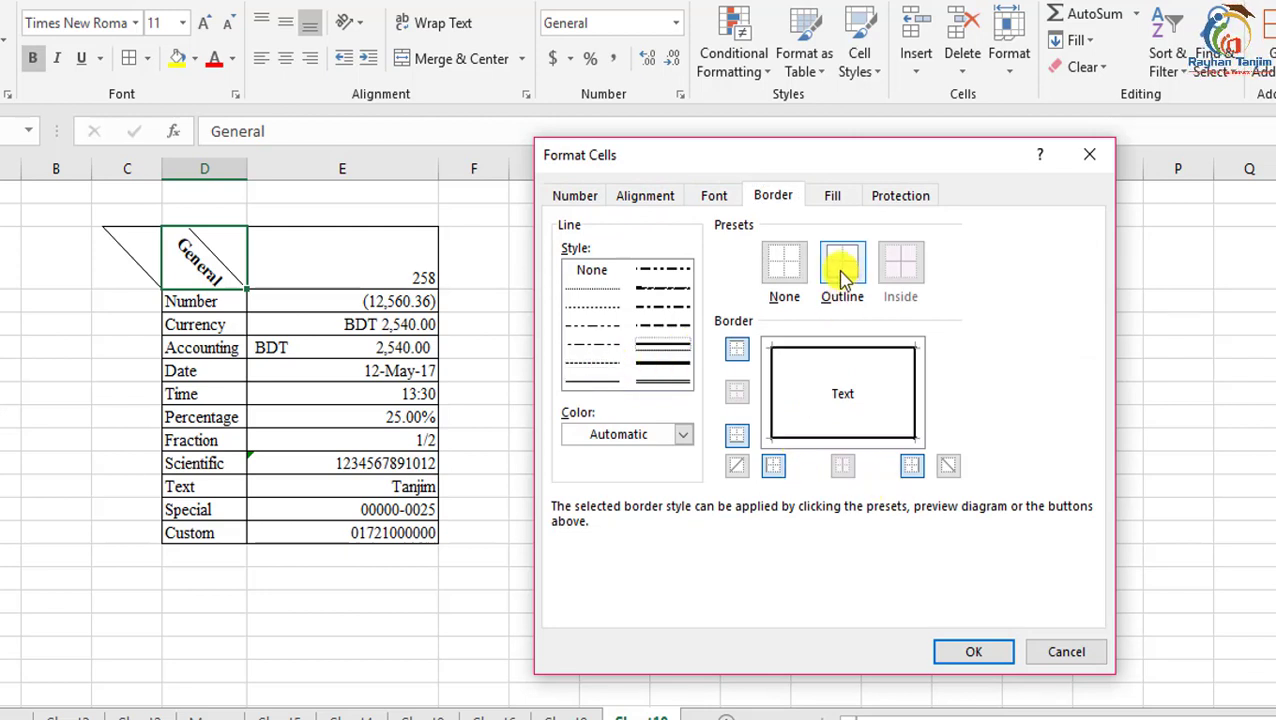
left_click(684, 437)
left_click(666, 578)
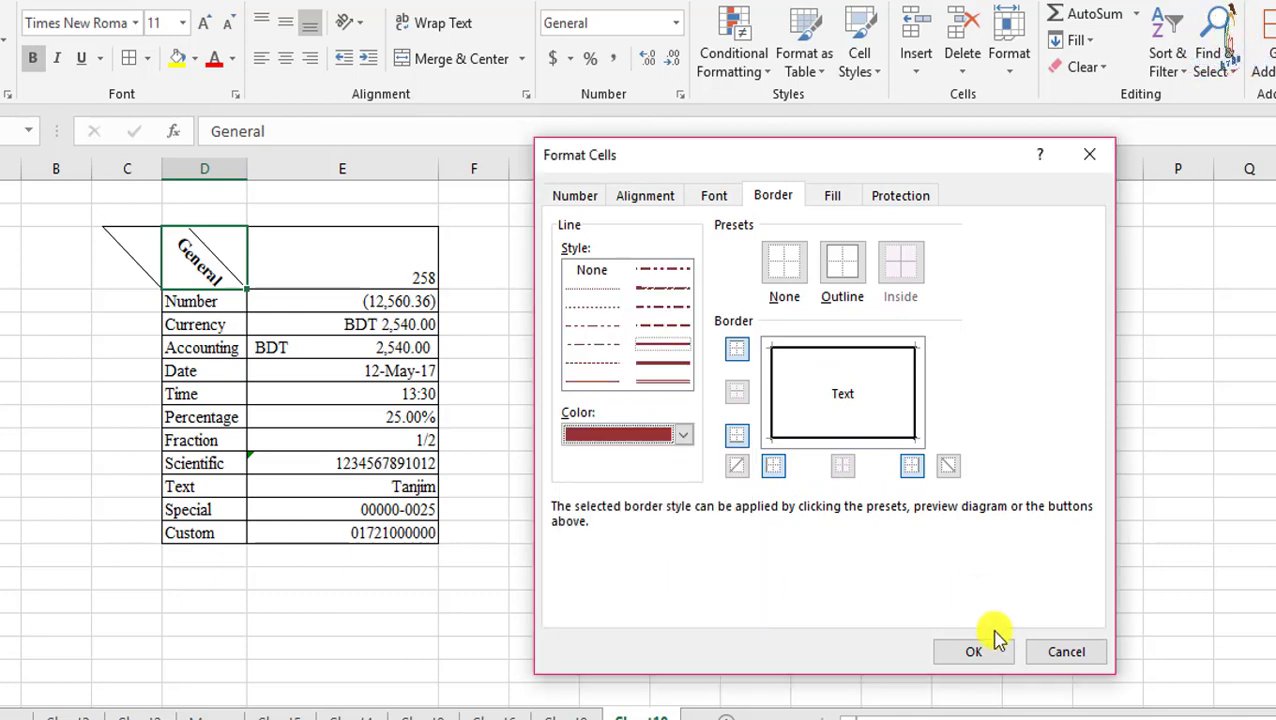
left_click(962, 651)
Reselect the General header cell and bring up Format Cells again
left_click(262, 368)
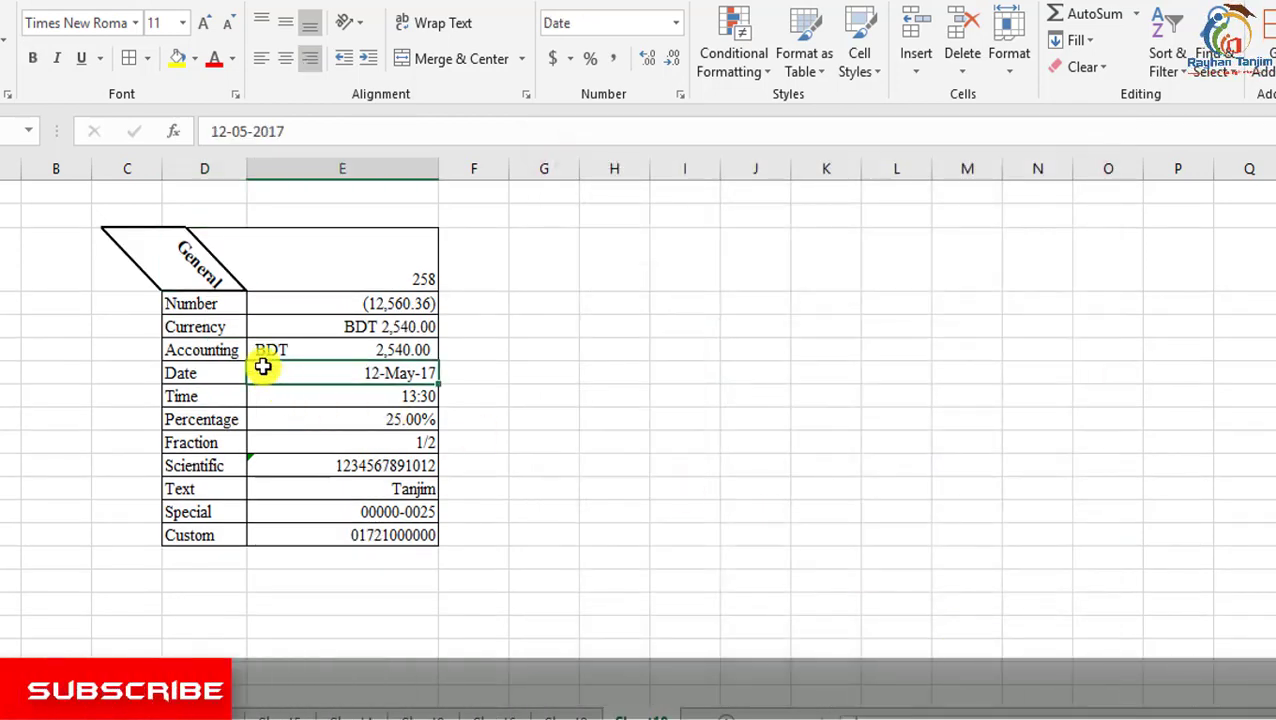
left_click(198, 256)
left_click(224, 354)
left_click(172, 256)
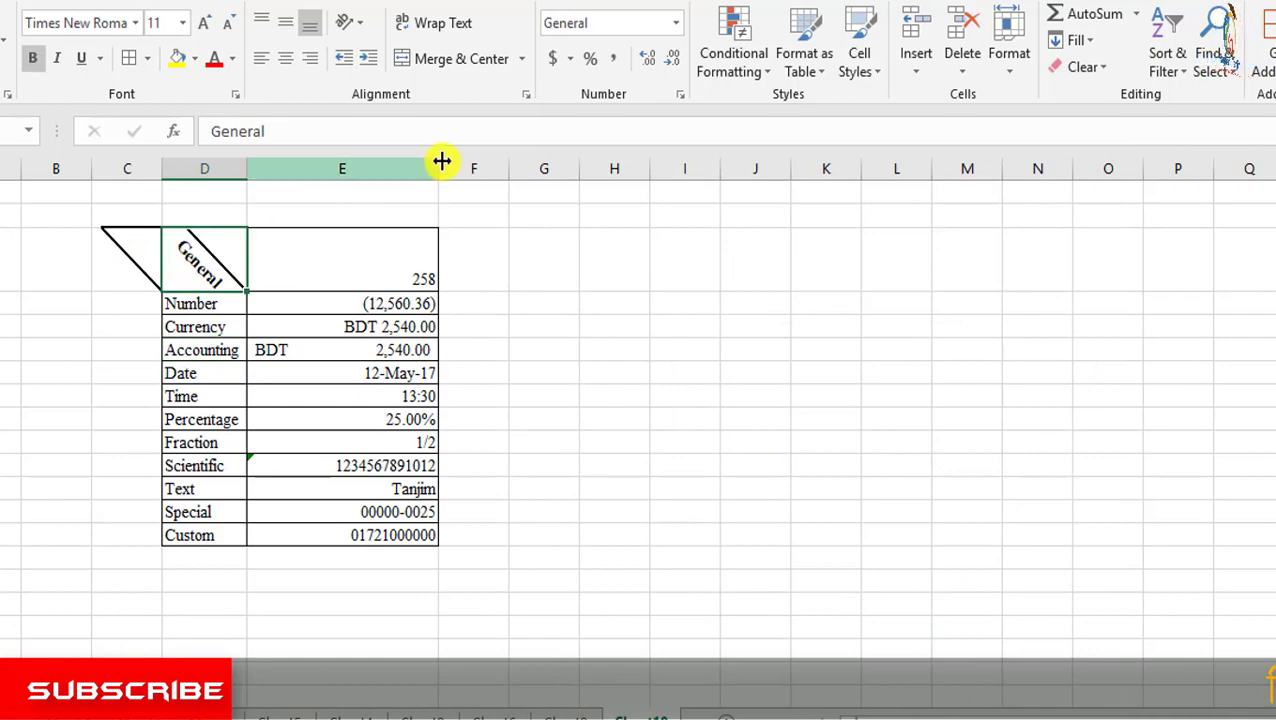
left_click(679, 94)
Fill the General header cell with an olive green background
left_click(832, 195)
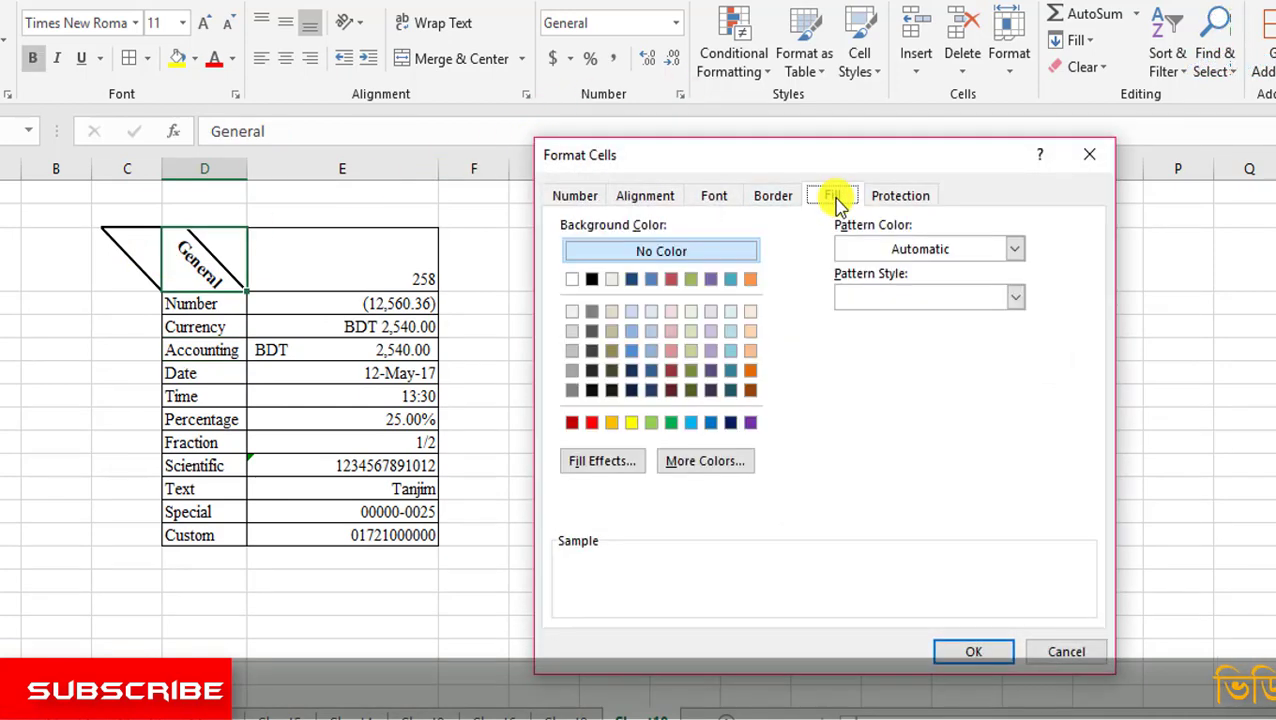
left_click(690, 370)
left_click(966, 660)
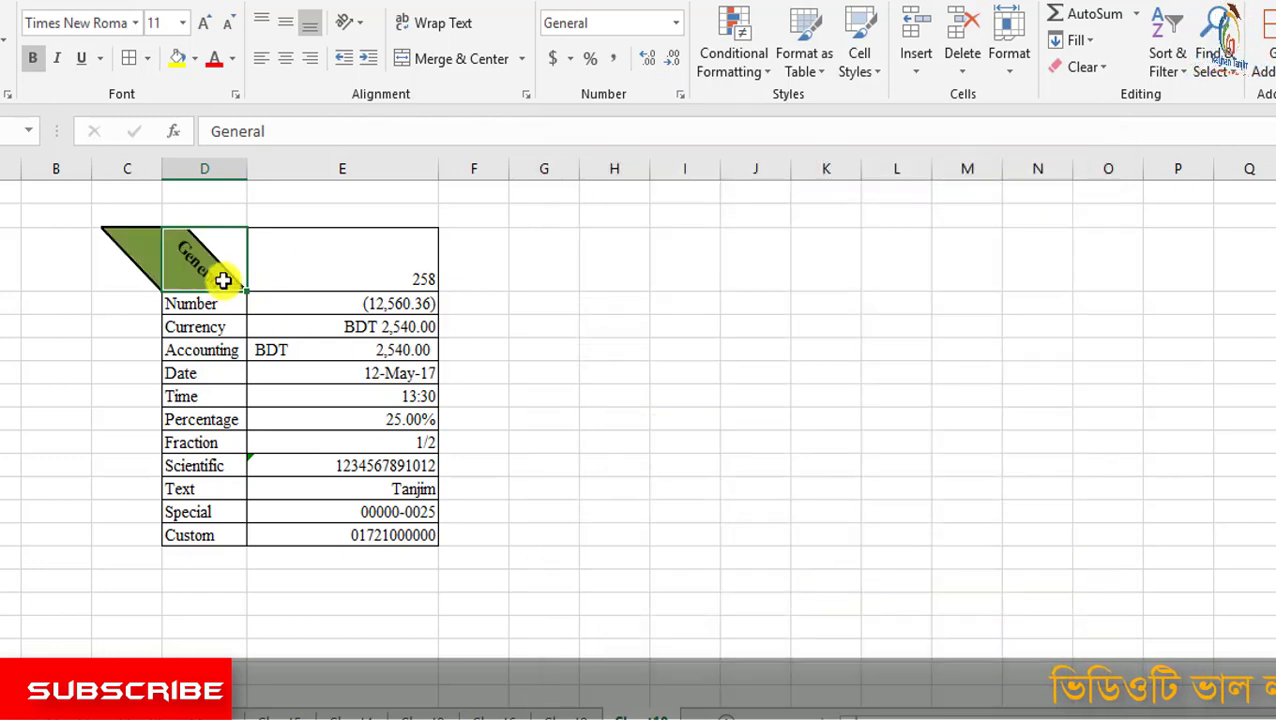
Review the cell's Protection settings, then select and deselect the whole sample table
left_click(680, 94)
left_click(899, 195)
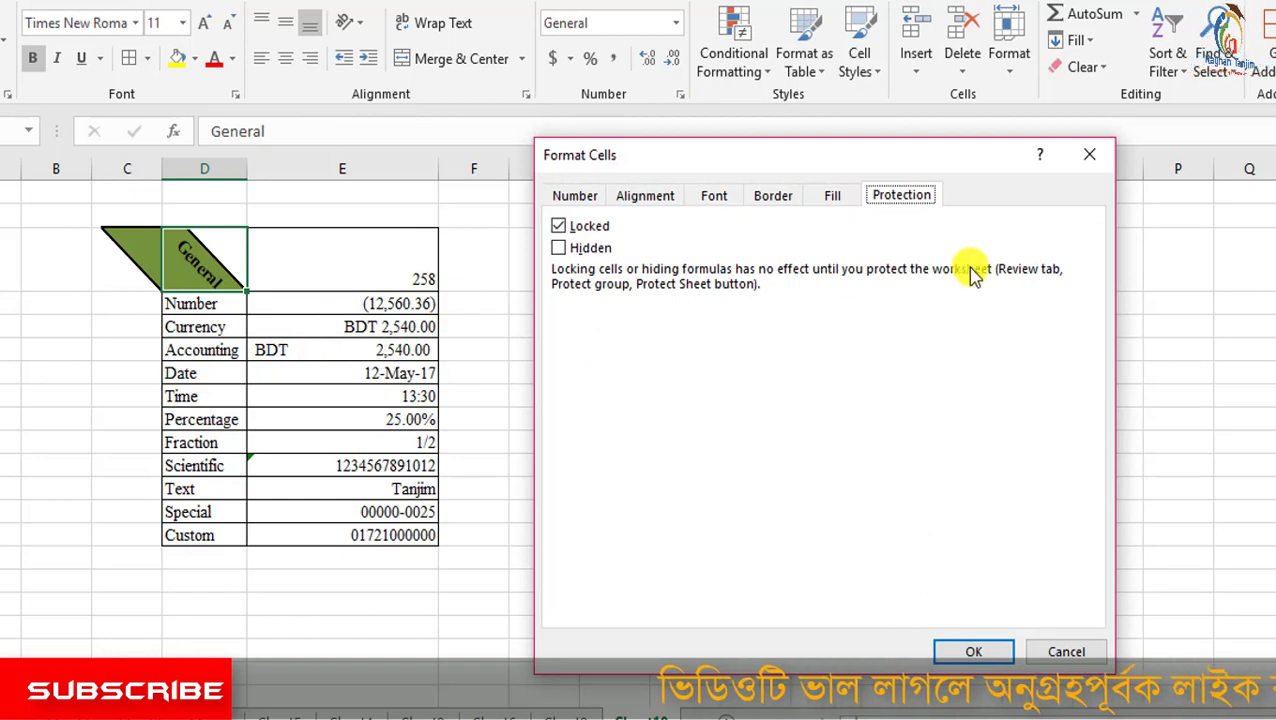
left_click(974, 652)
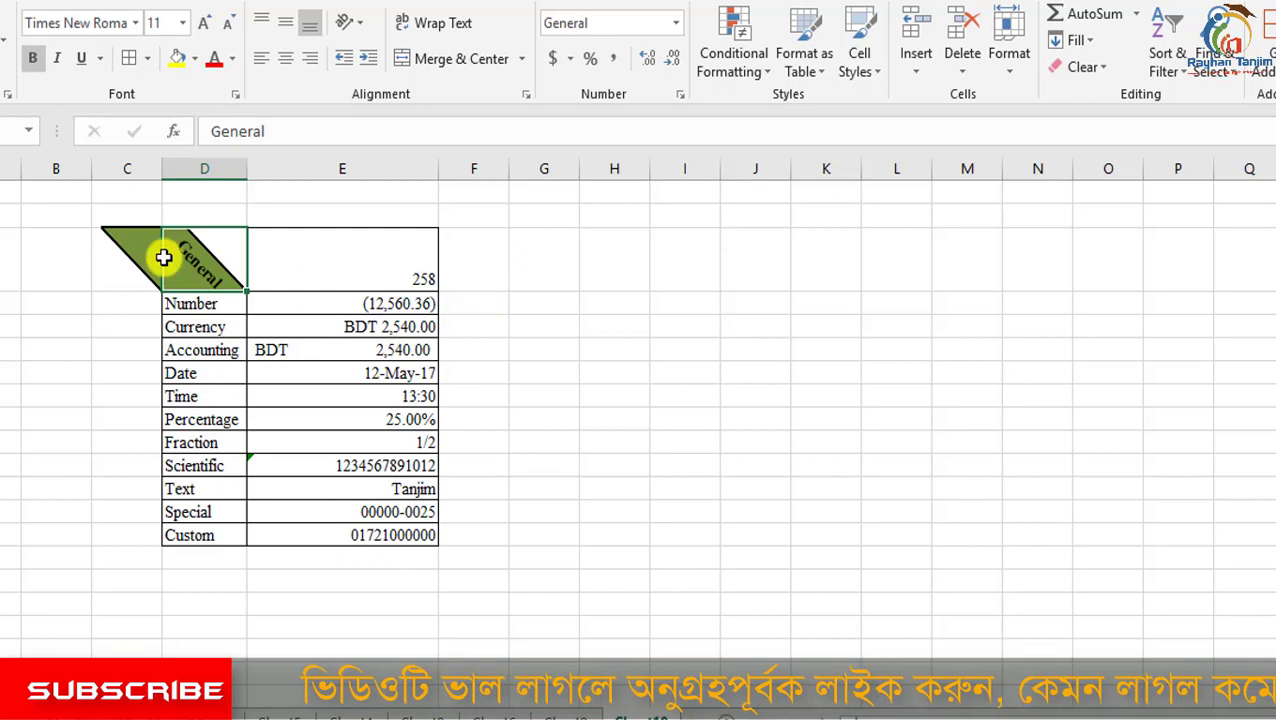
mouse_move(163, 258)
left_mouse_down()
mouse_move(342, 270)
mouse_move(392, 535)
left_mouse_up()
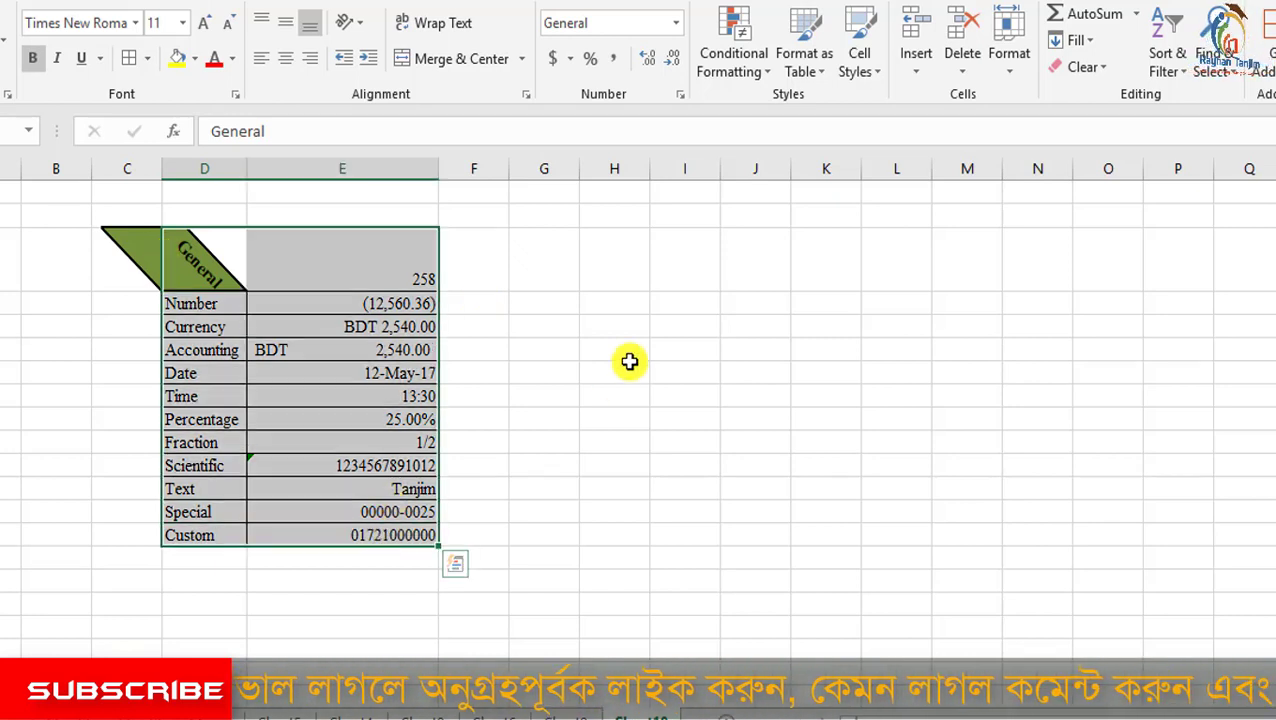
left_click(629, 363)
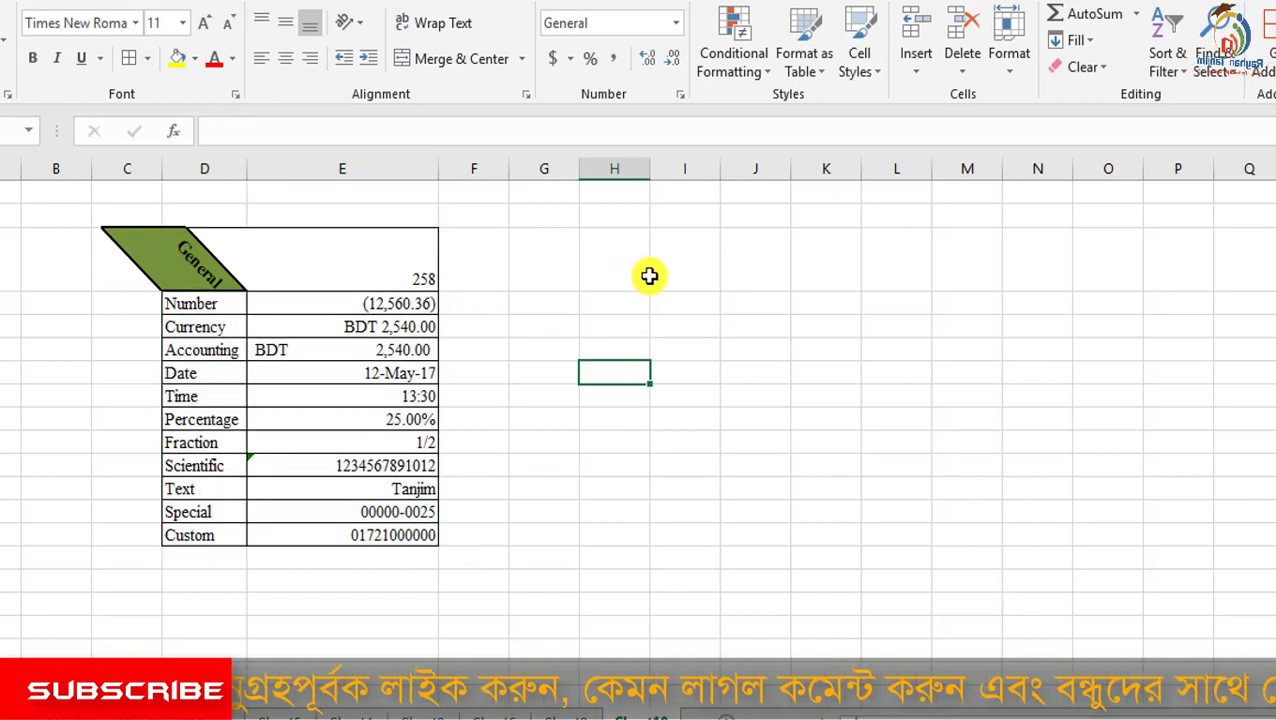